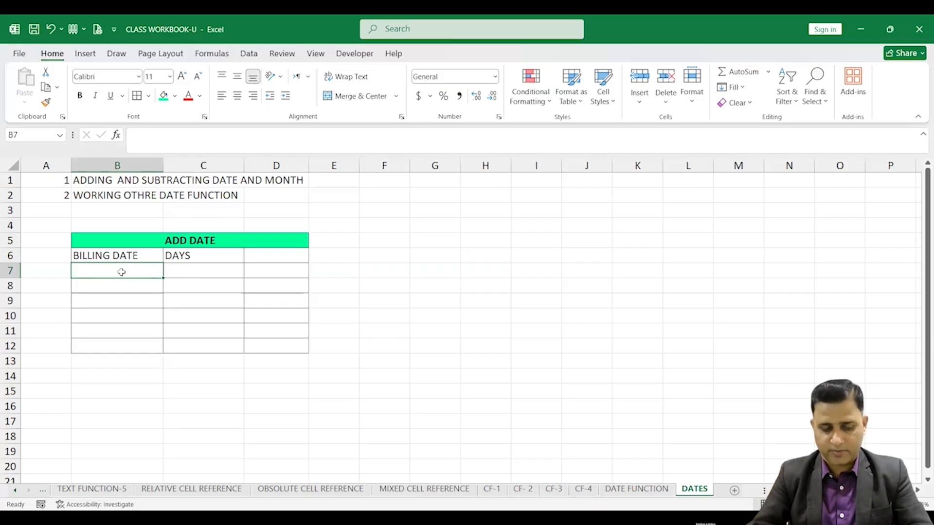
Enter the billing dates 12DEC25, 22NOV25 and 1DEC25 in B7 to B9
text(12D)
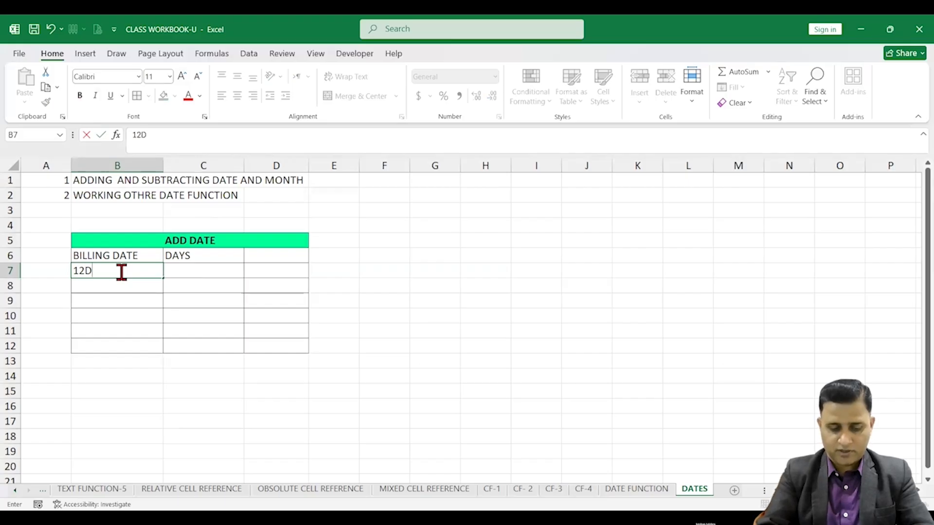
text(EC25)
click(119, 285)
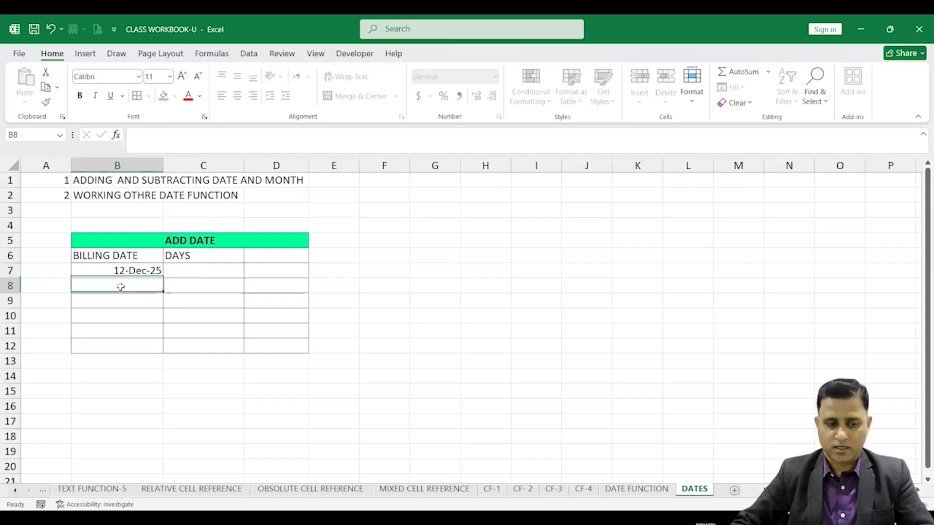
text(22)
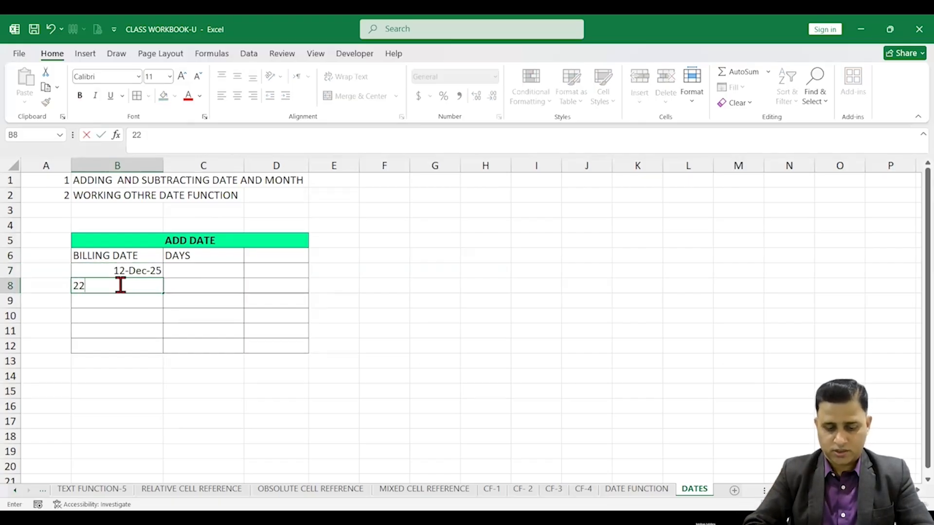
text(NOV25)
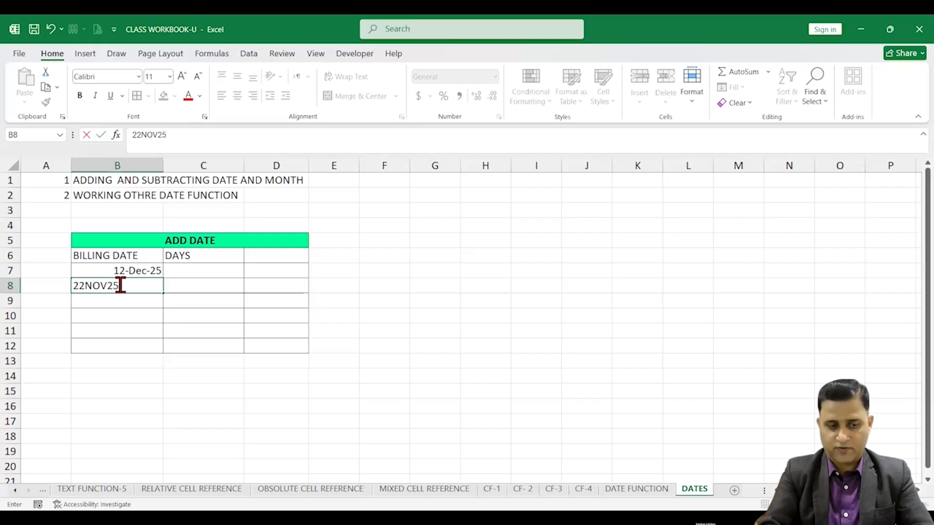
click(115, 302)
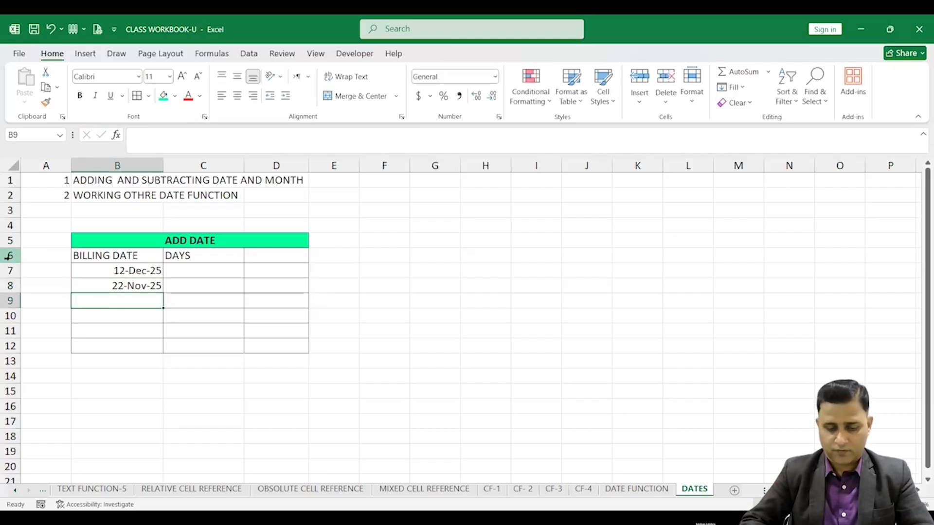
text(1DEC25)
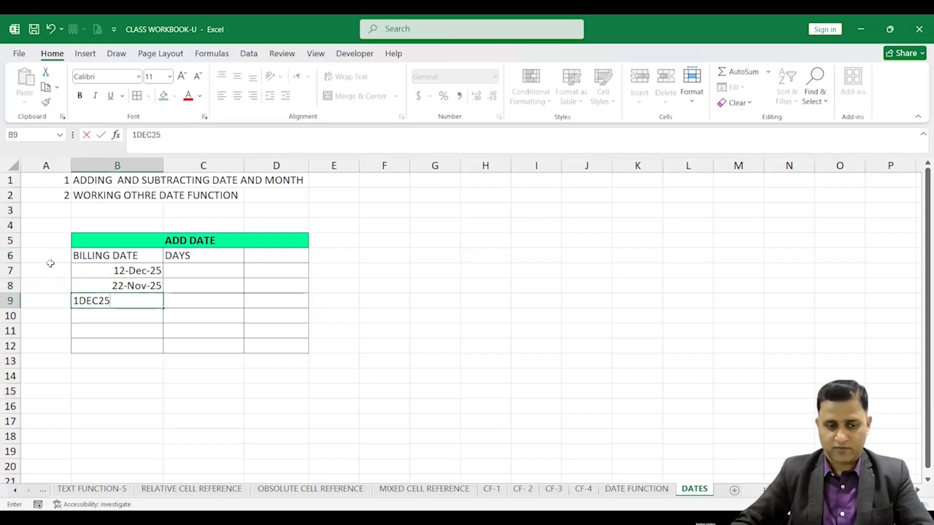
click(136, 321)
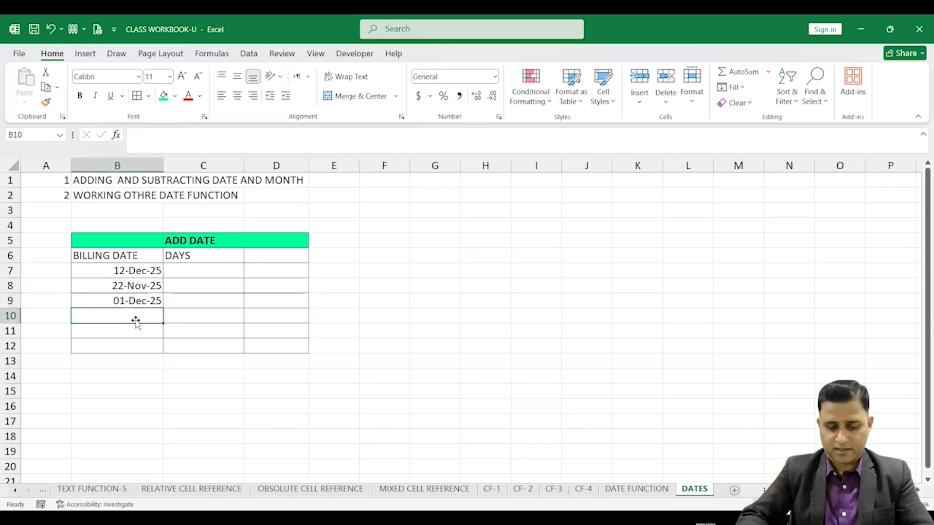
Enter the billing dates 18DEC25, 30NOV25 and 5DEC25 in B10 to B12
text(18DEC)
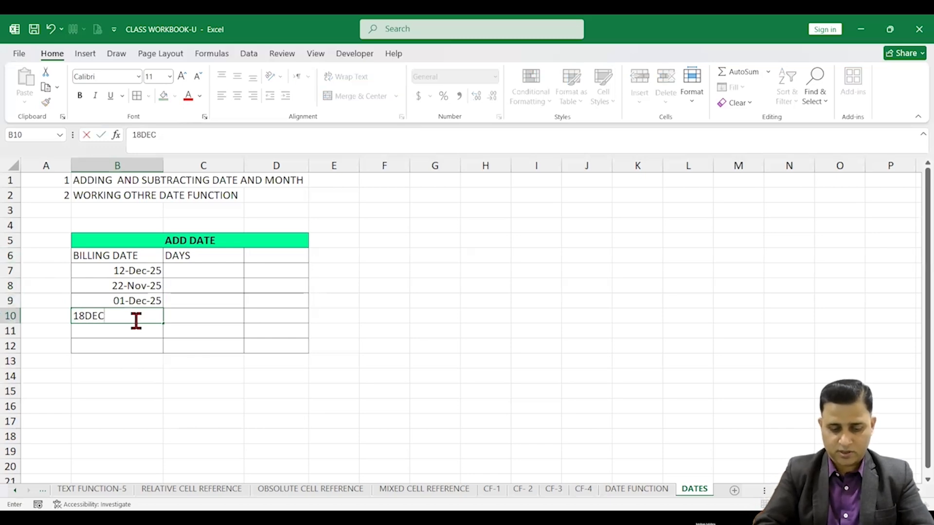
text(25)
click(141, 333)
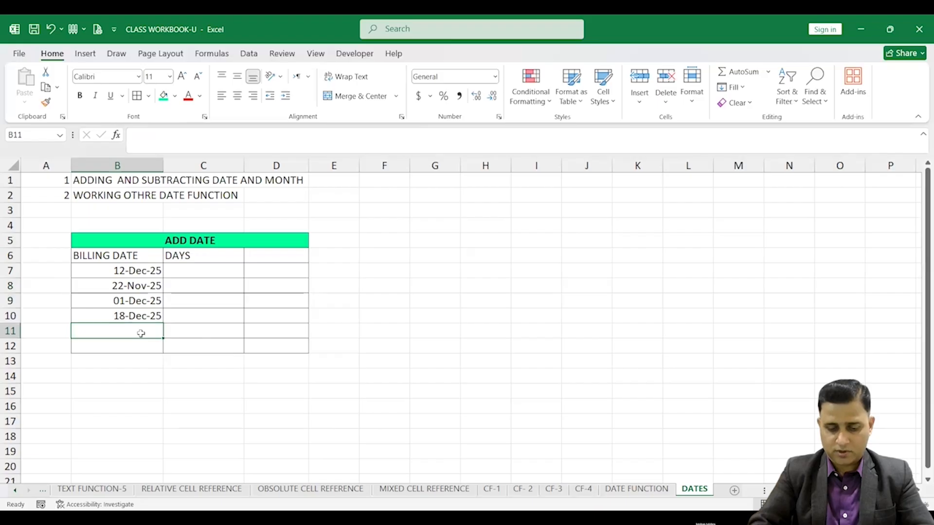
text(30NOV)
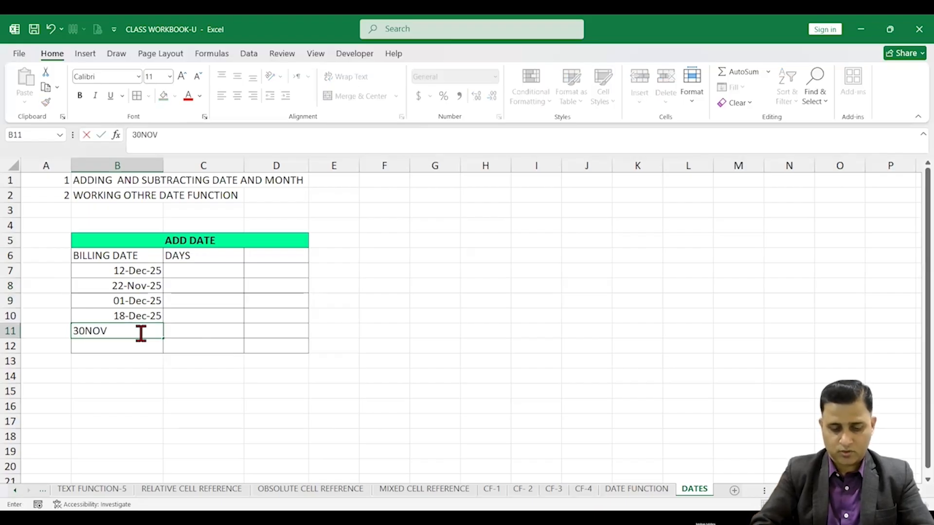
text(25)
click(131, 342)
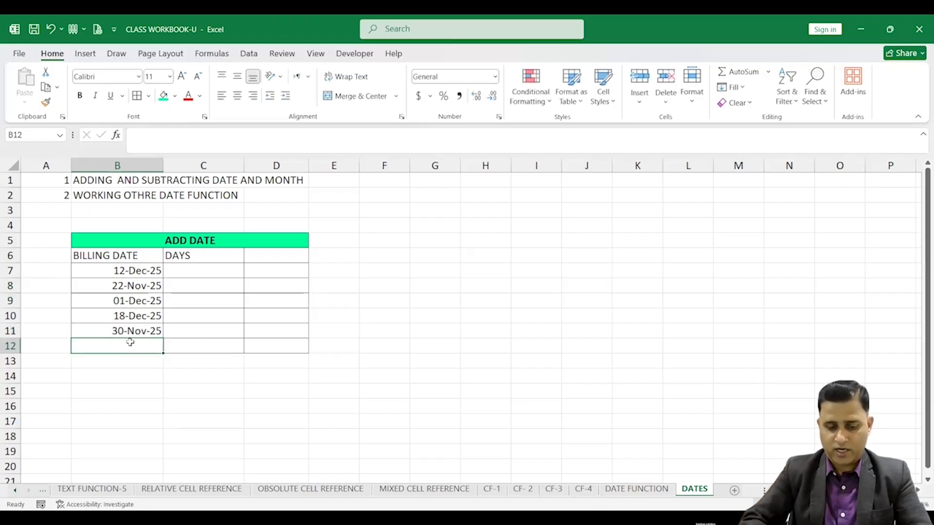
text(5DEC25)
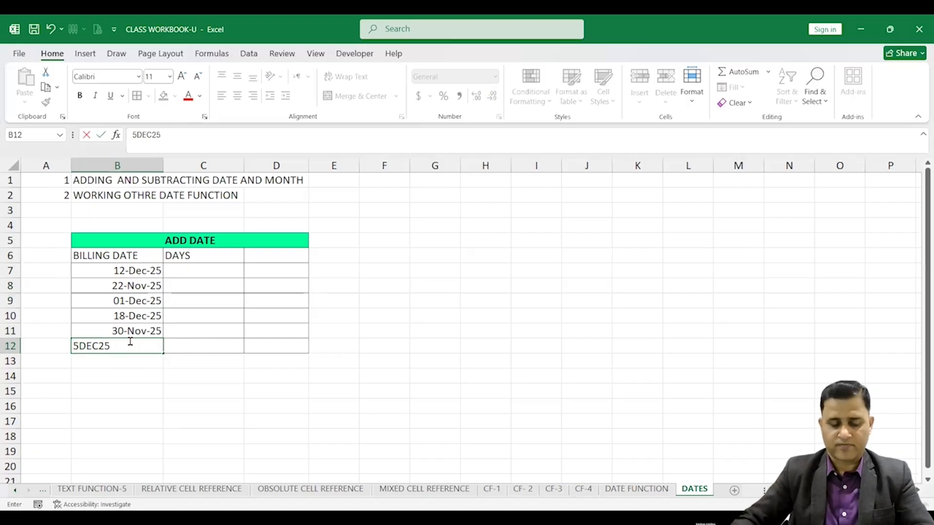
click(145, 384)
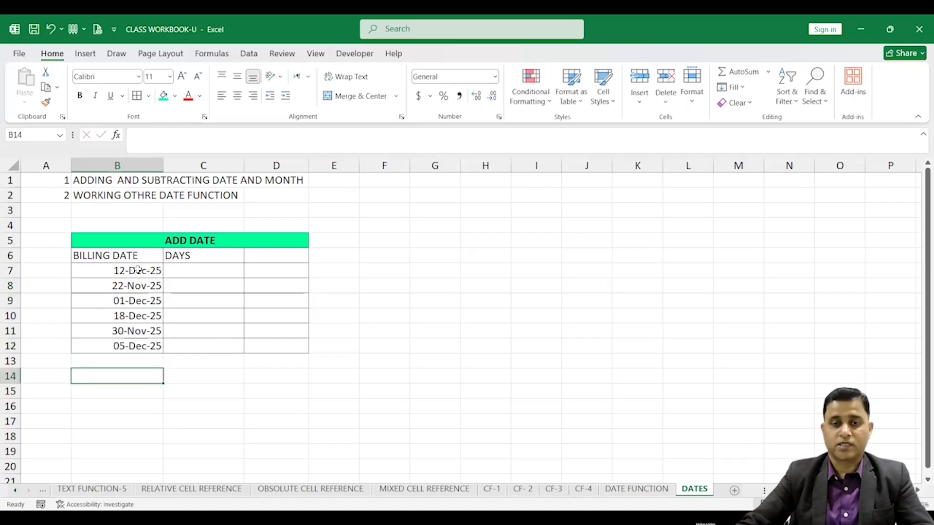
Add the header PAYMENT DATE in D6 and widen column D to fit it
drag(137, 268, 148, 345)
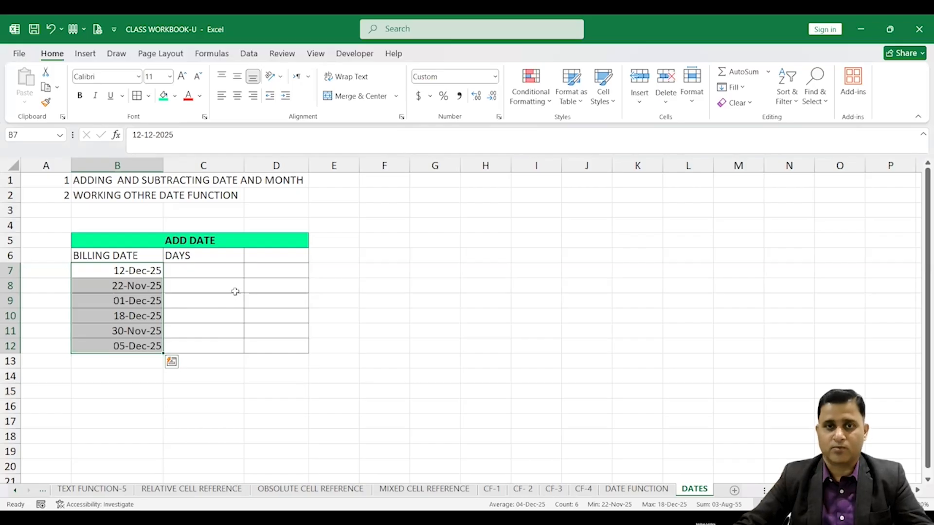
click(264, 254)
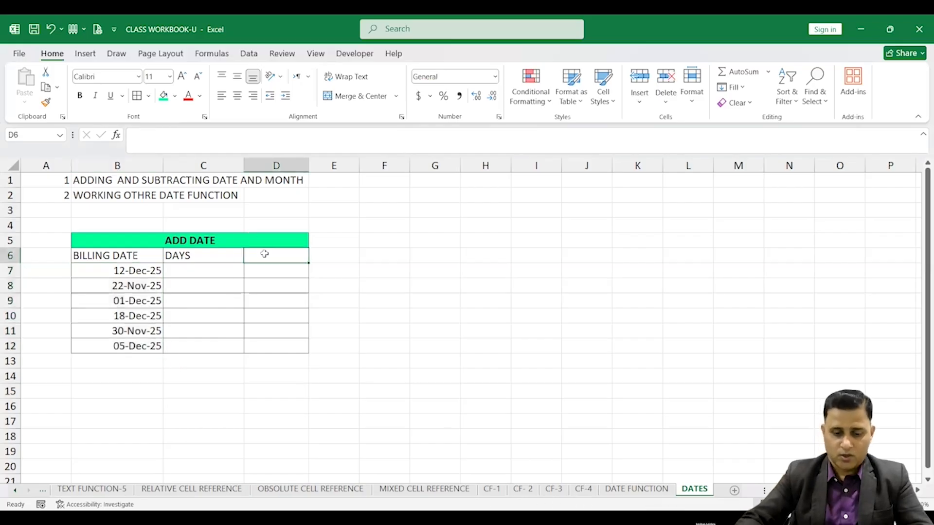
text(PAYMENT)
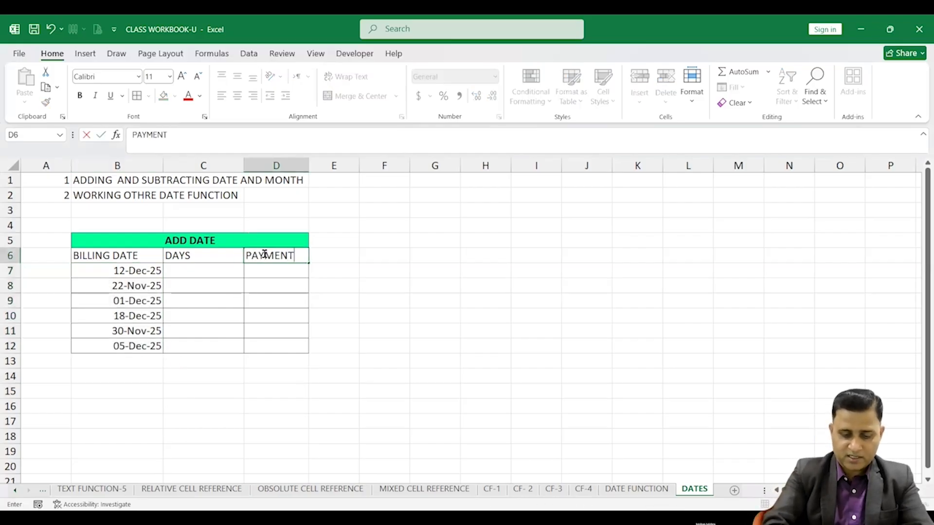
text( DATE)
drag(316, 296, 316, 287)
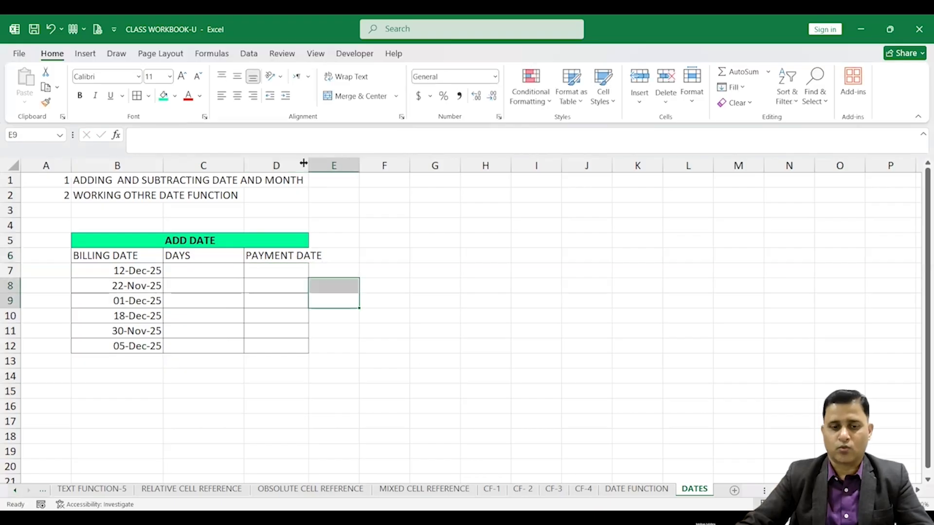
drag(308, 166, 330, 168)
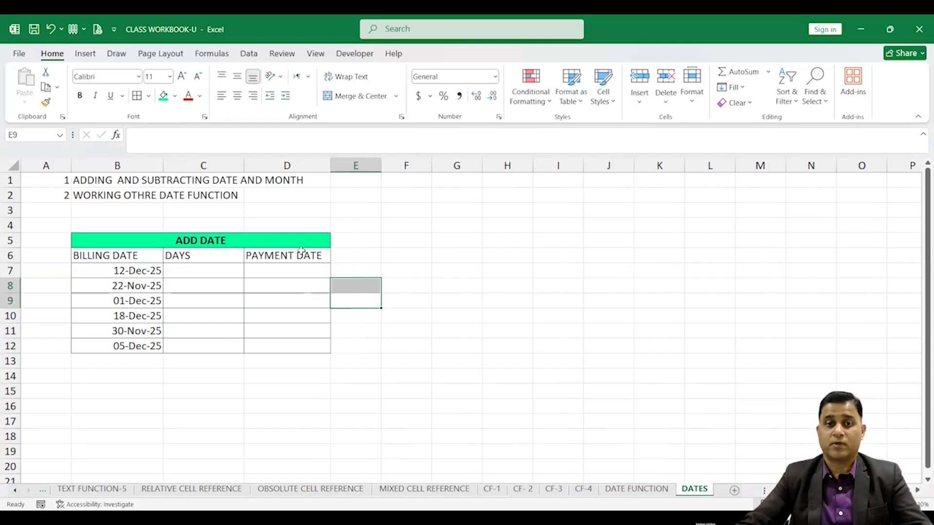
Inspect the billing date cells and the empty days and payment date cells in row 7
click(145, 268)
click(254, 267)
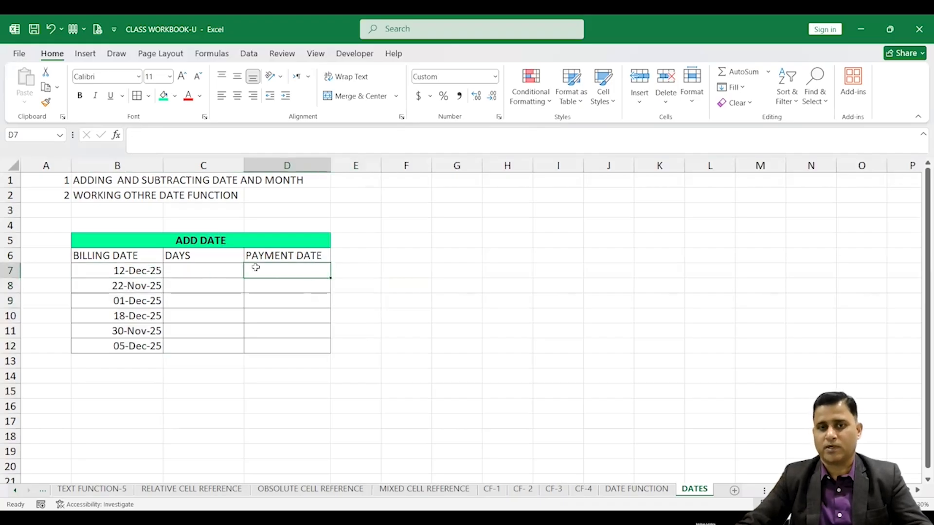
click(141, 272)
click(278, 269)
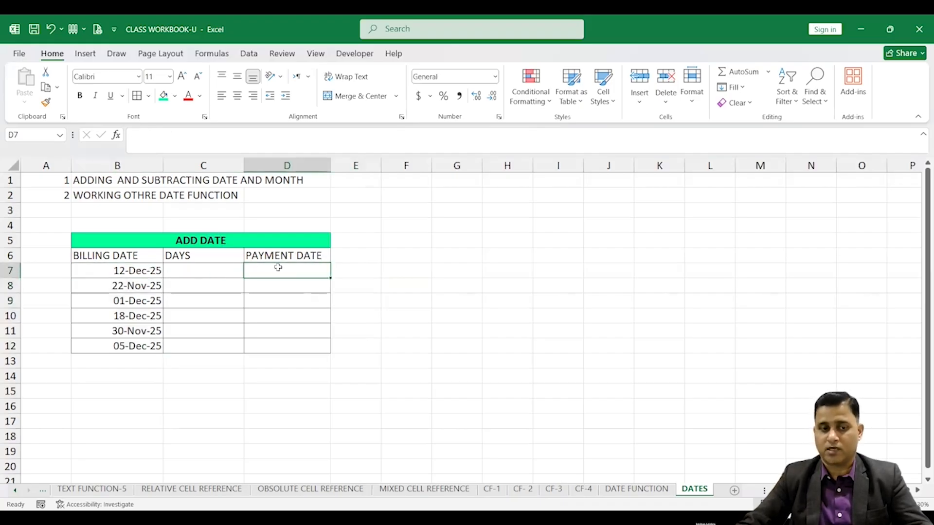
click(140, 274)
click(278, 268)
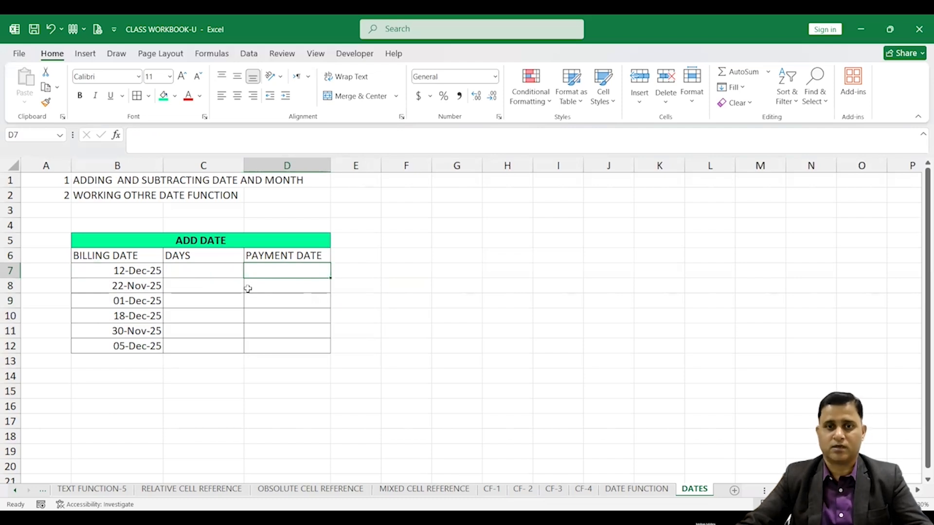
click(201, 269)
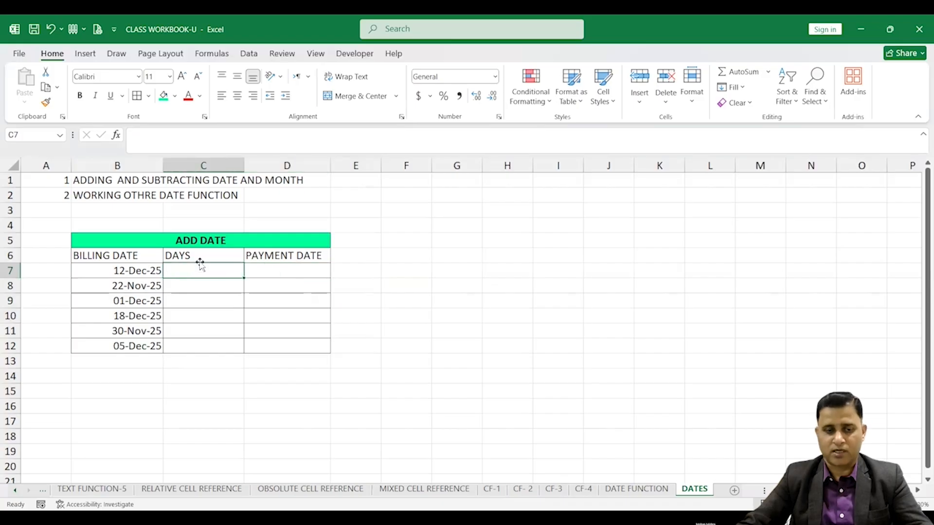
Enter 21 as the number of days in C7
click(206, 254)
click(211, 270)
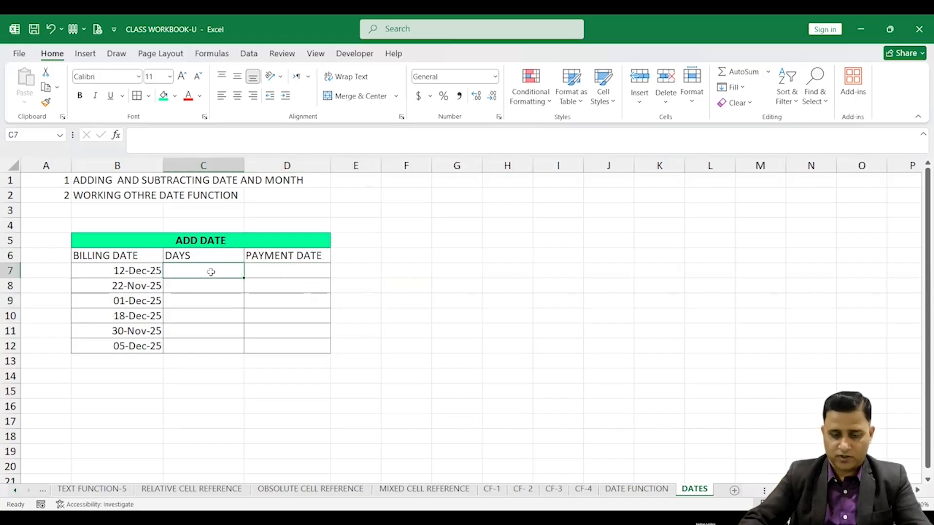
text(20)
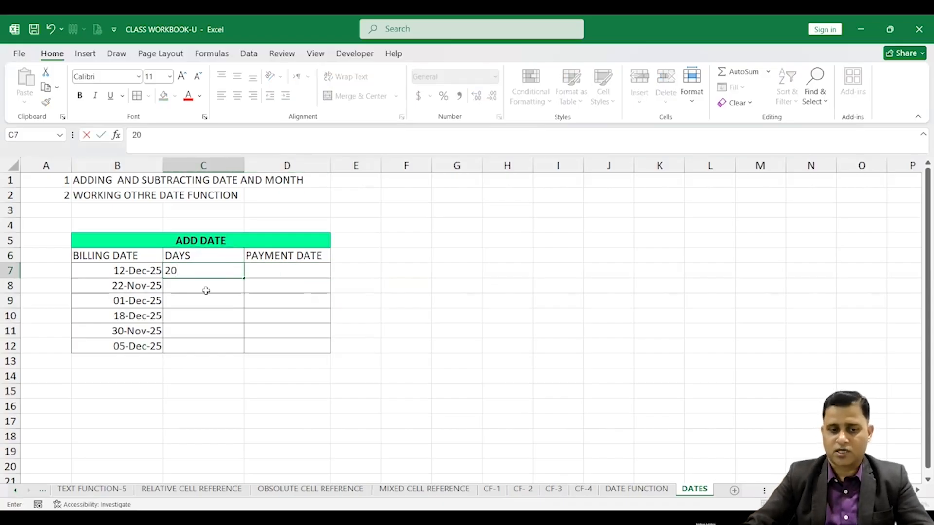
key(Return)
click(217, 271)
text(21)
key(Return)
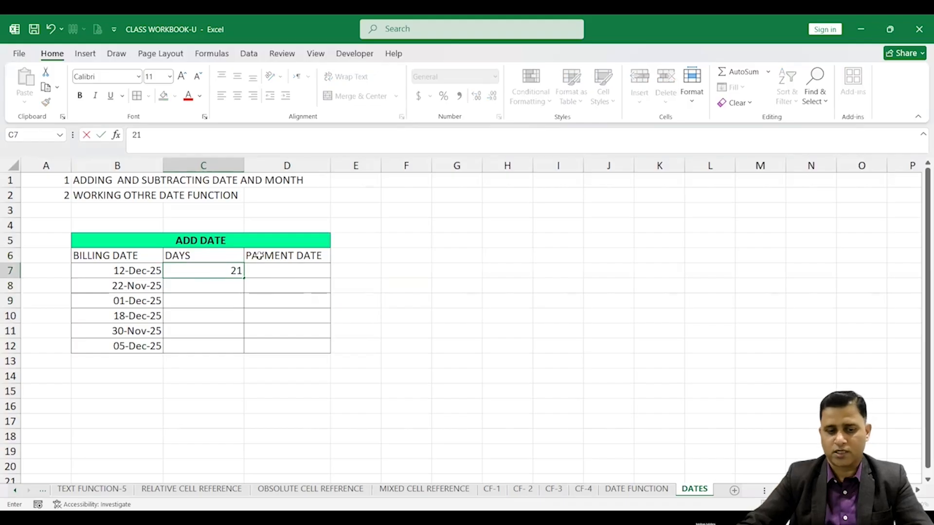
Fill the 21 days down the DAYS column to row 12 and center-align those values
click(238, 274)
drag(244, 278, 247, 354)
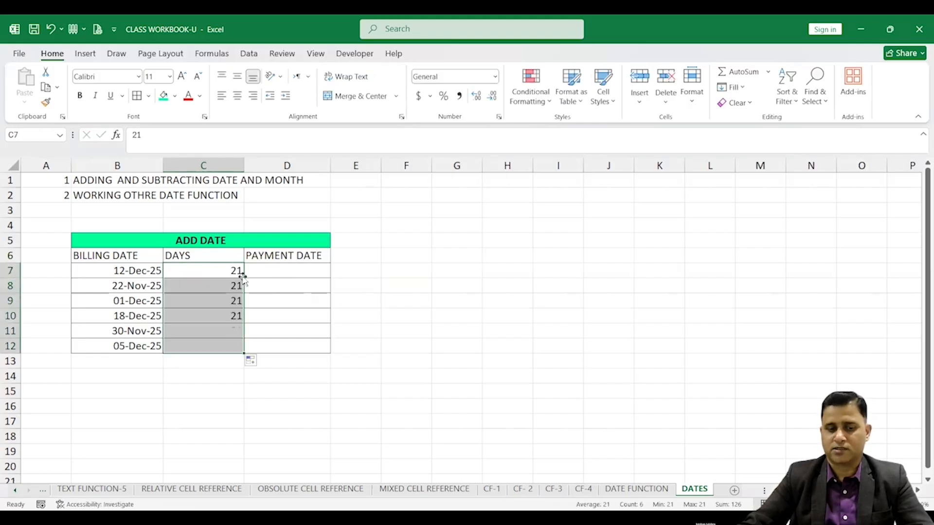
click(237, 95)
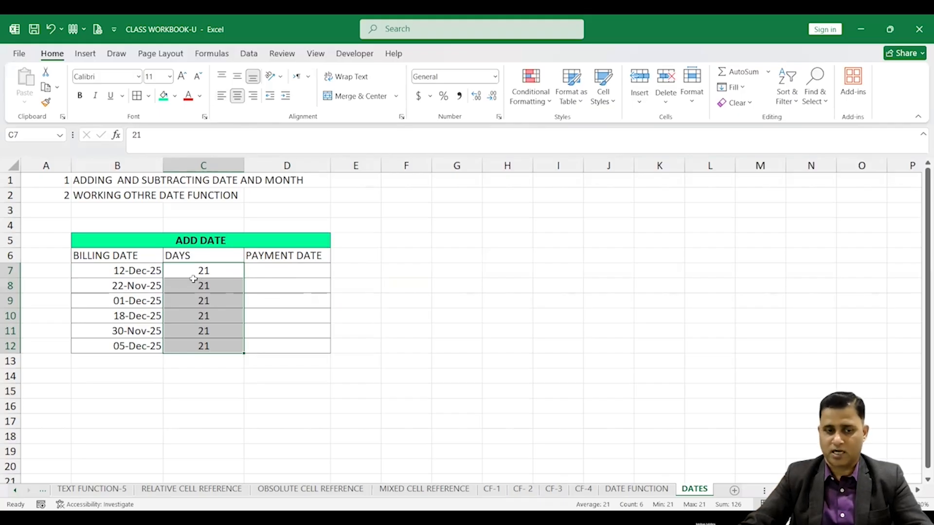
Create a formula in D7 adding the billing date and days, =B7+C7
click(138, 273)
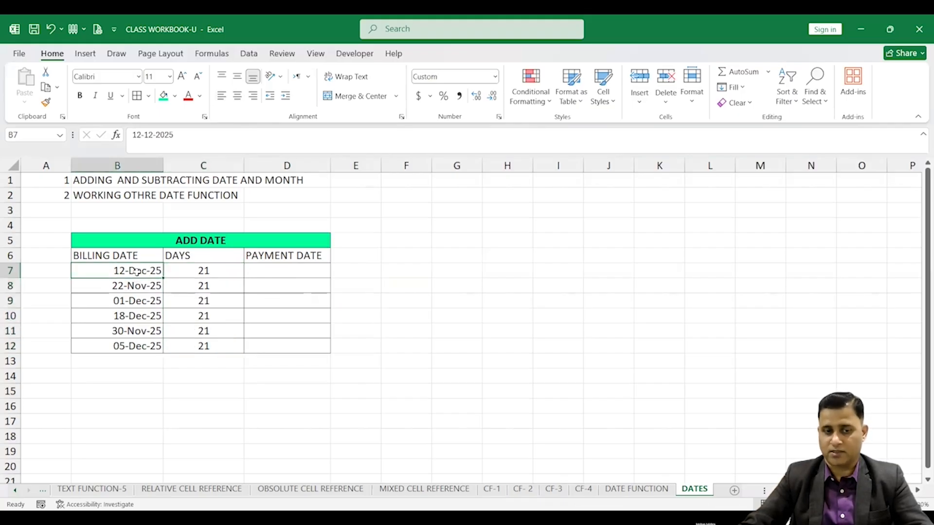
click(261, 270)
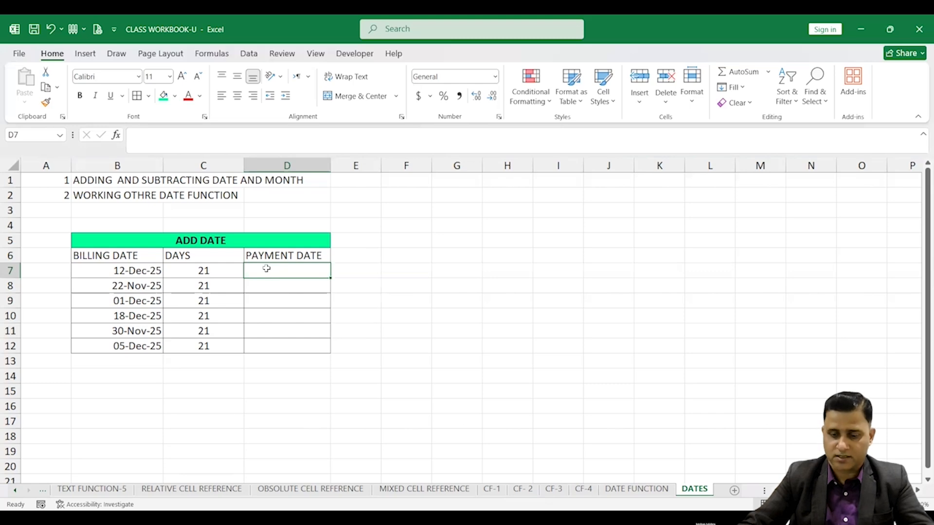
text(=)
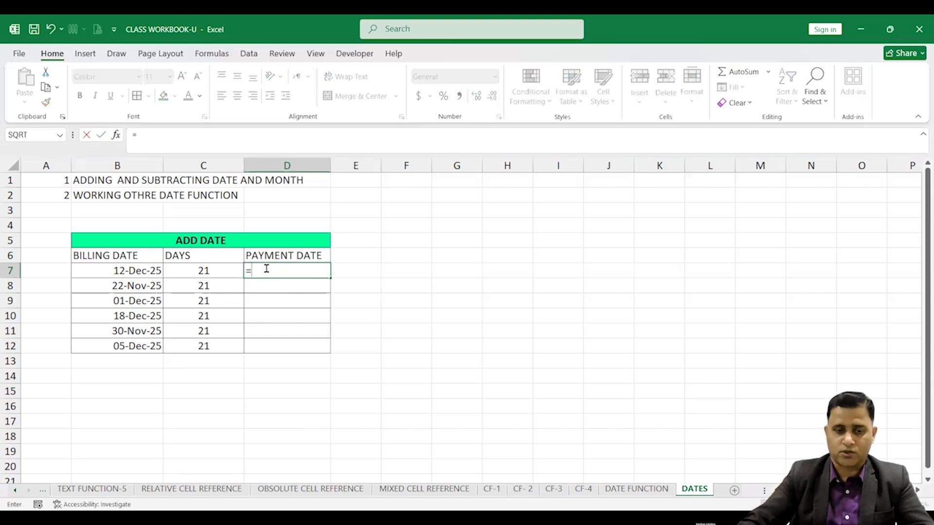
click(144, 272)
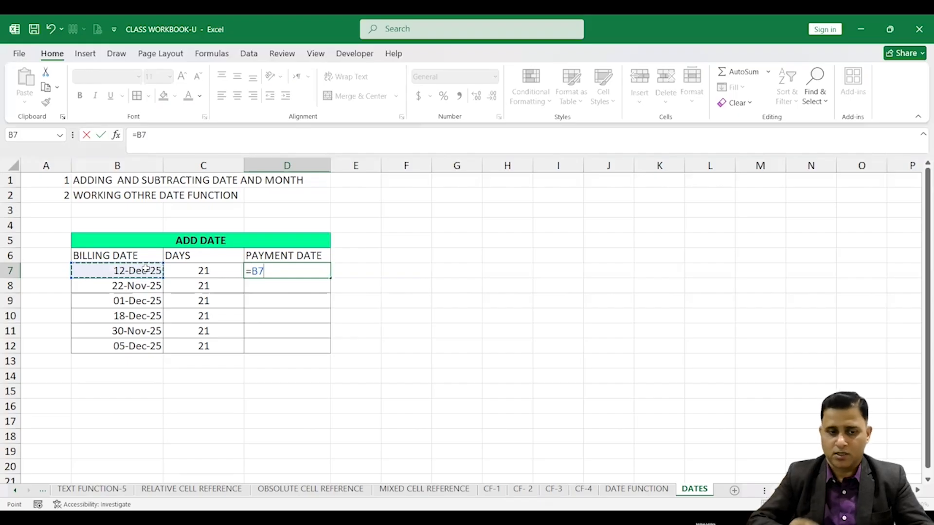
text(+)
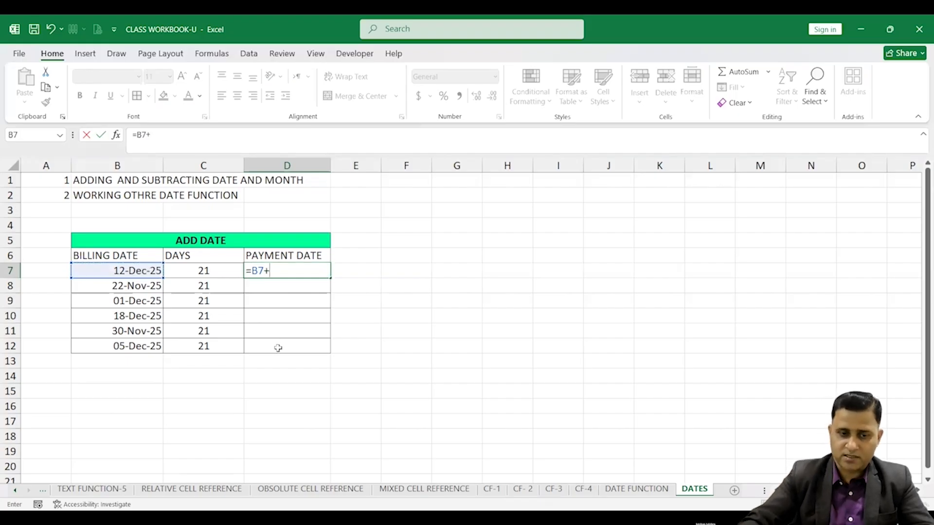
click(216, 271)
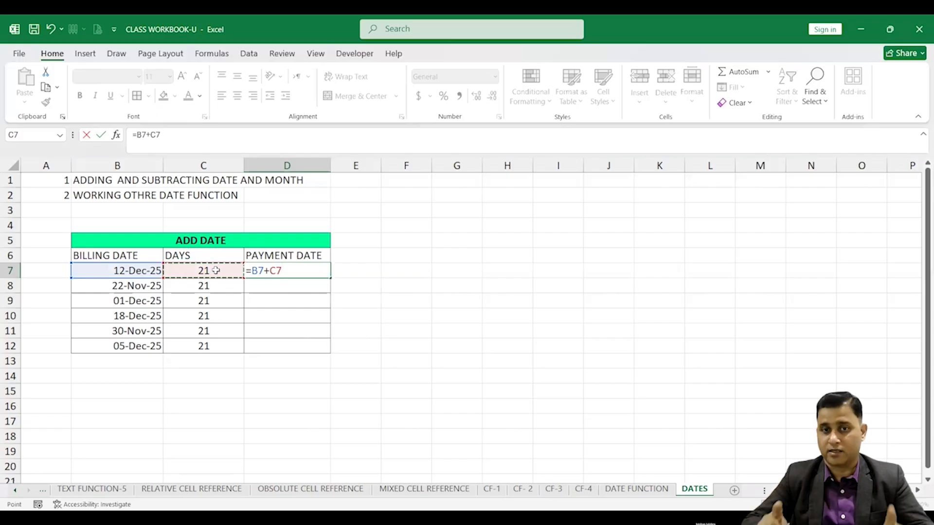
key(Return)
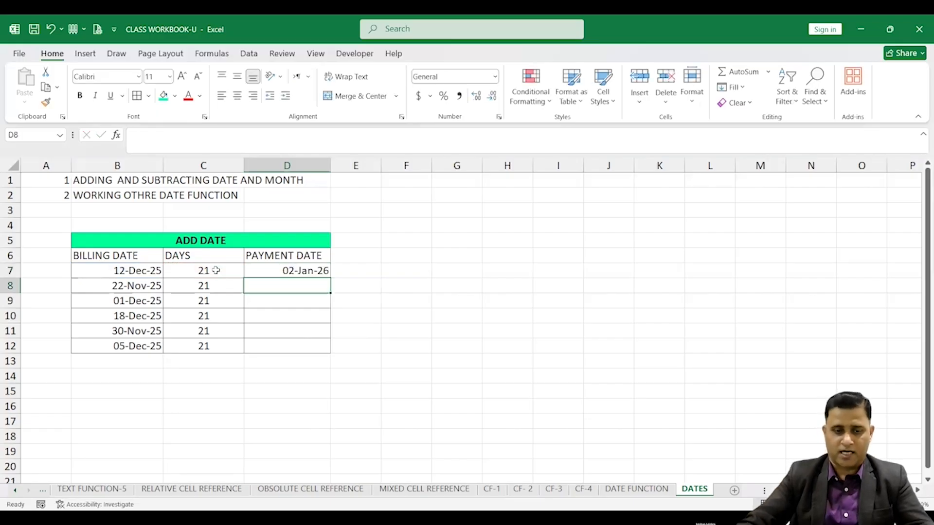
click(305, 273)
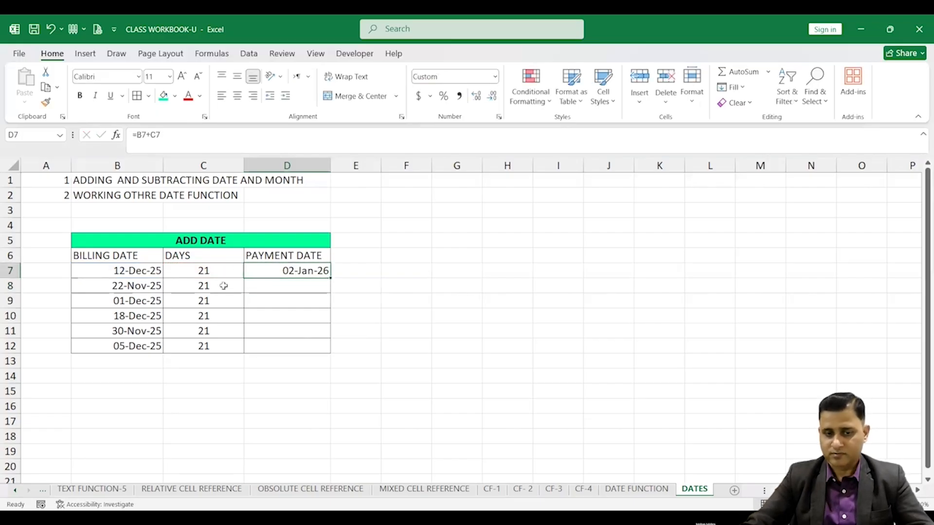
Fill the payment date formula from D7 down to row 12
double_click(329, 276)
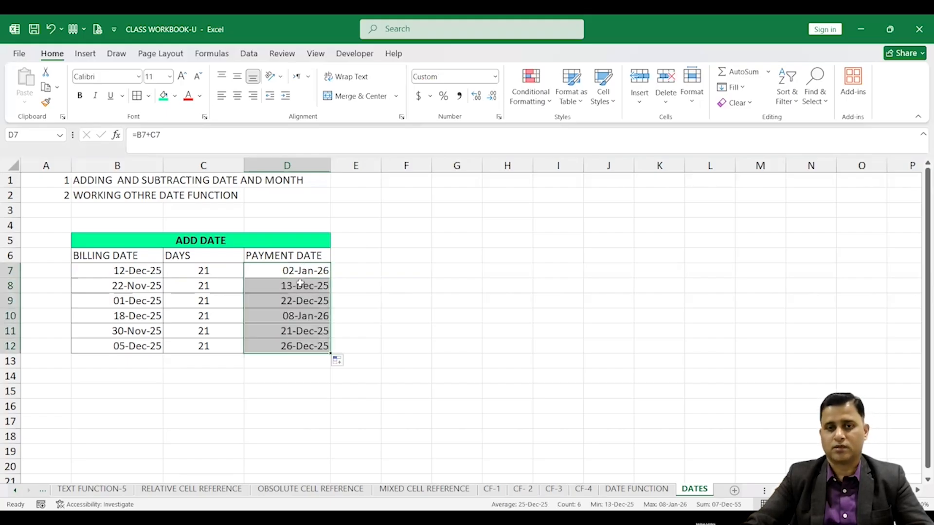
click(295, 332)
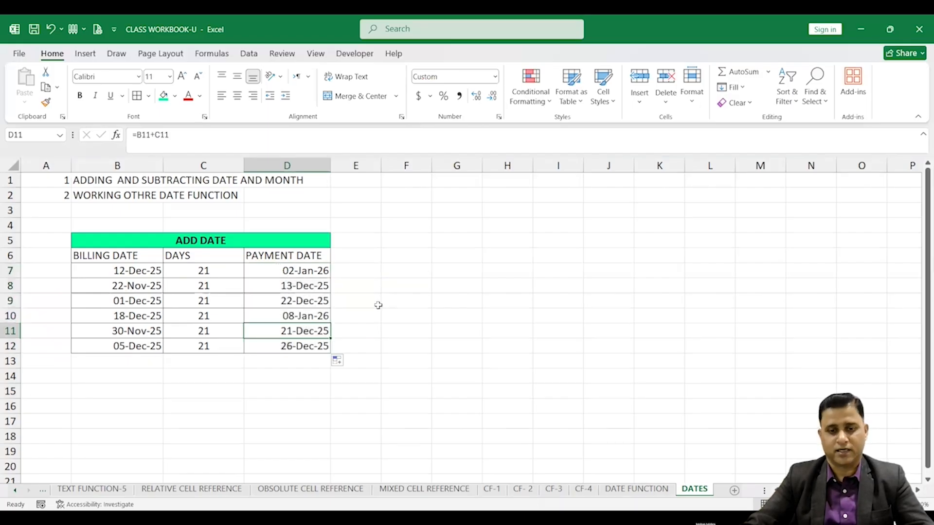
Enter 1 JAN as a date in cell G3
click(461, 210)
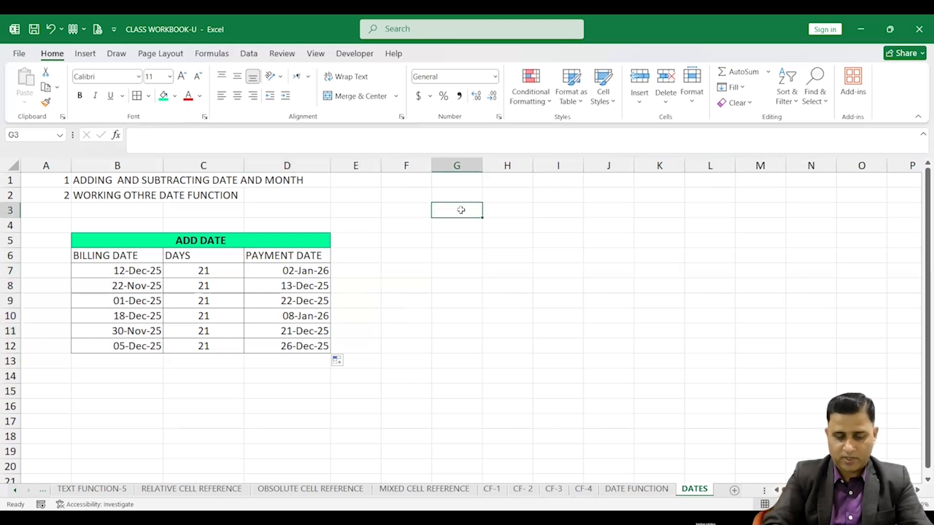
text(1DEC)
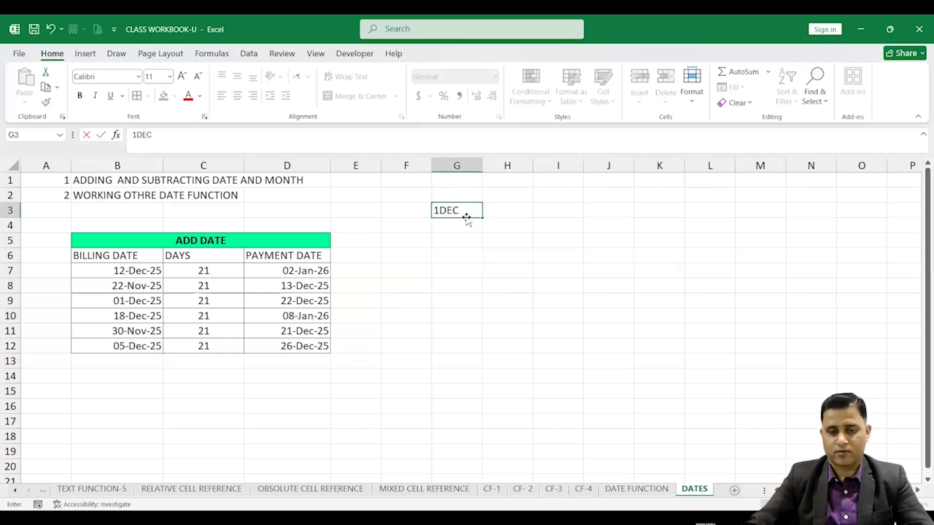
drag(440, 209, 480, 210)
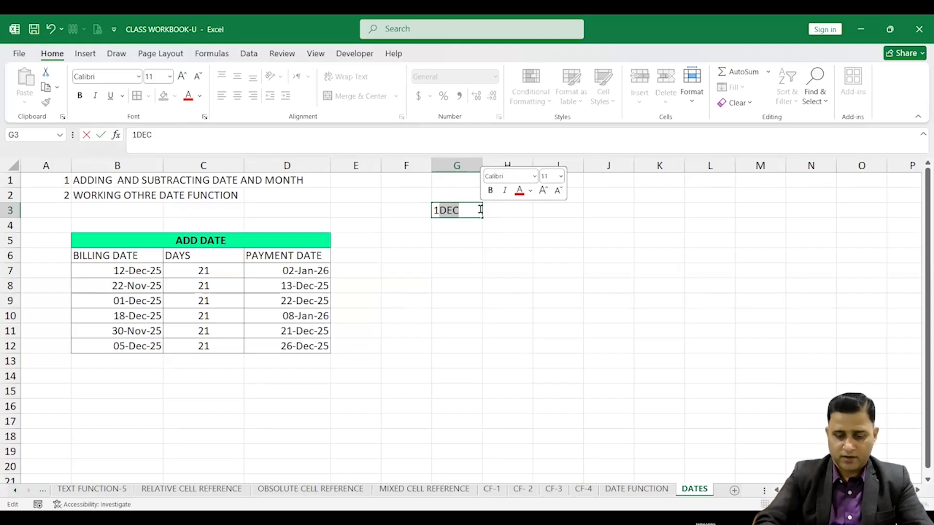
text(JAN)
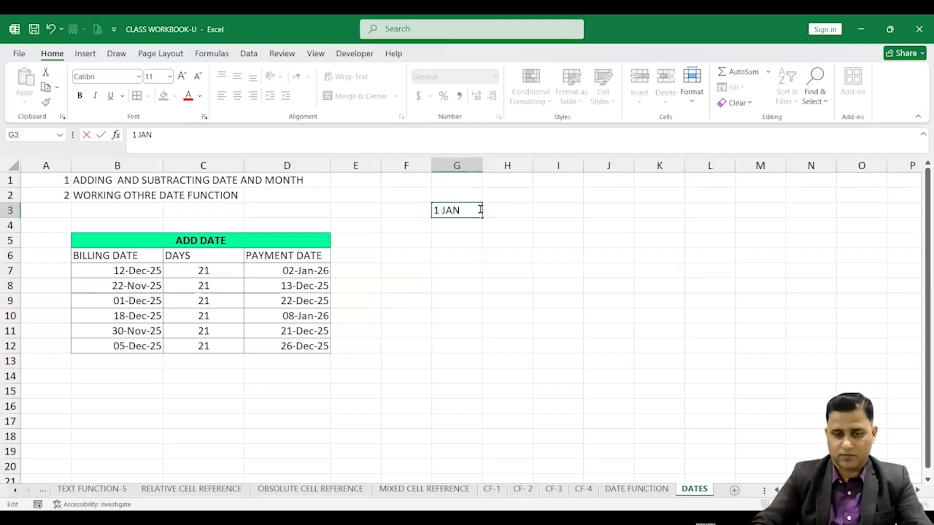
click(463, 228)
click(469, 210)
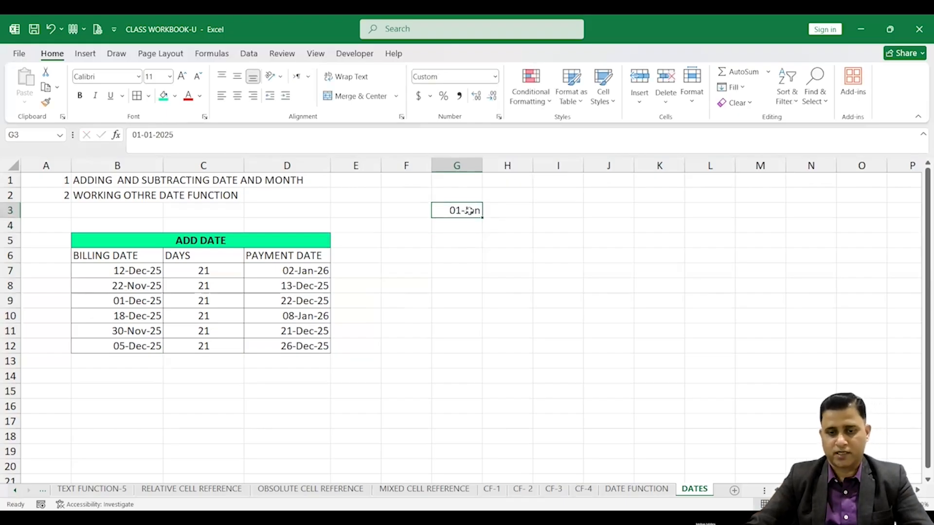
Change the year of G3's date to 2026
click(228, 139)
key(BackSpace)
text(6)
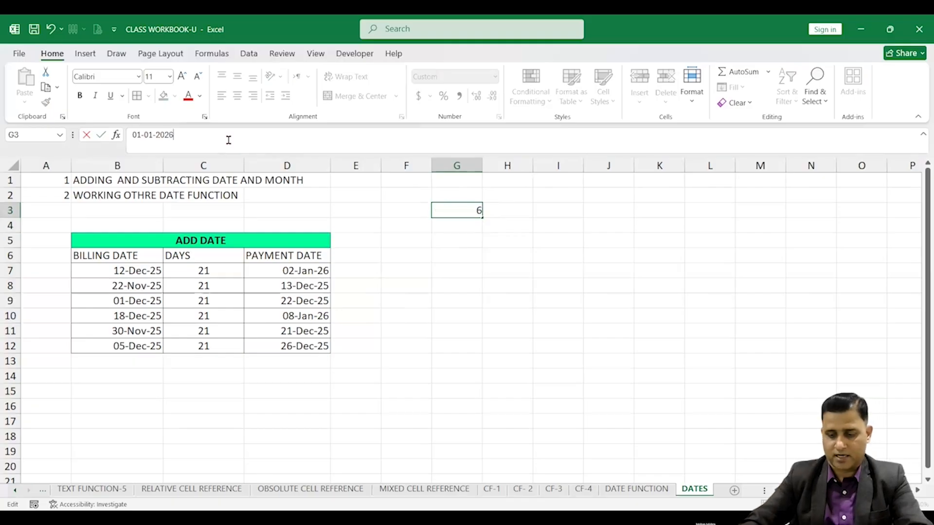
key(Return)
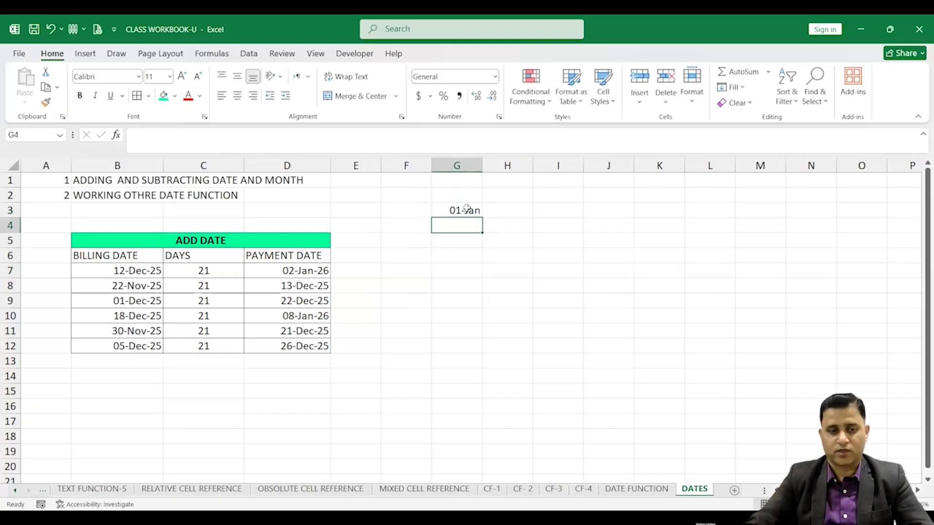
Fill the date series from G3 across to N3
click(466, 209)
drag(483, 217, 550, 219)
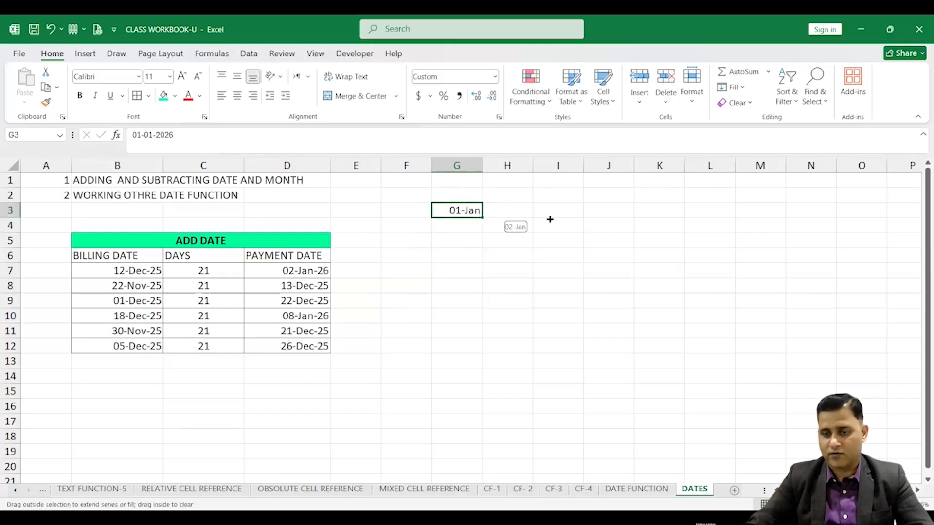
drag(843, 219, 830, 218)
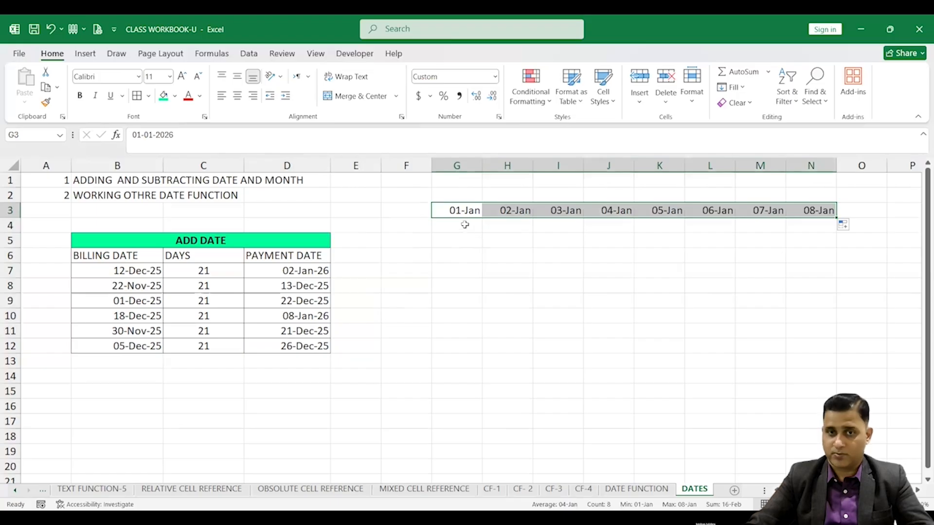
Enter =TEXT(G3,"DDD") in G4 to show the weekday of the date above
click(465, 225)
text(=)
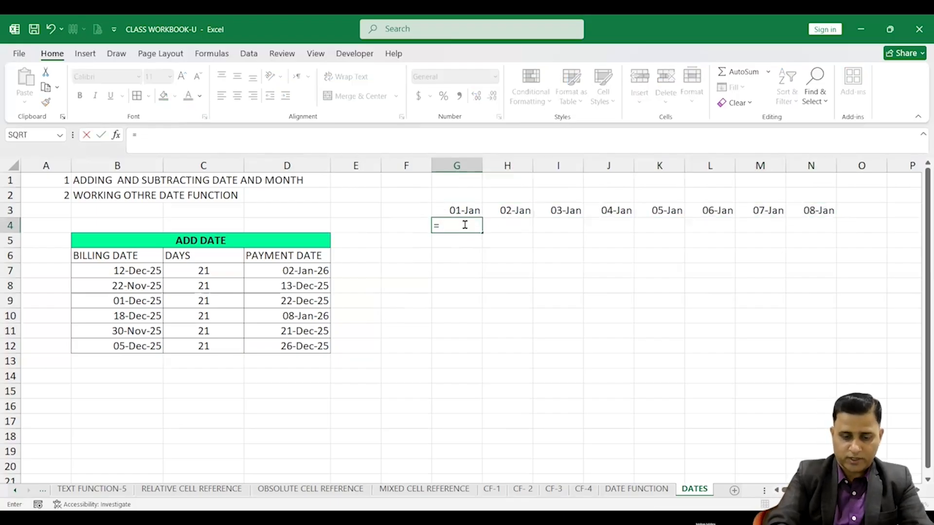
text(TEXT)
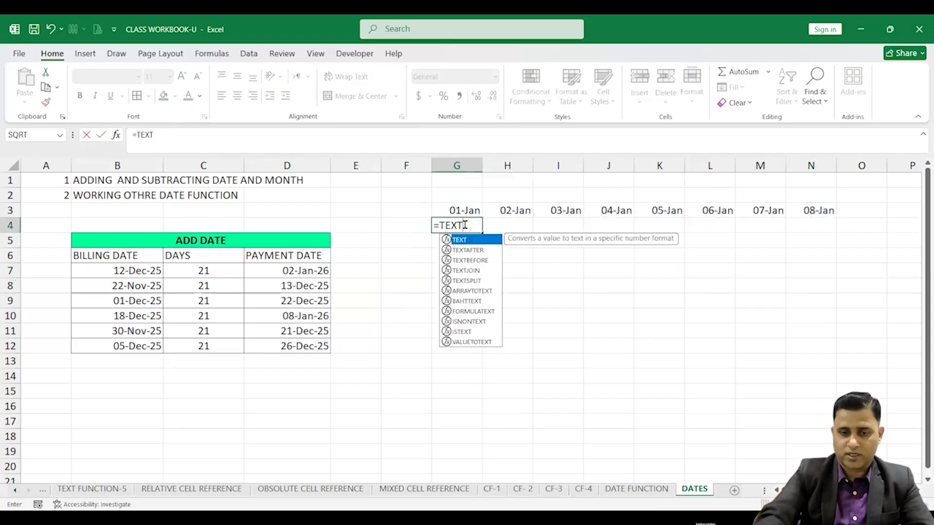
text(()
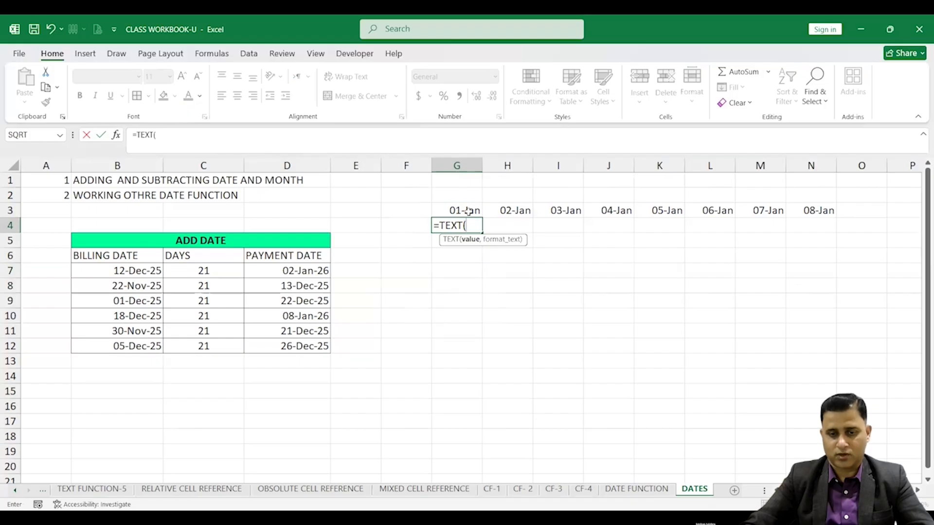
click(468, 210)
text(,"DDD)
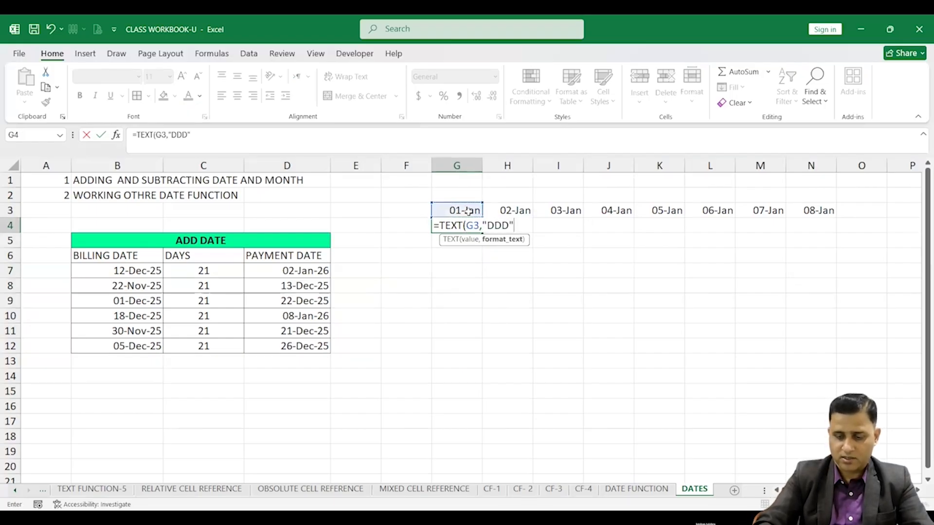
text(")
key(Return)
Fill the weekday formula from G4 across to N4
click(479, 226)
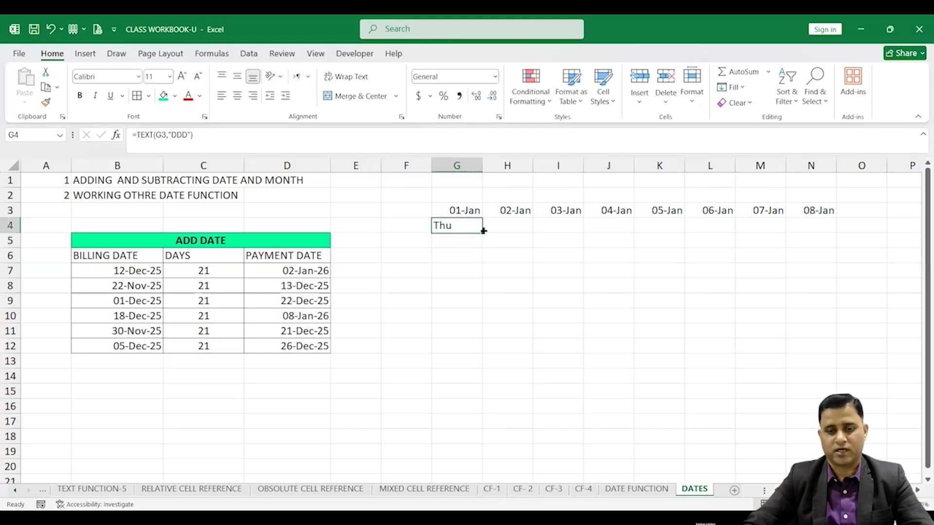
drag(482, 232, 829, 236)
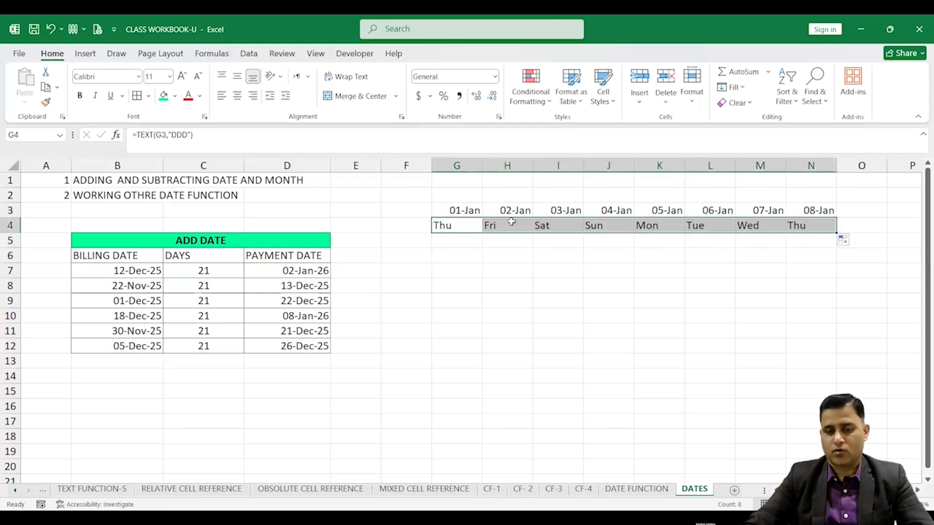
drag(469, 213, 810, 222)
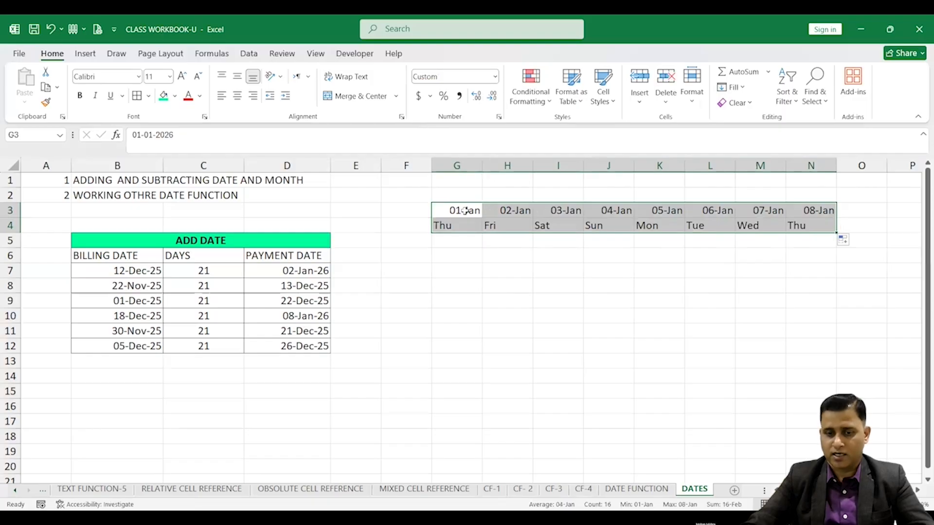
drag(462, 211, 797, 218)
click(658, 255)
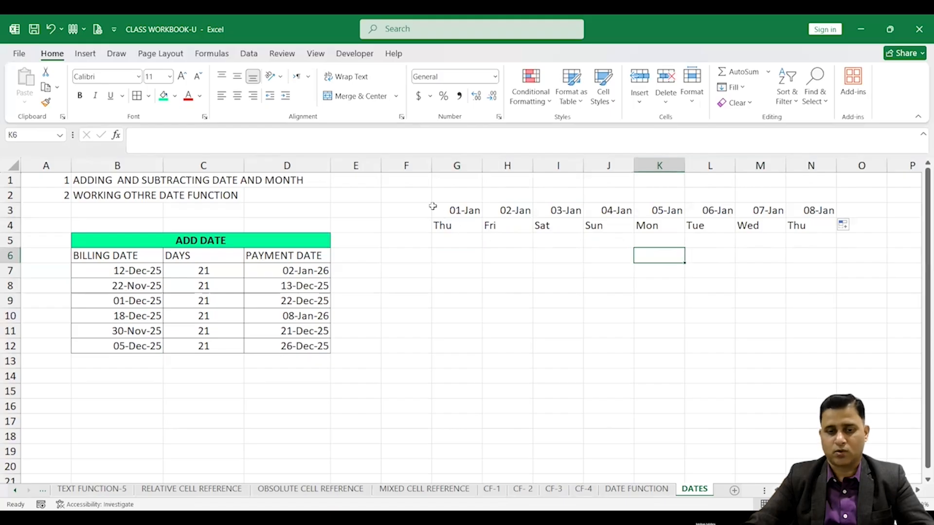
Enter 1JAN26 as a start date in F2
click(400, 194)
text(1)
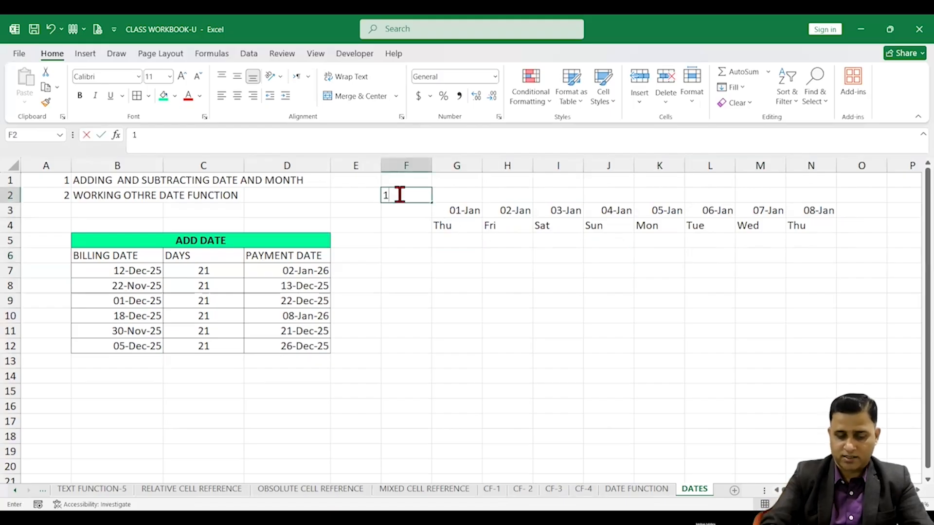
text(JAN26)
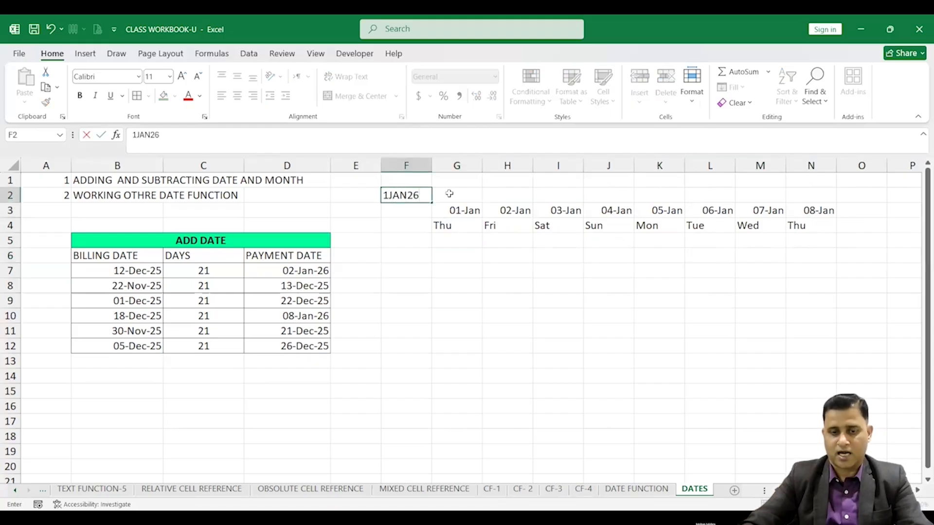
key(Return)
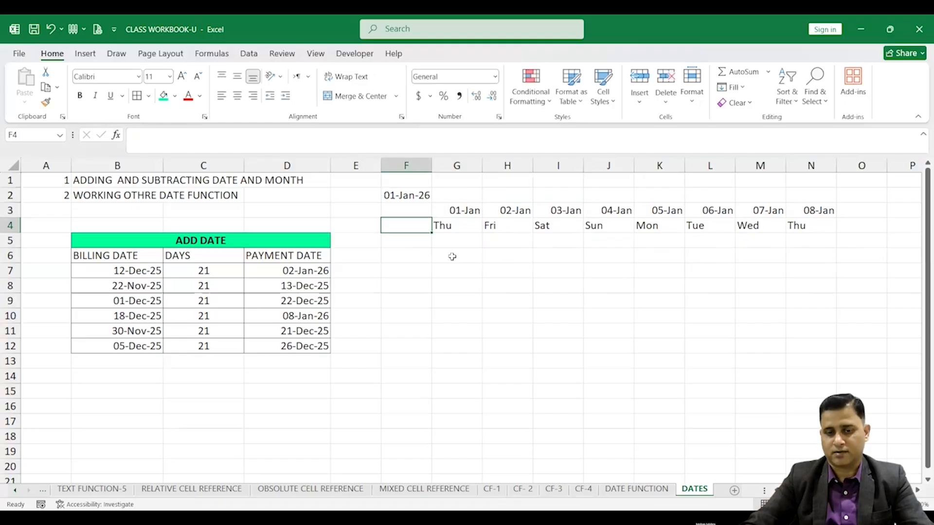
Link G3 to the start date with the formula =F2
click(465, 209)
text(=)
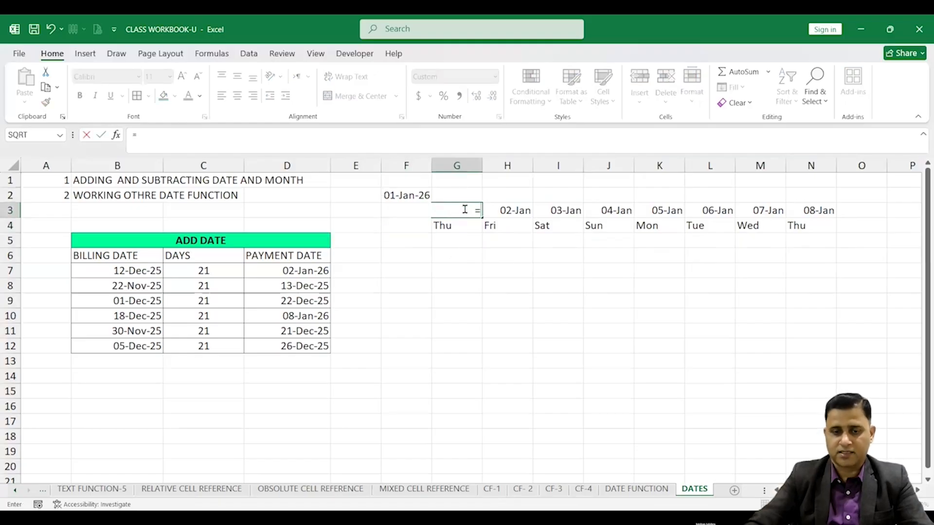
click(411, 196)
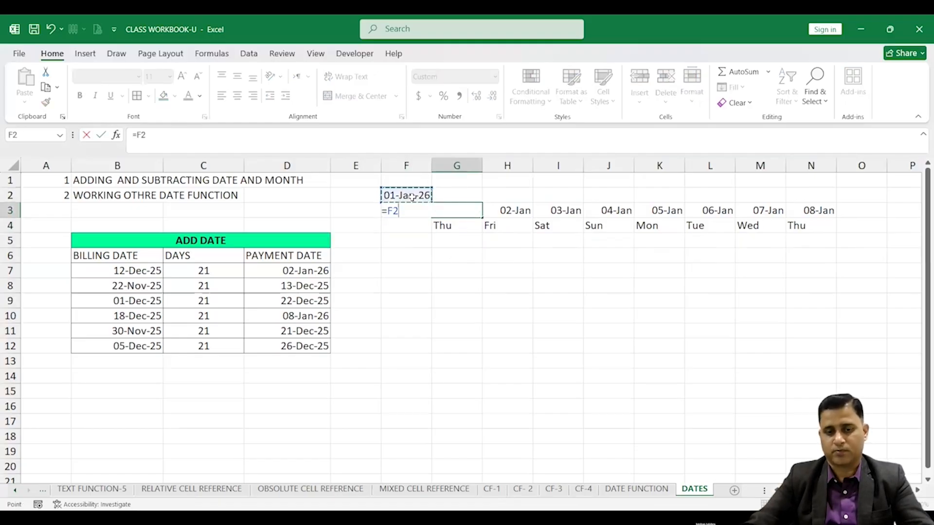
key(Return)
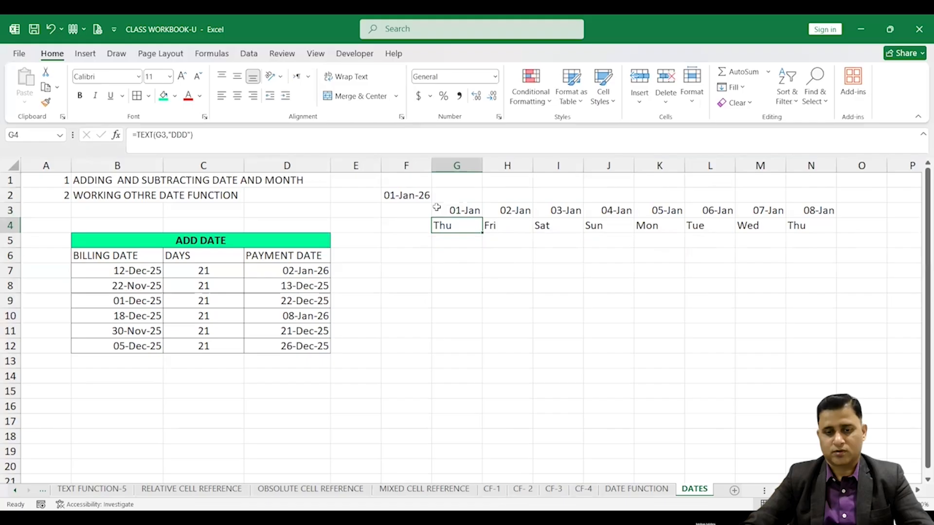
Change the start date in F2 to 1FEB26
click(409, 194)
click(450, 209)
click(407, 196)
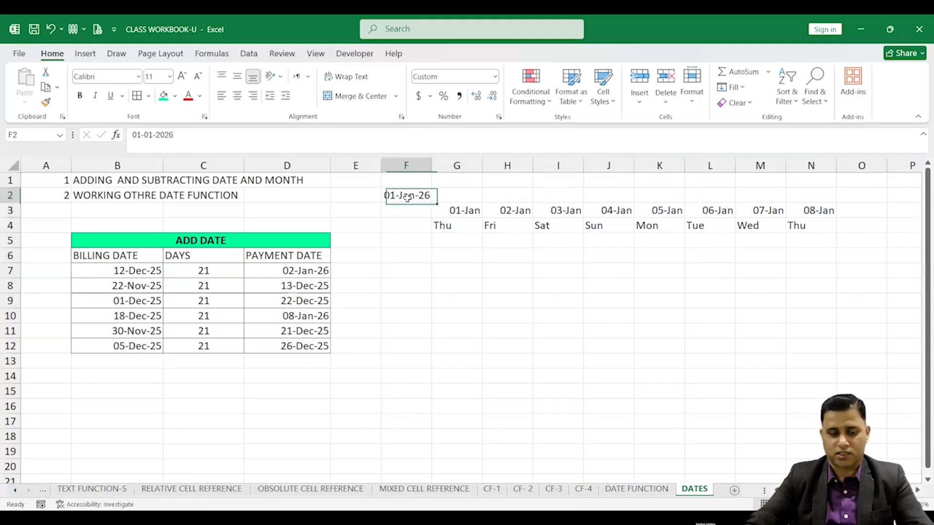
text(1F)
text(EB25)
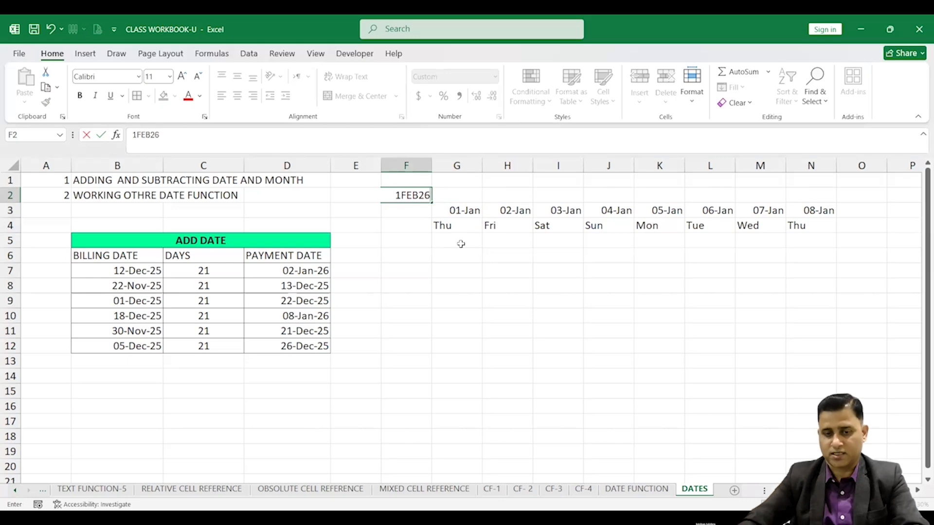
click(464, 269)
Enter =G3+1 in H3 so each date follows the previous one
click(466, 211)
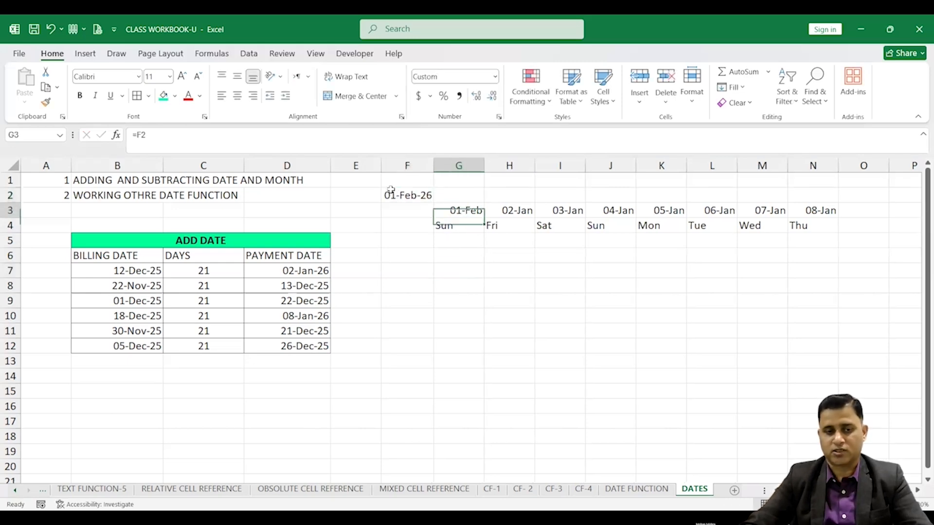
click(521, 213)
text(=)
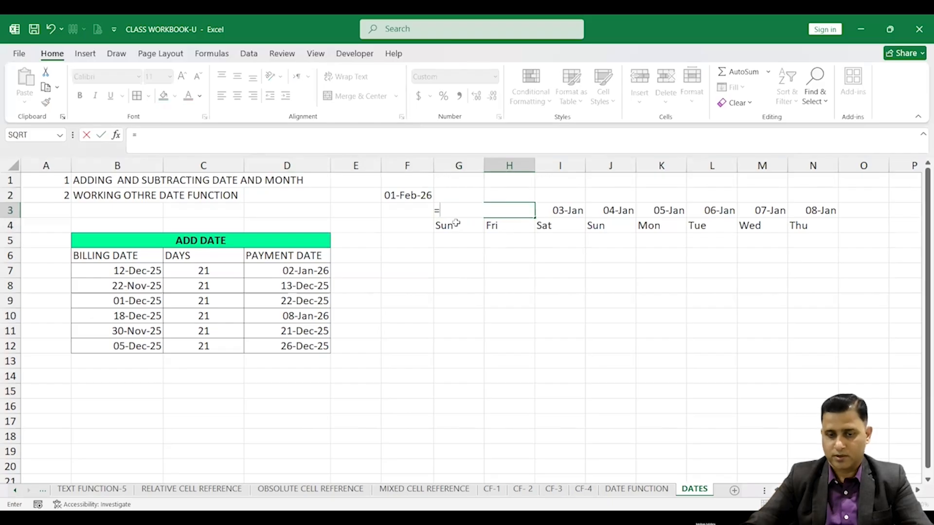
click(460, 195)
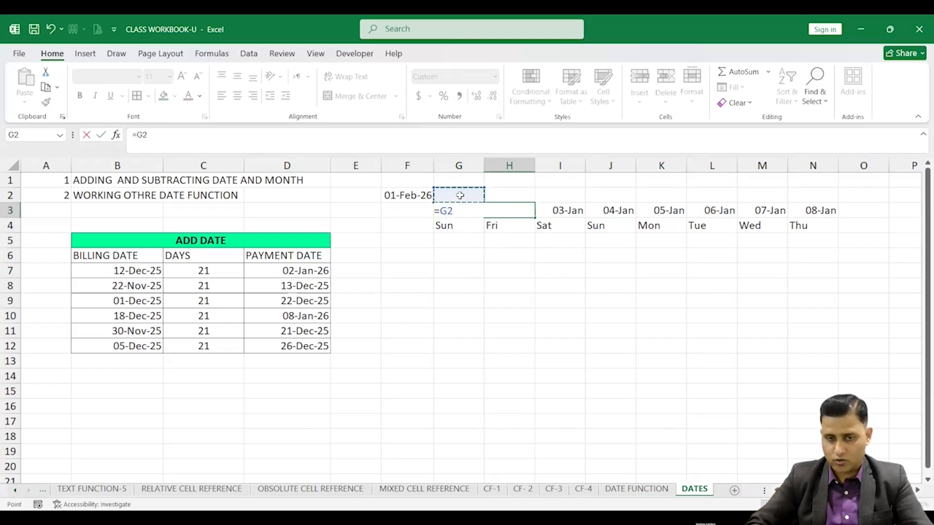
key(Down)
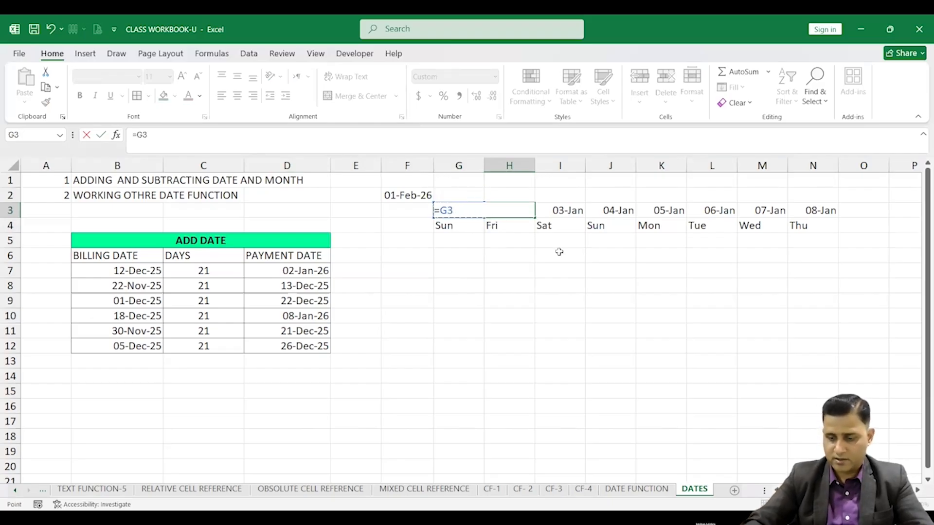
text(+1)
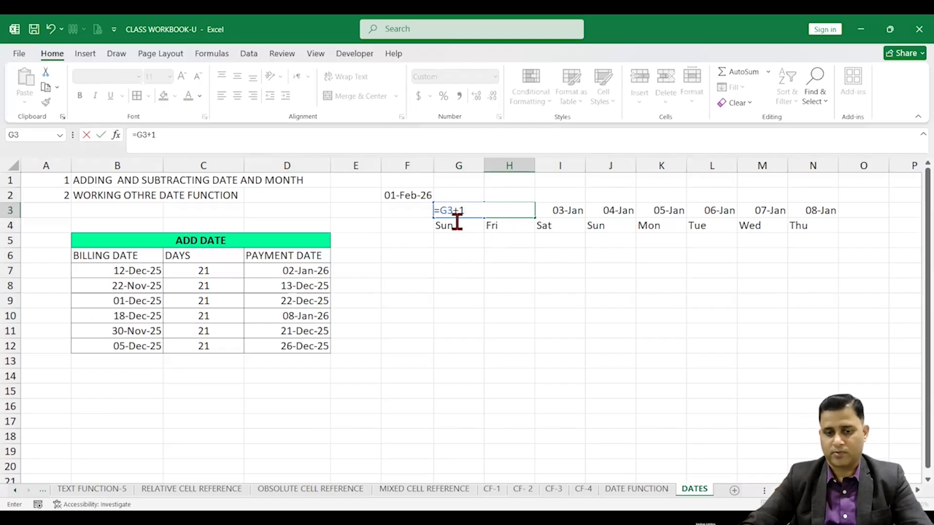
key(Return)
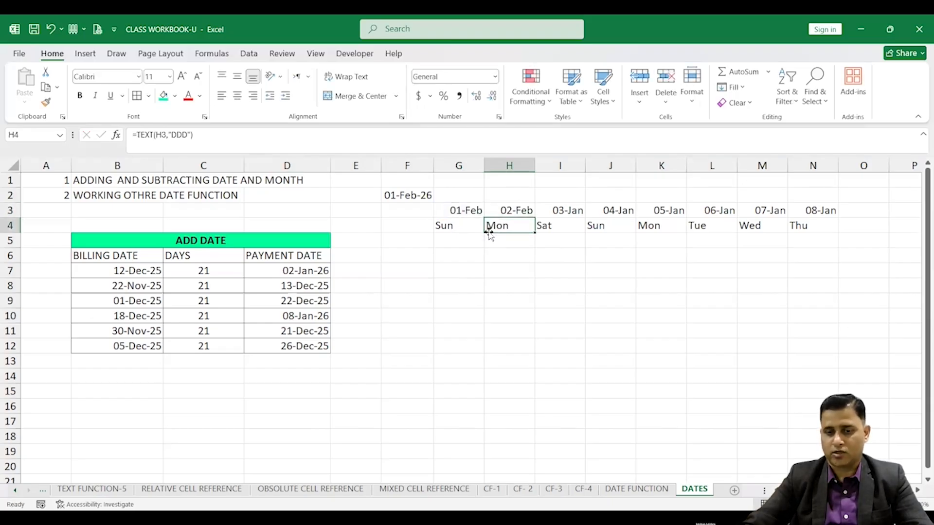
Fill H3's formula across to N3
click(518, 211)
drag(533, 217, 832, 217)
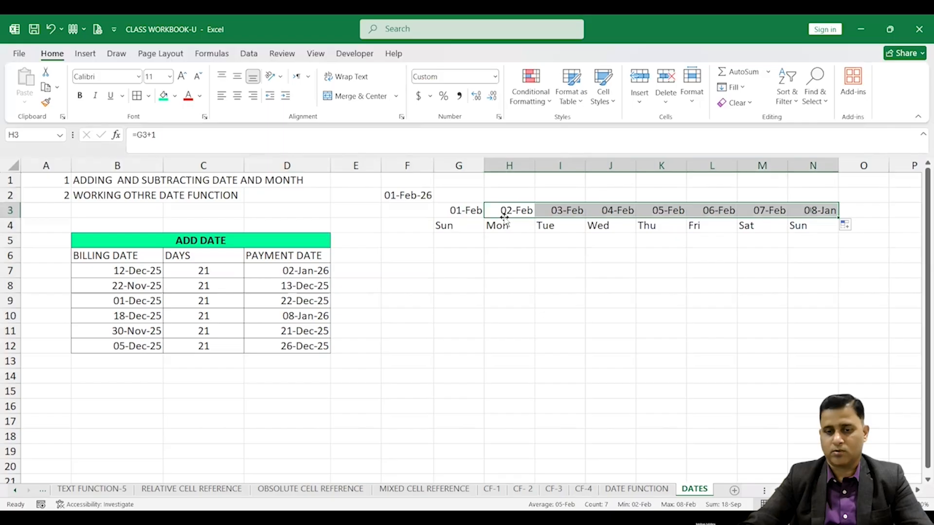
click(474, 210)
click(509, 210)
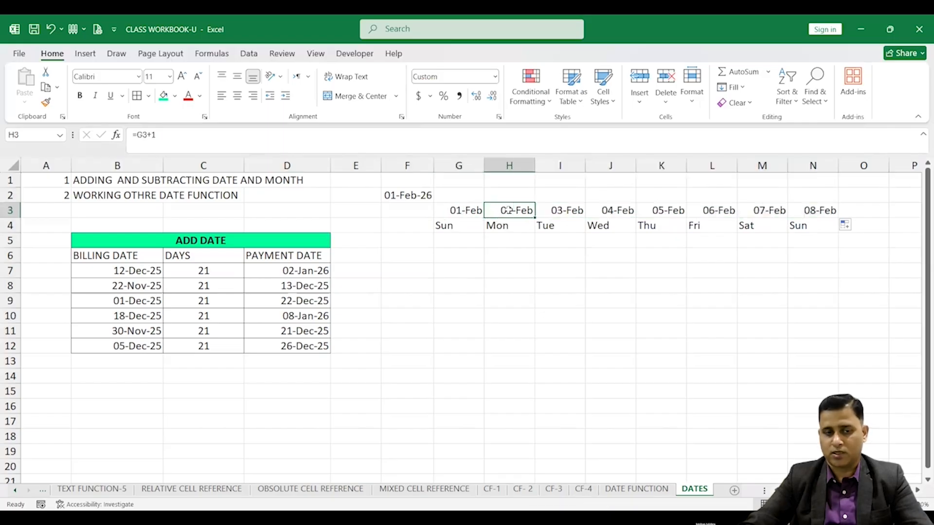
Change the start date in F2 to 1MAR
click(561, 213)
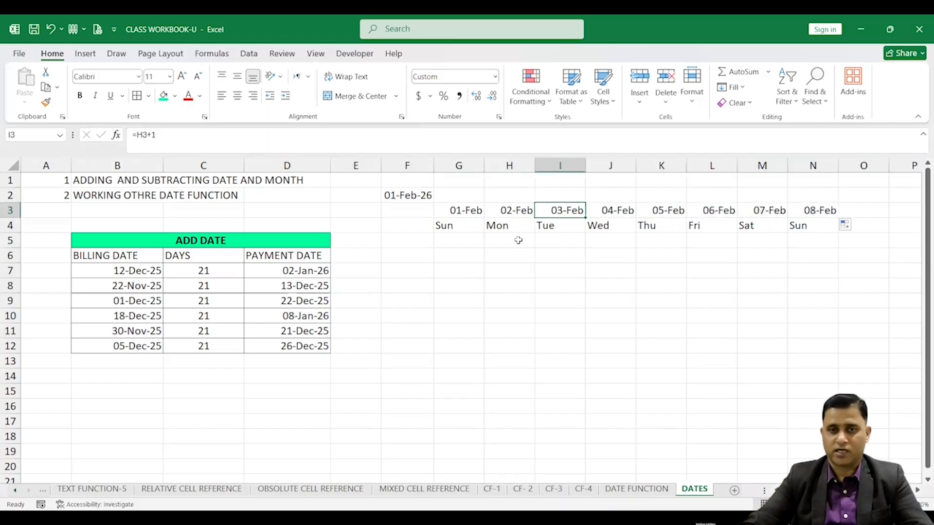
click(411, 193)
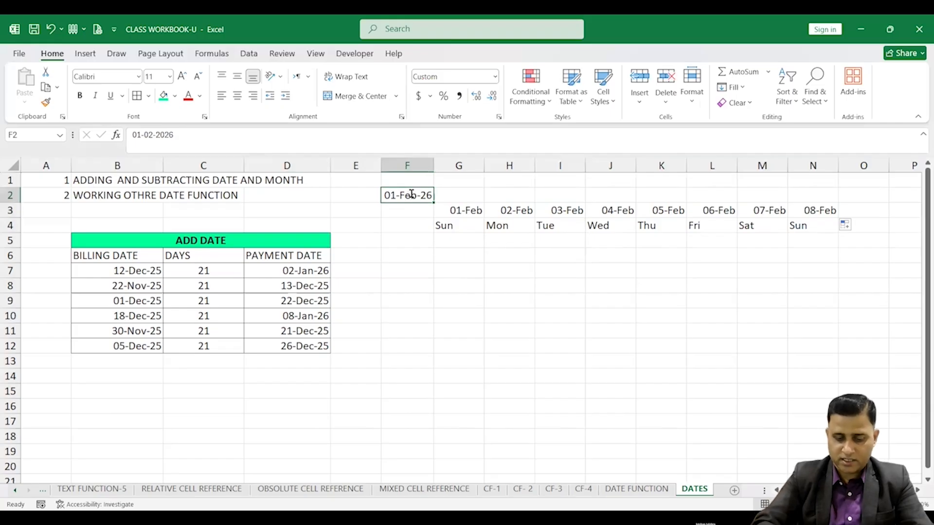
text(1MAR)
click(462, 270)
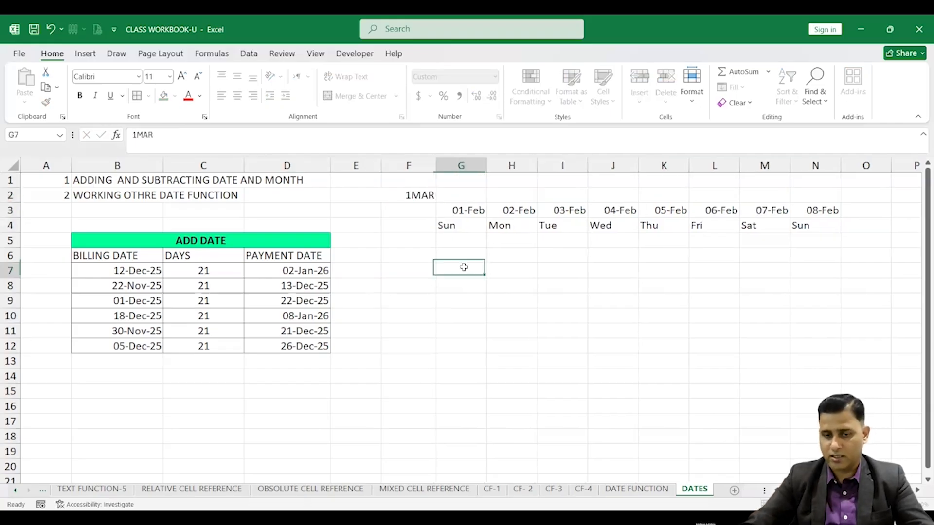
Change the start date in F2 to 1 December by entering 1DE
click(421, 197)
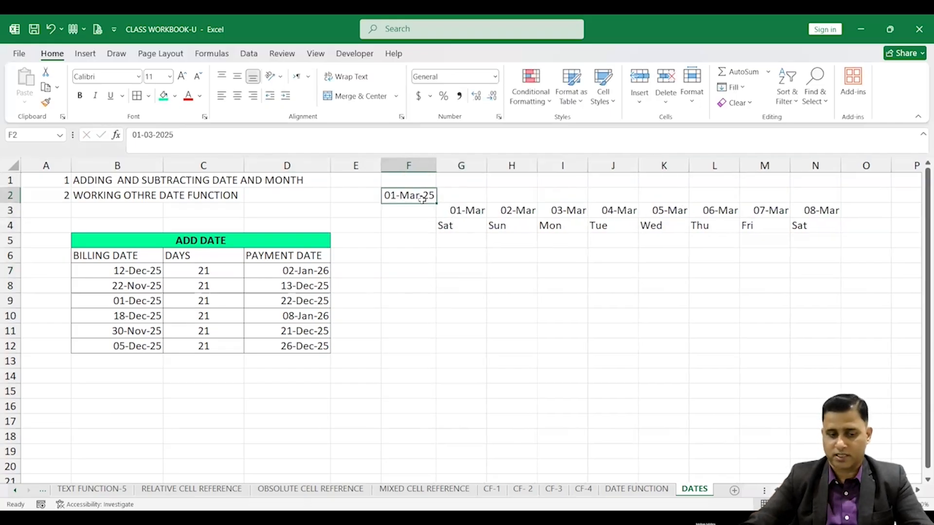
text(1DEC)
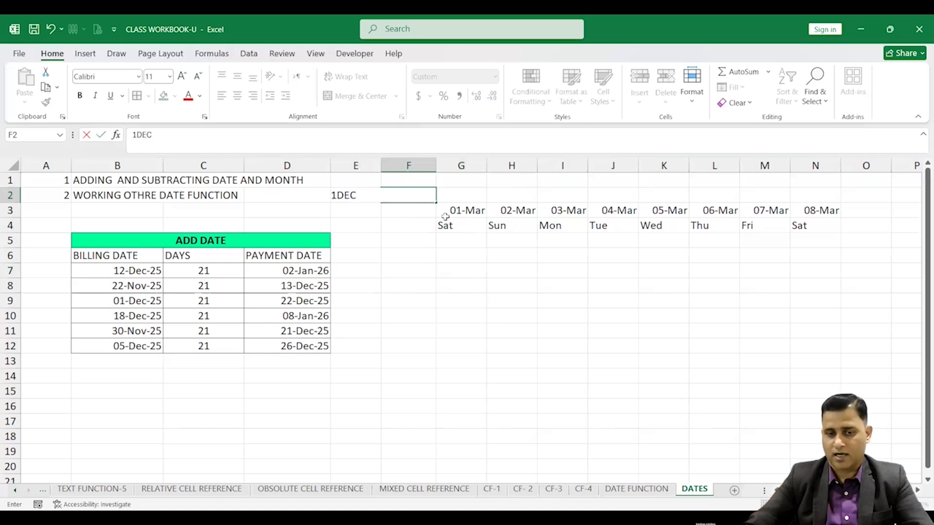
click(450, 274)
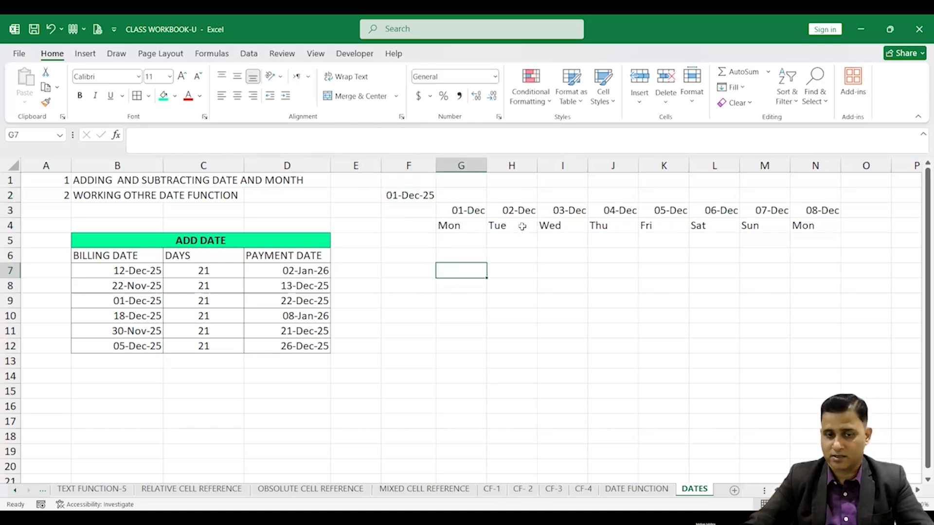
Merge and center E5:F5 and enter the heading SUBTRACT DATE
drag(354, 242, 408, 242)
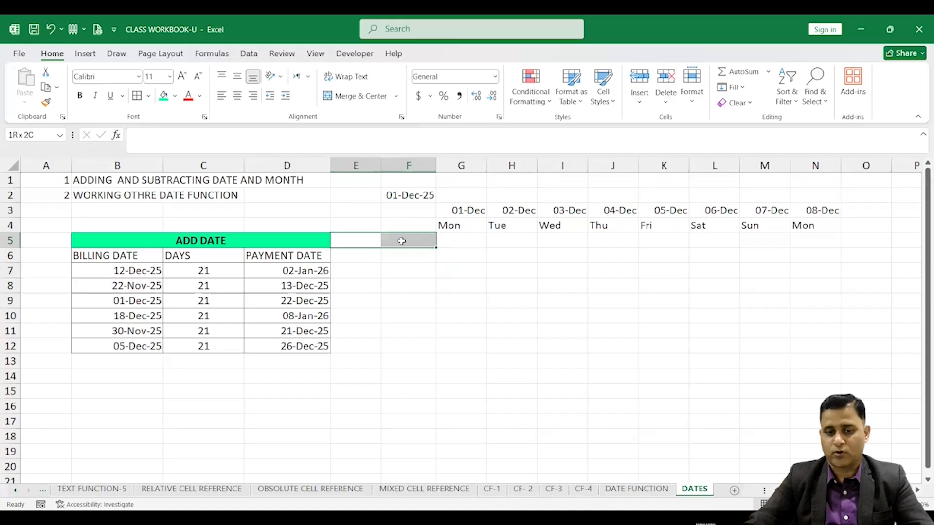
click(359, 95)
text(SUBTRCAT)
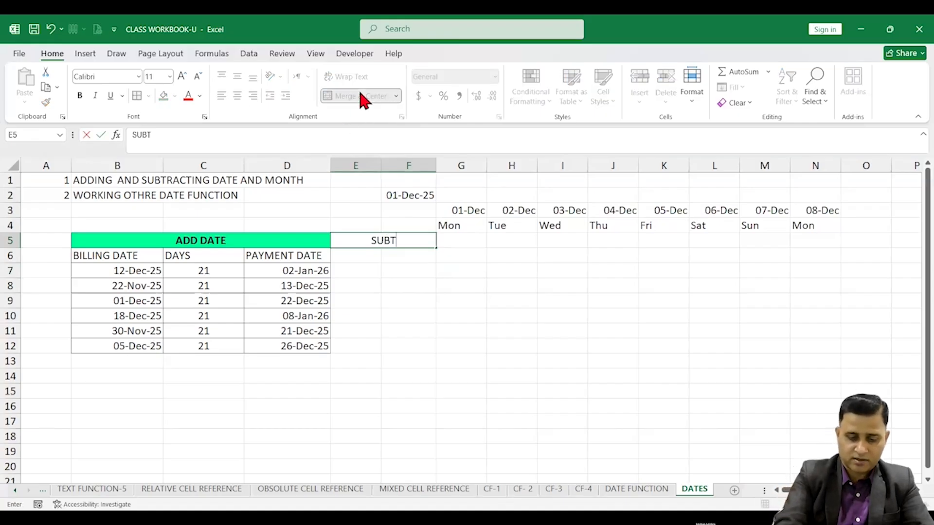
key(BackSpace)
key(BackSpace)
key(BackSpace)
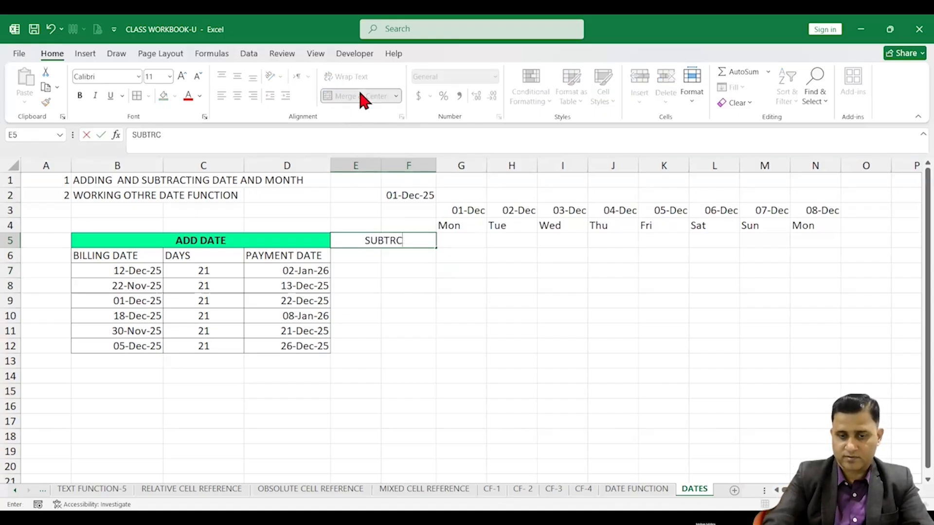
text(ACT)
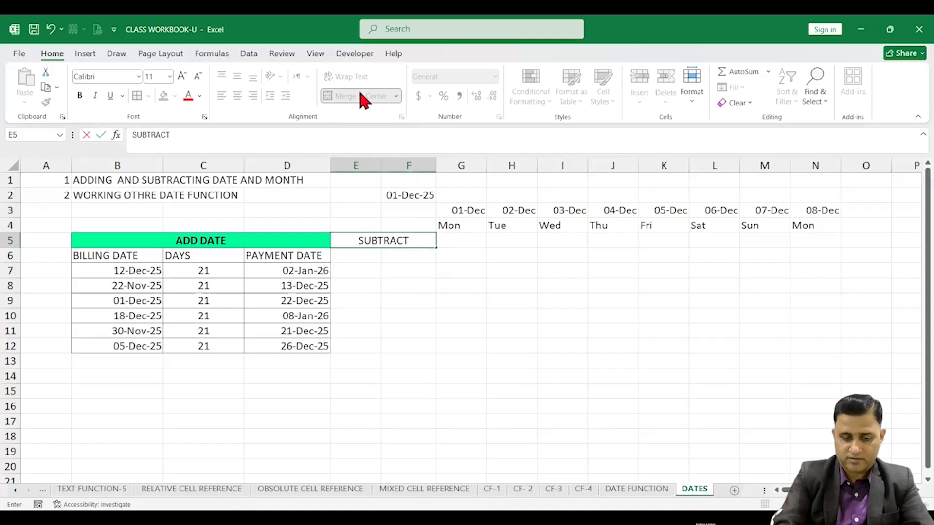
text( DATE)
click(423, 267)
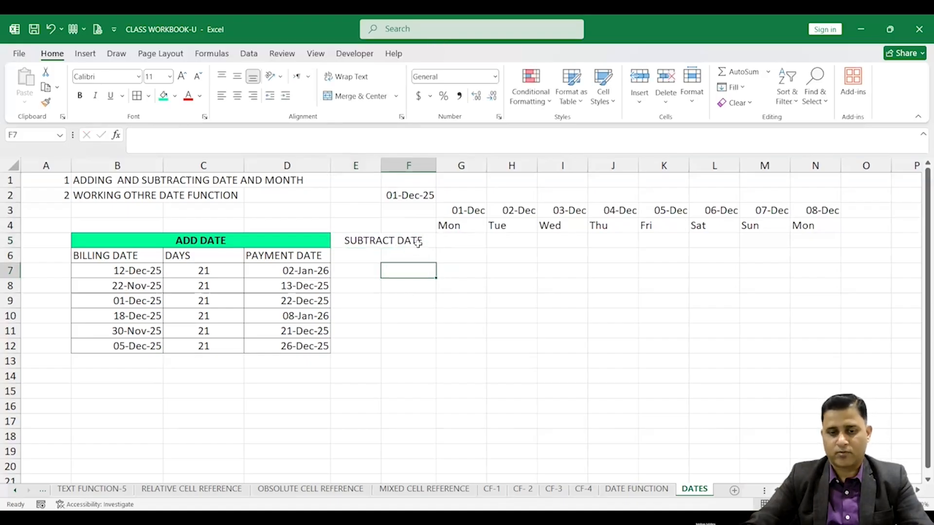
Fill the SUBTRACT DATE heading with a gold background colour
click(417, 243)
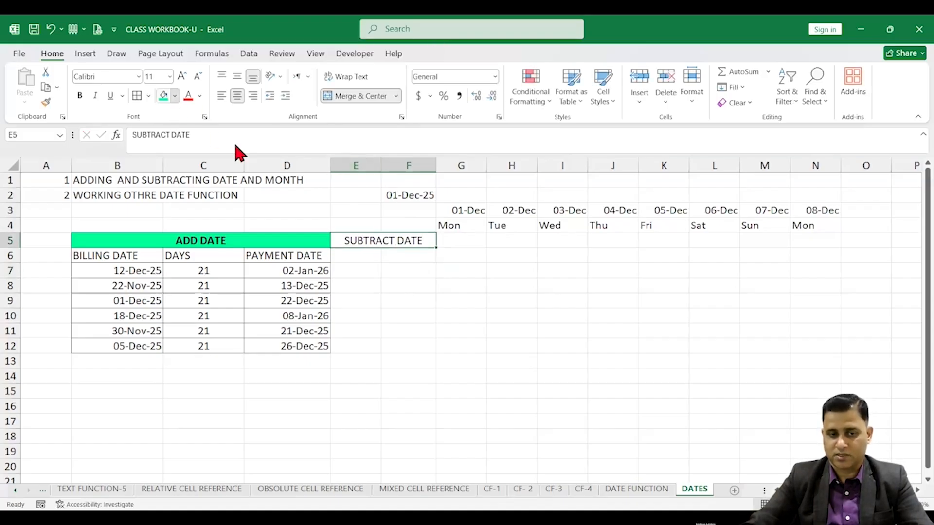
click(175, 96)
click(230, 152)
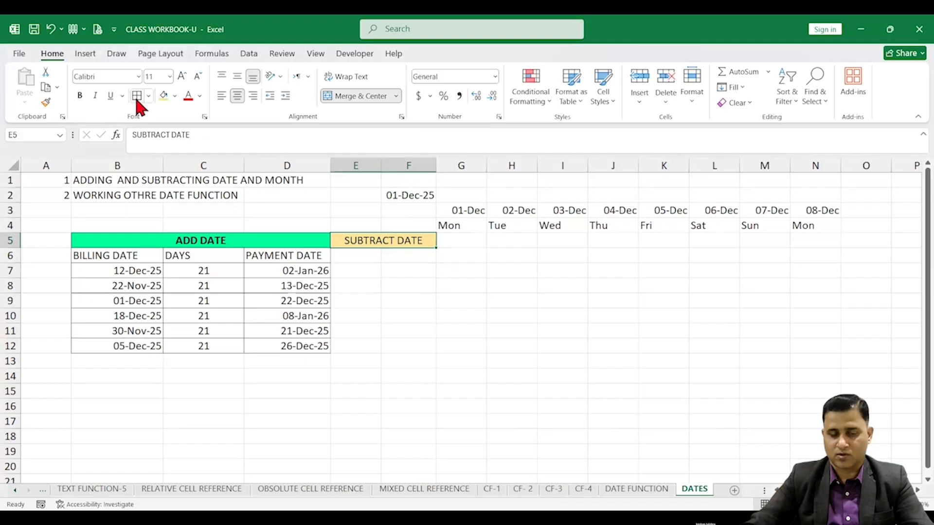
click(358, 261)
Widen columns E and F beside the payment date table
drag(382, 165, 417, 165)
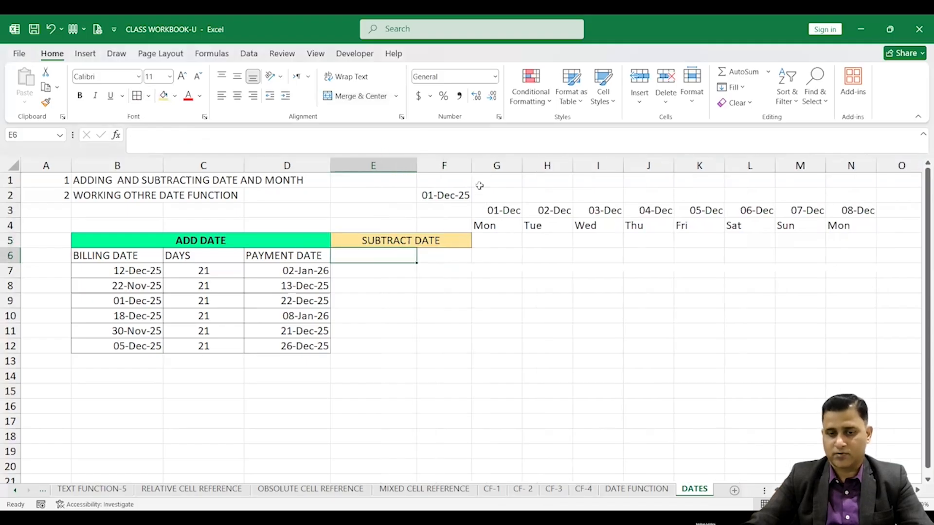
drag(474, 166, 501, 166)
click(312, 270)
drag(309, 287, 310, 347)
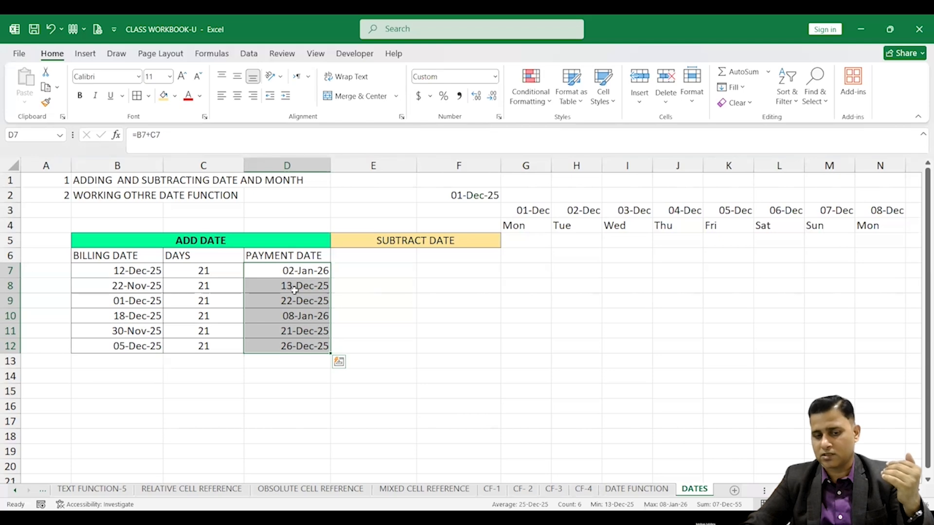
drag(292, 273, 299, 335)
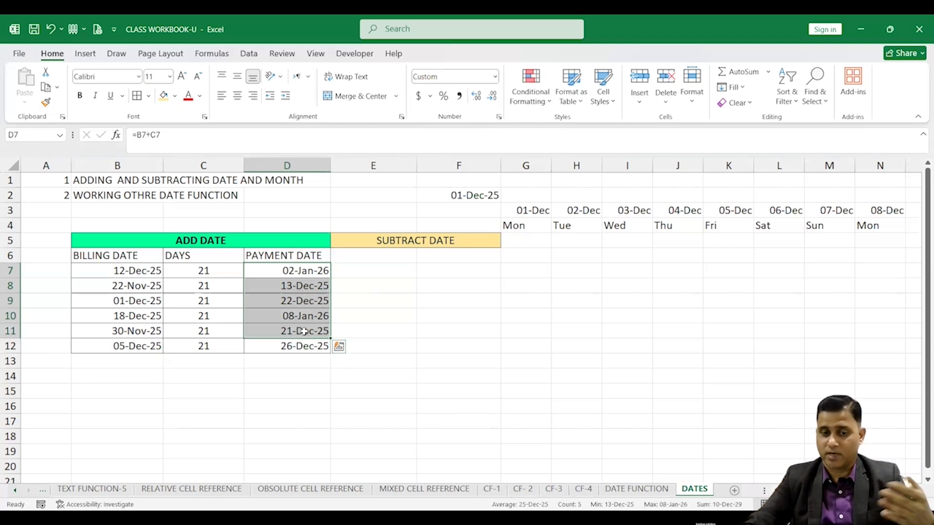
Label F6 as STATUS DAYS
click(458, 257)
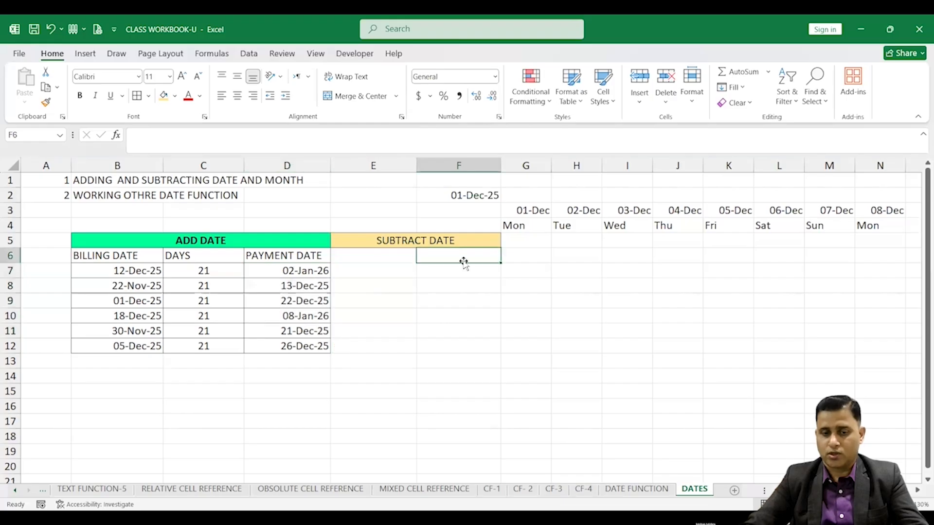
text(STA)
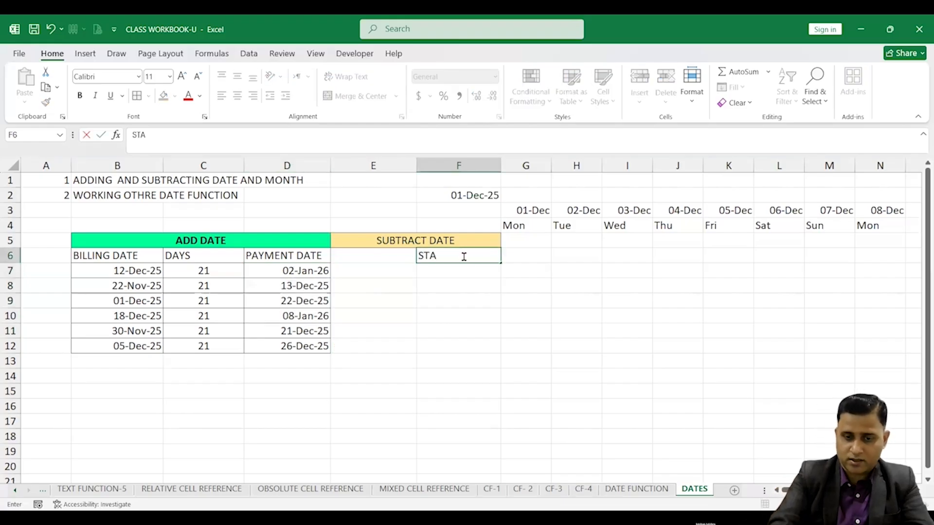
text(T)
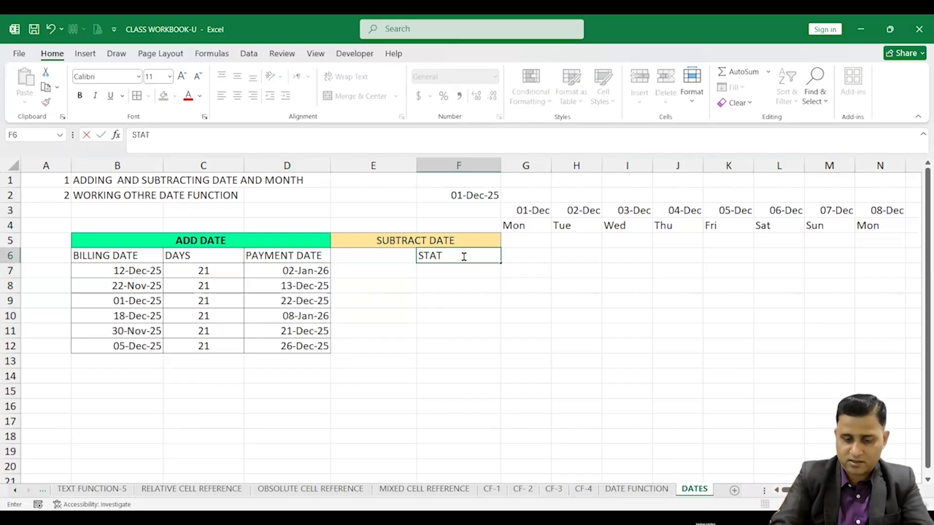
text(US)
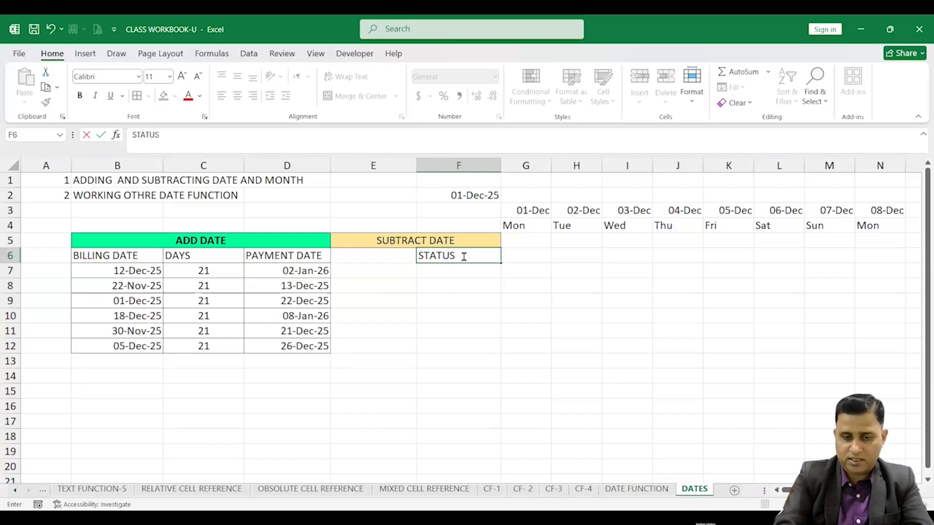
text( DATE)
key(BackSpace)
key(BackSpace)
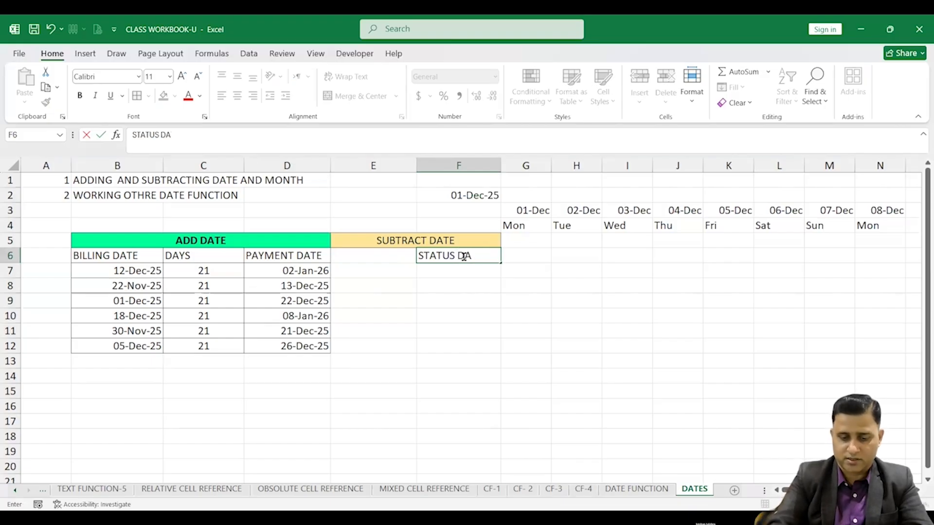
click(366, 259)
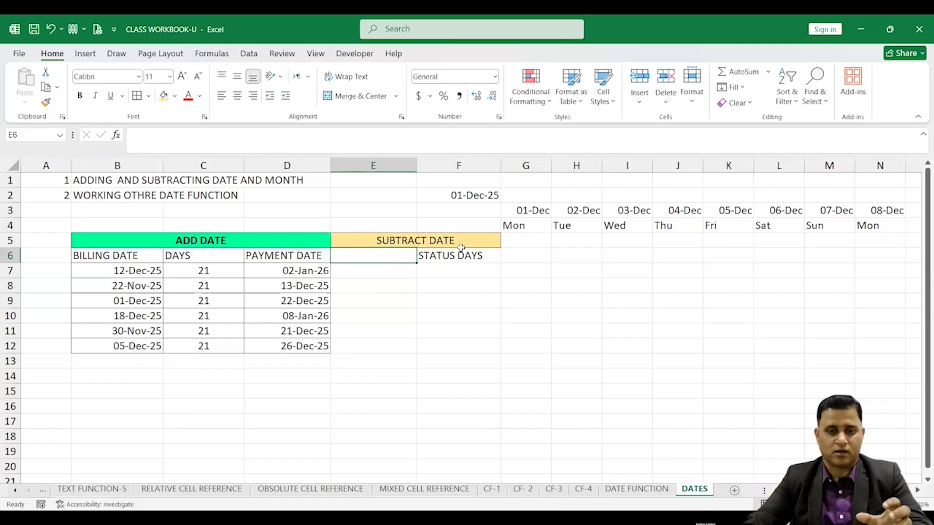
Label E6 as TODAY and enter =TODAY() in E7
text(TODA)
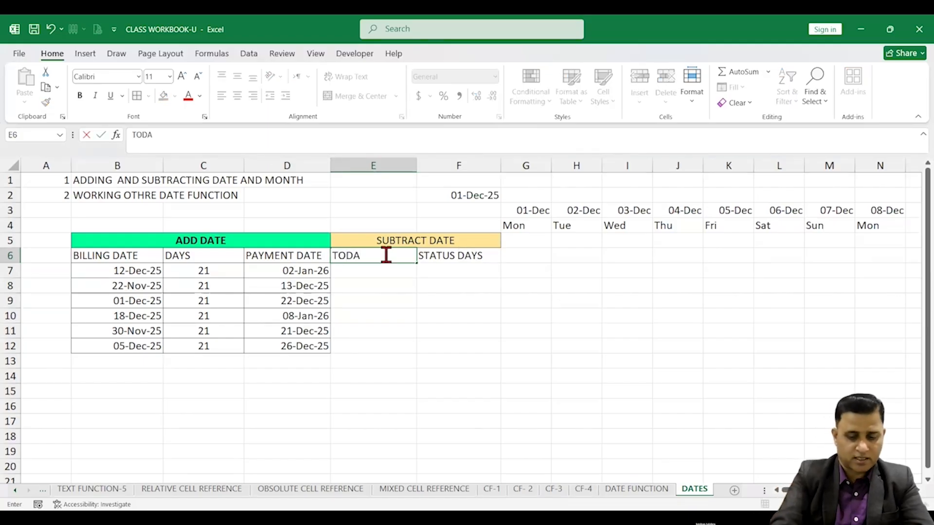
text(Y)
key(Return)
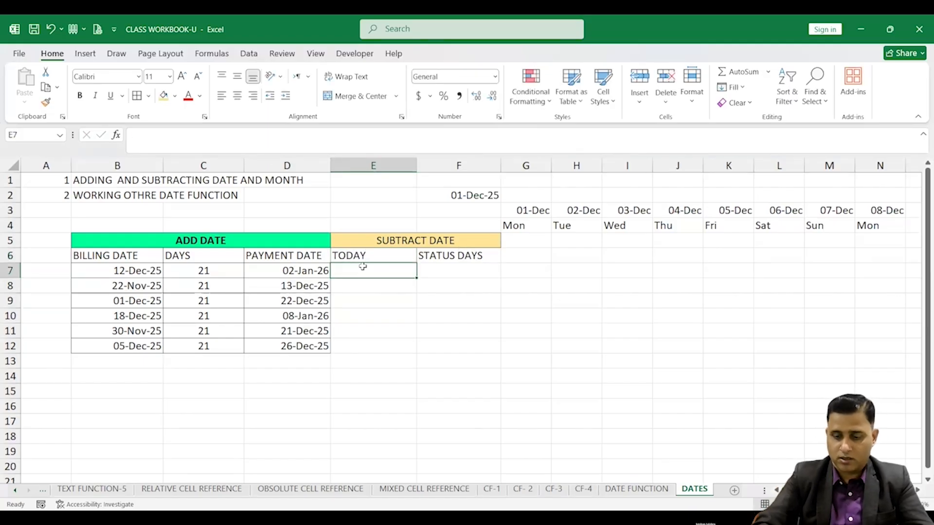
text(=)
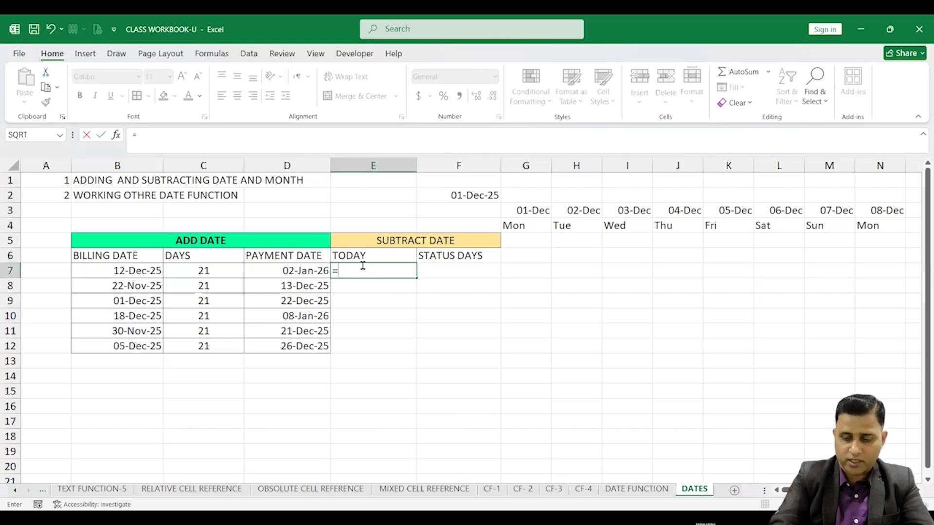
text(TODAY)
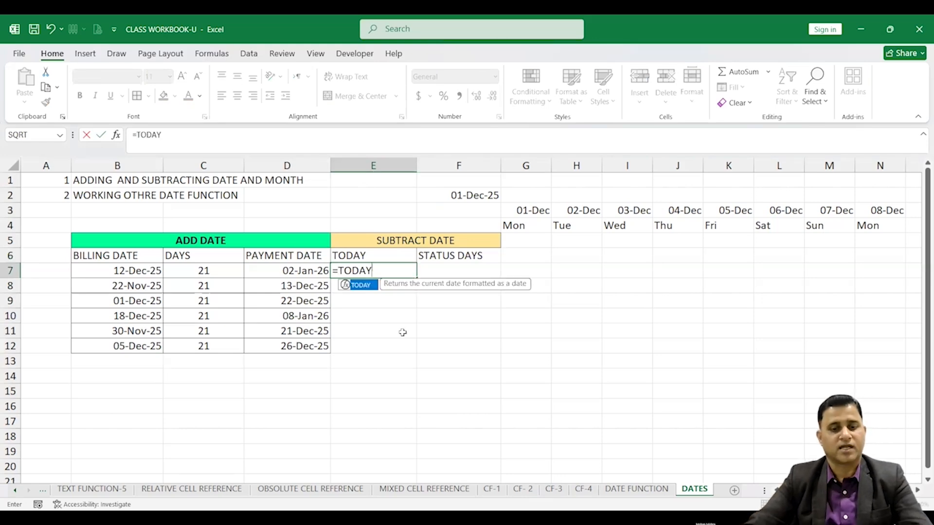
text(())
key(Return)
Fill E7's TODAY formula down to E12 and narrow column E to fit
click(415, 274)
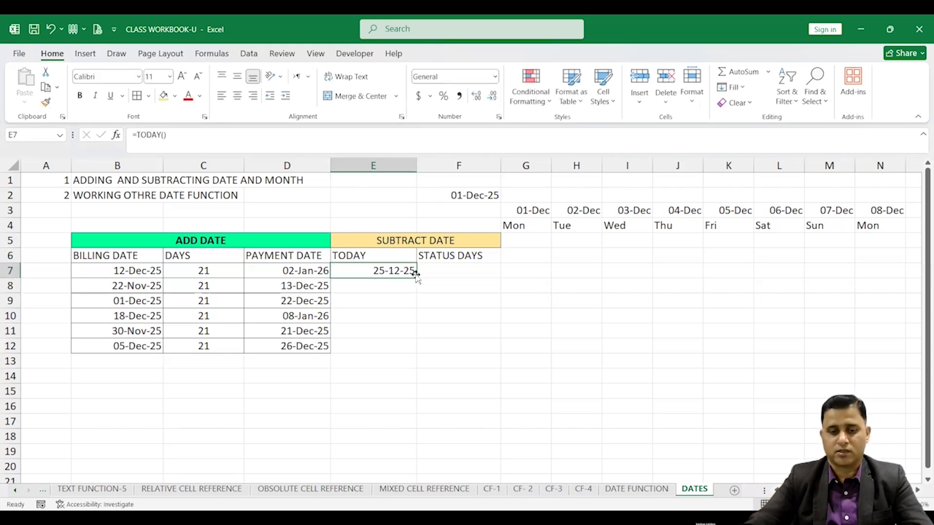
double_click(416, 276)
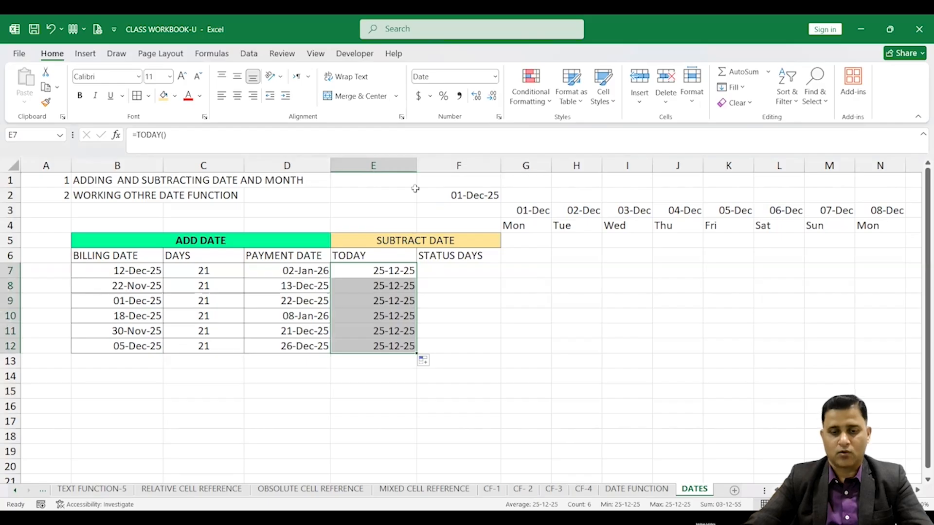
double_click(416, 165)
drag(379, 166, 392, 166)
Enter =D7-E7 in F7 to get the days between the payment date and today
click(428, 271)
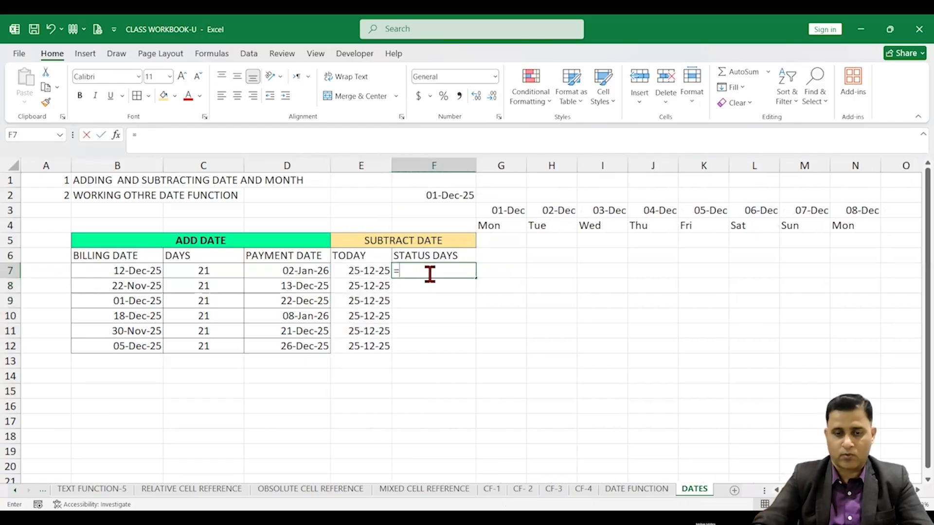
text(=)
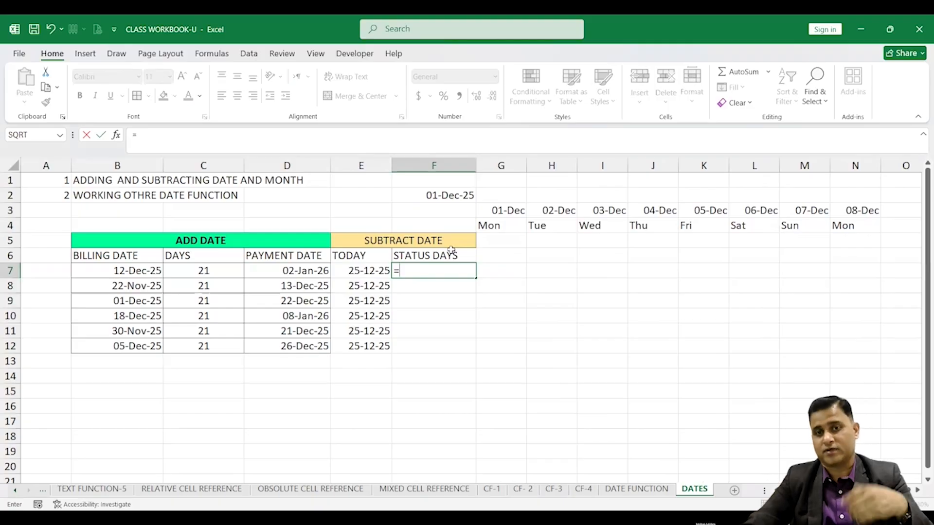
click(286, 270)
text(-)
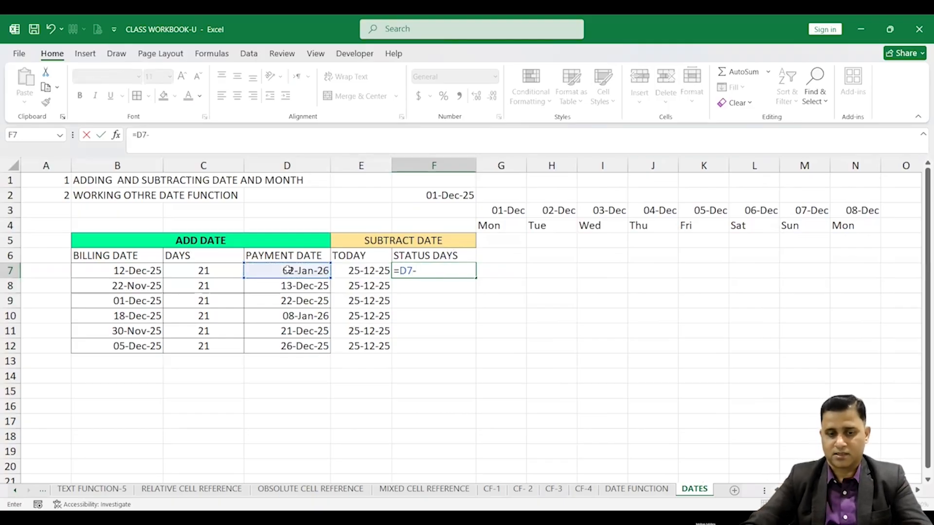
click(349, 268)
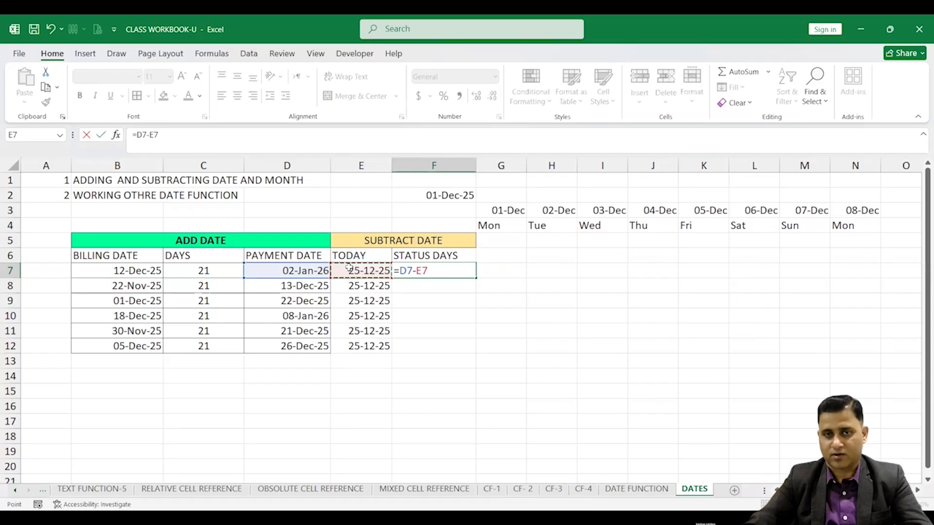
key(Return)
Center F7 and fill its formula down to F12
click(428, 269)
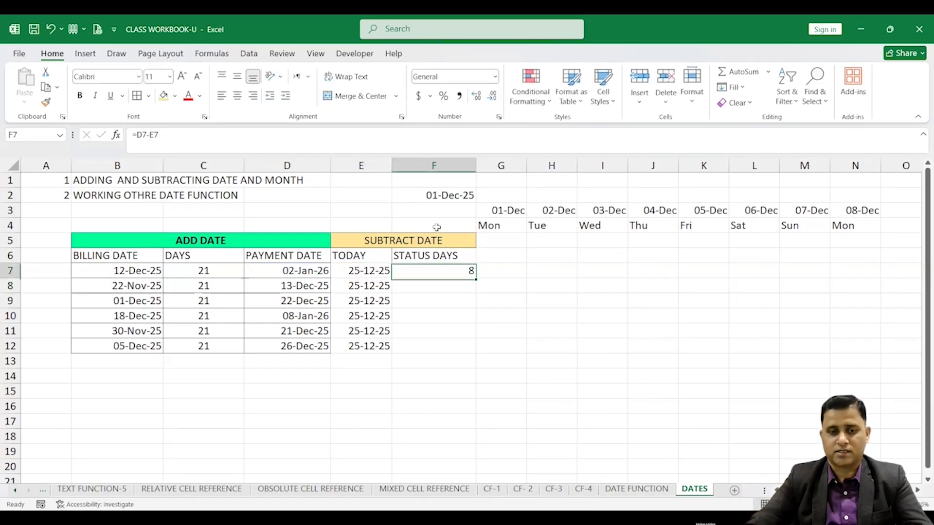
click(237, 95)
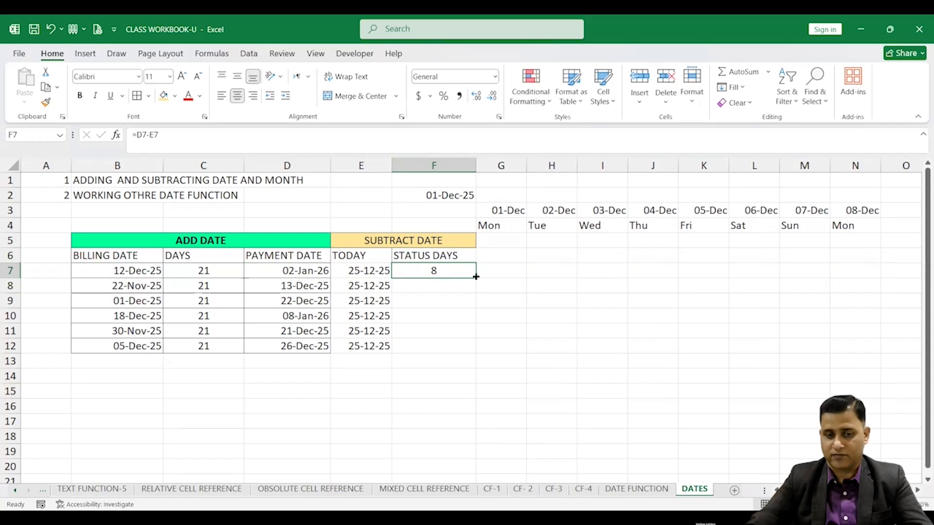
drag(475, 277, 477, 352)
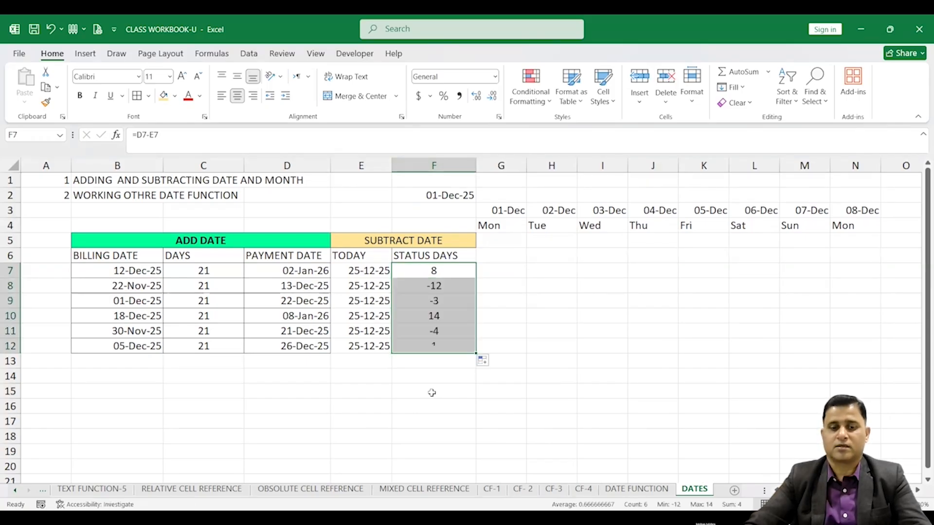
Review the STATUS DAYS and PAYMENT DATE formulas in rows 7 to 12
click(435, 287)
click(438, 301)
click(441, 334)
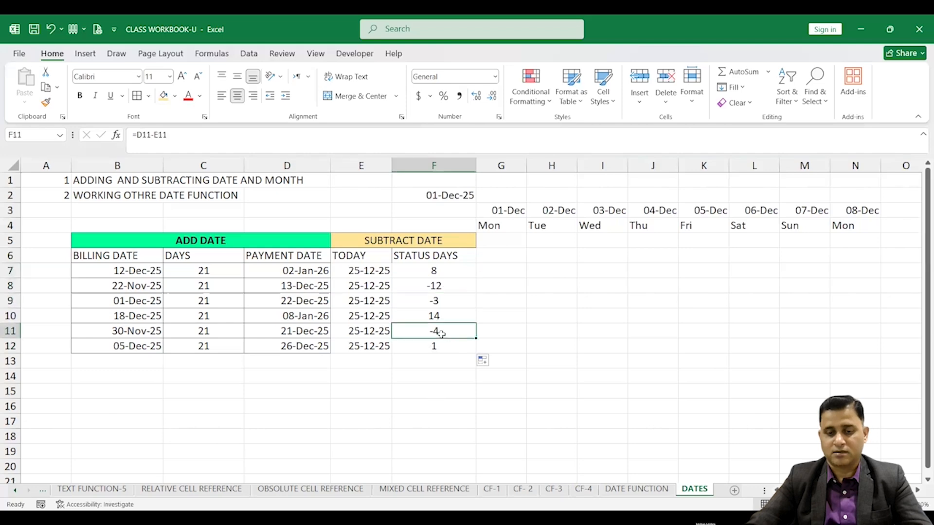
click(434, 272)
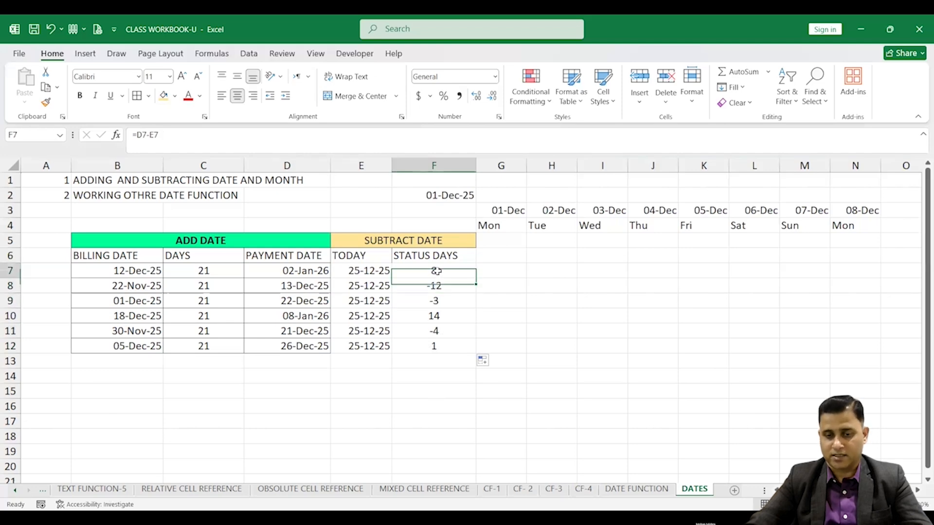
click(445, 318)
click(442, 347)
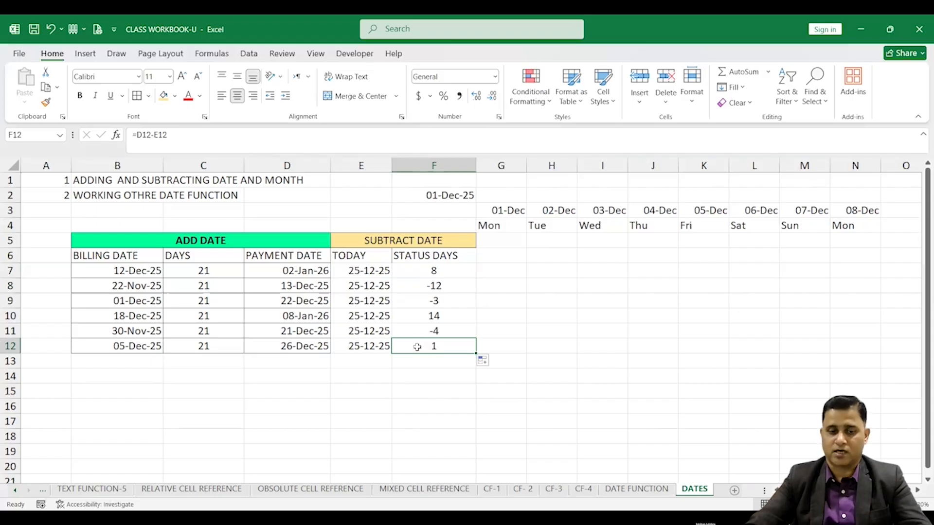
click(304, 346)
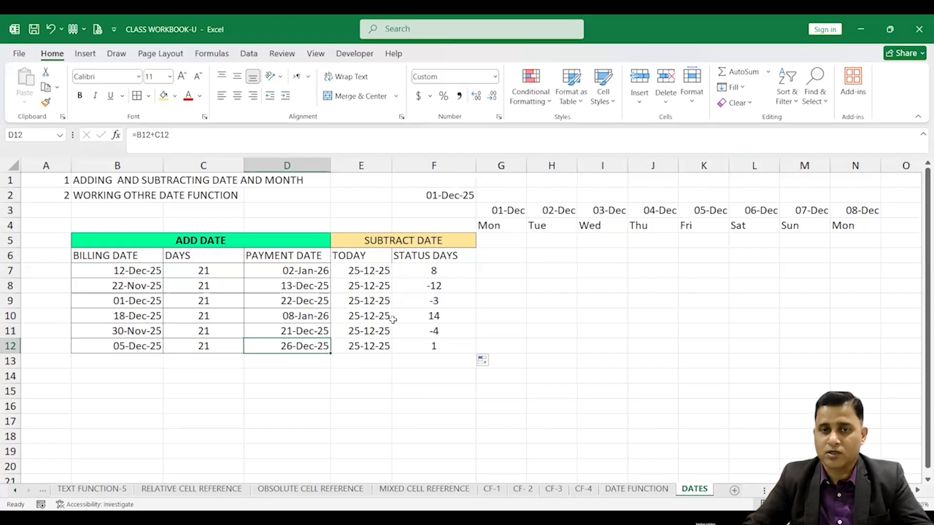
click(271, 301)
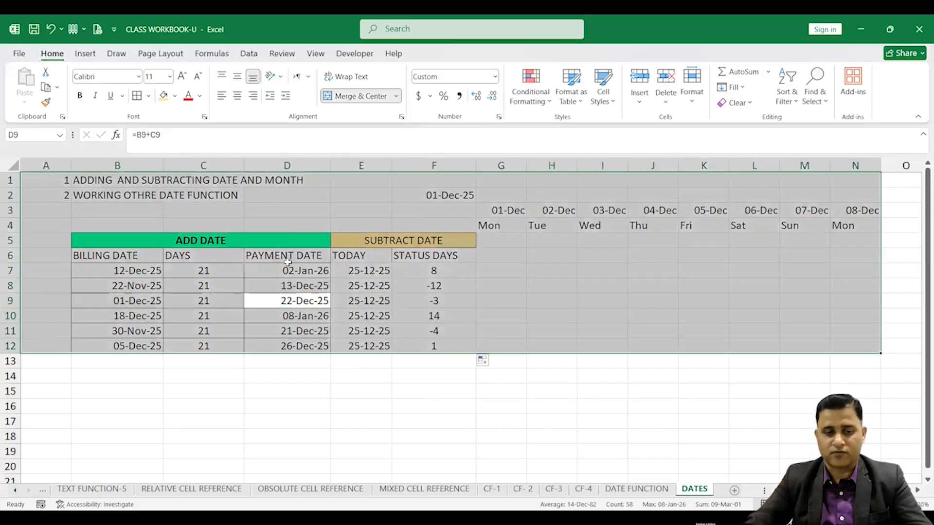
click(287, 315)
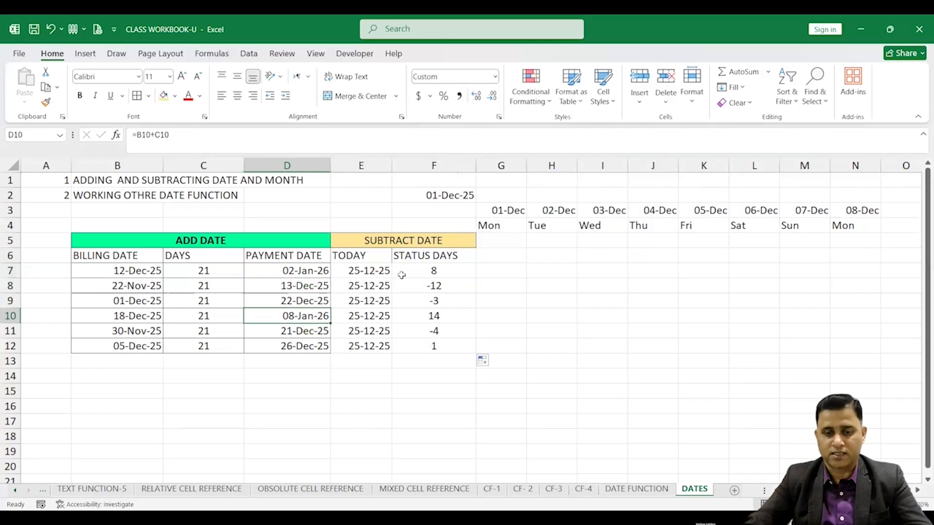
Apply borders to the whole B5:F12 date table
drag(151, 240, 444, 346)
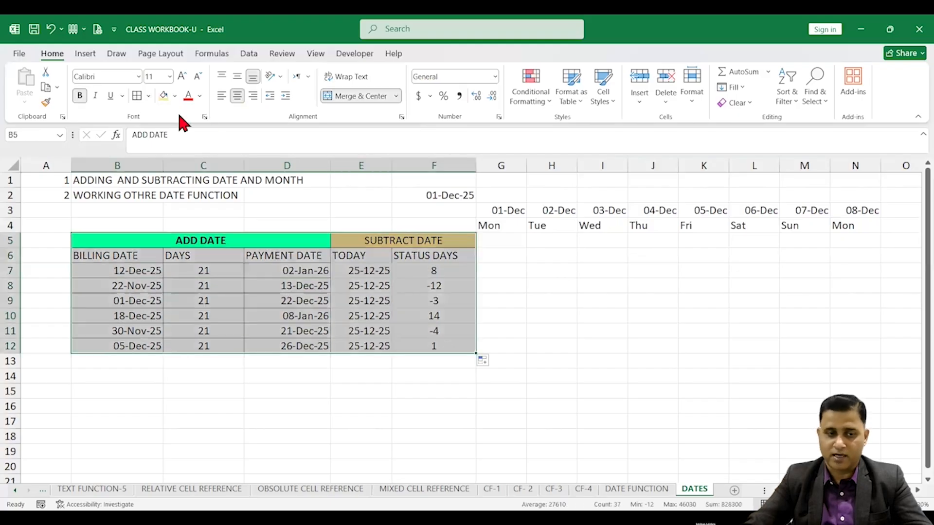
click(139, 96)
click(349, 287)
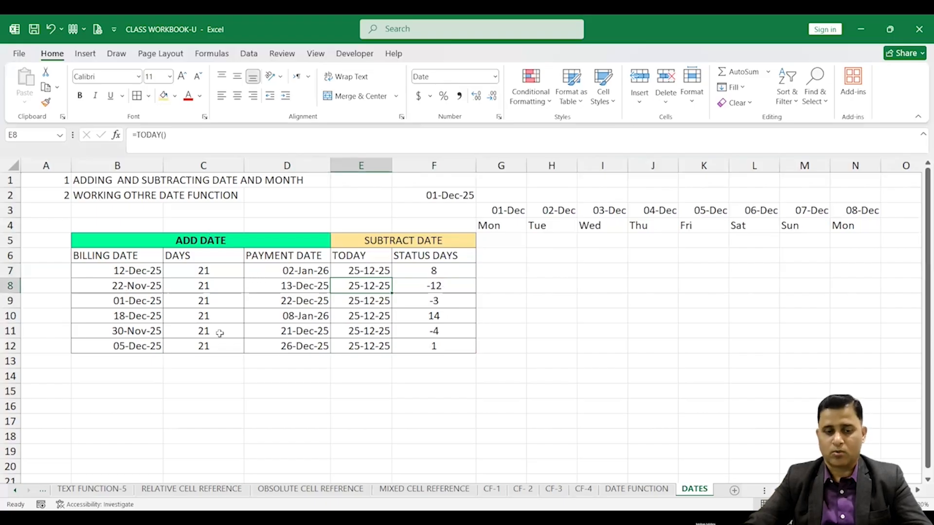
Copy the ADD DATE and SUBTRACT DATE header row into row 15 starting at B15
drag(226, 244, 377, 242)
key(ctrl+c)
click(146, 391)
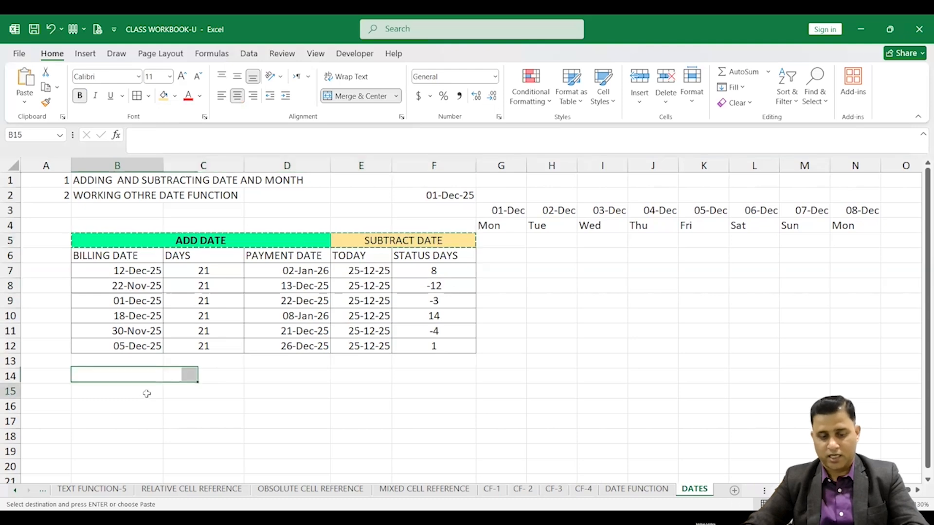
key(ctrl+v)
Rename the B15 header to ADD MONTH and clear the SUBTRACT DATE text from E15
double_click(206, 392)
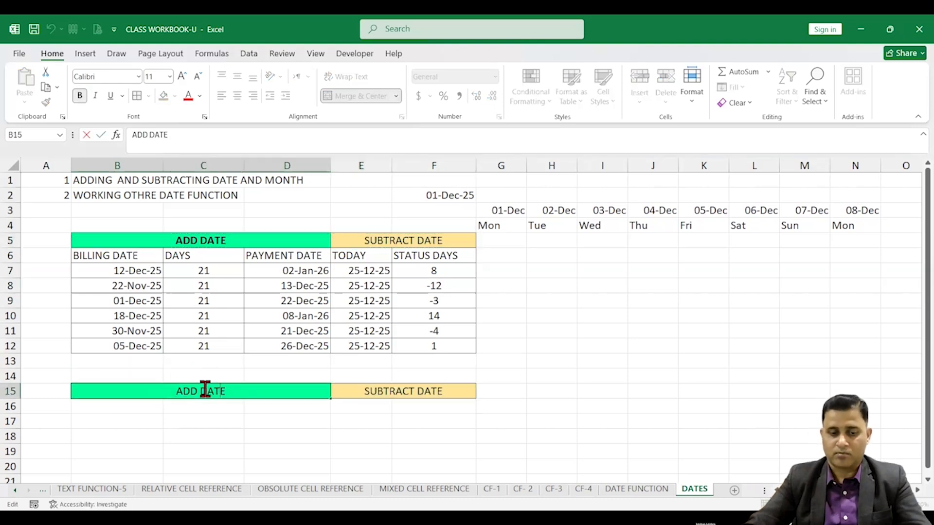
drag(202, 391, 261, 386)
text(MONTH)
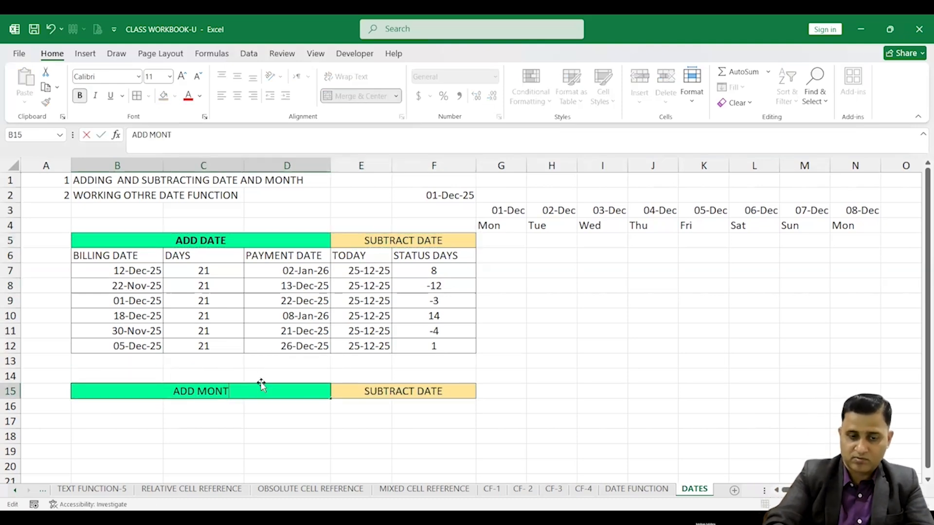
click(418, 392)
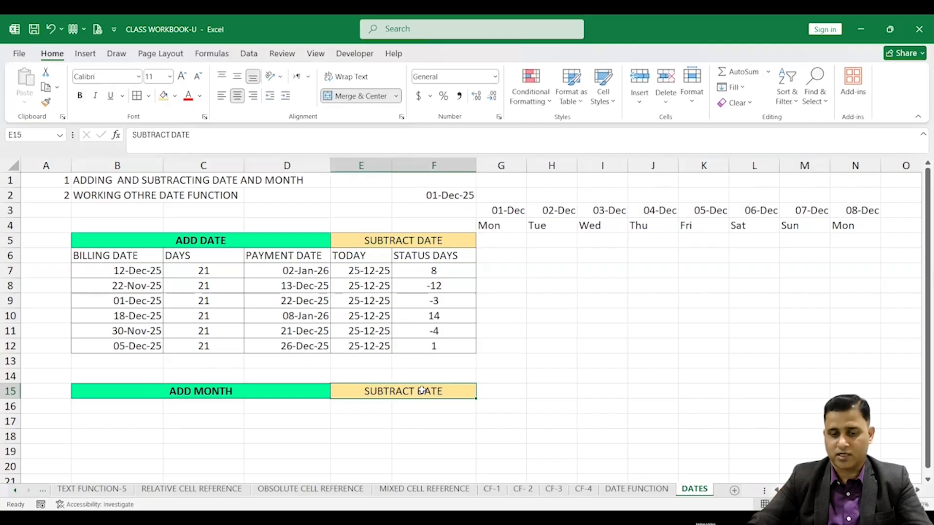
double_click(419, 392)
drag(422, 392, 285, 388)
key(BackSpace)
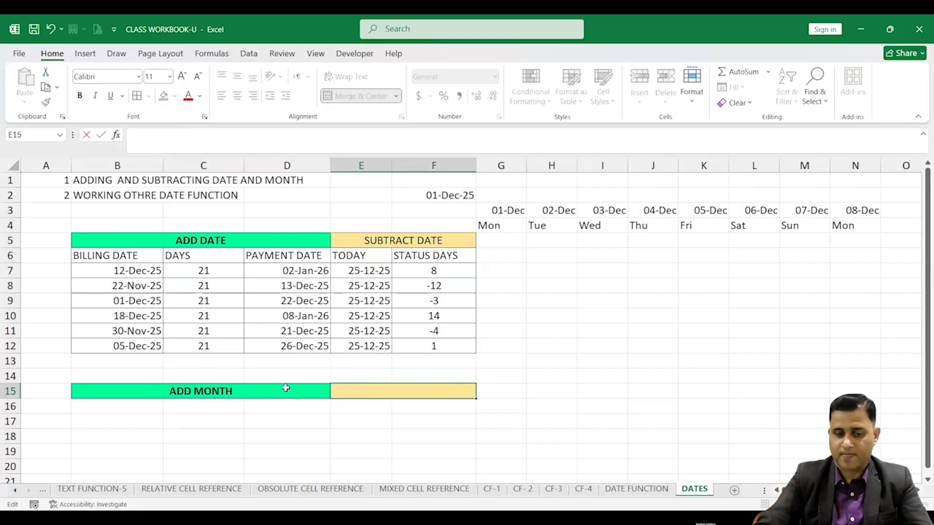
click(184, 389)
Copy the BILLING DATE column B6:B12 into B16:B22
drag(135, 255, 136, 347)
key(ctrl+c)
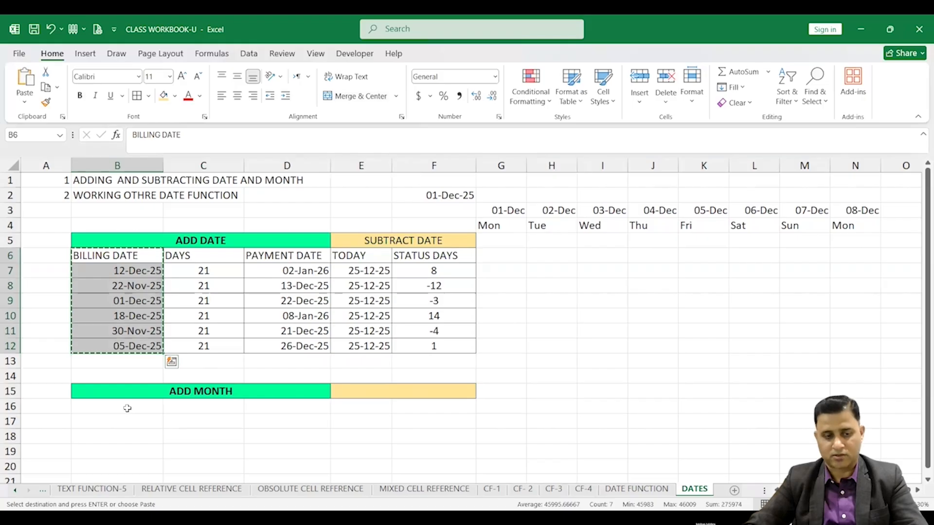
click(127, 407)
key(ctrl+v)
scroll(209, 374, down, 1)
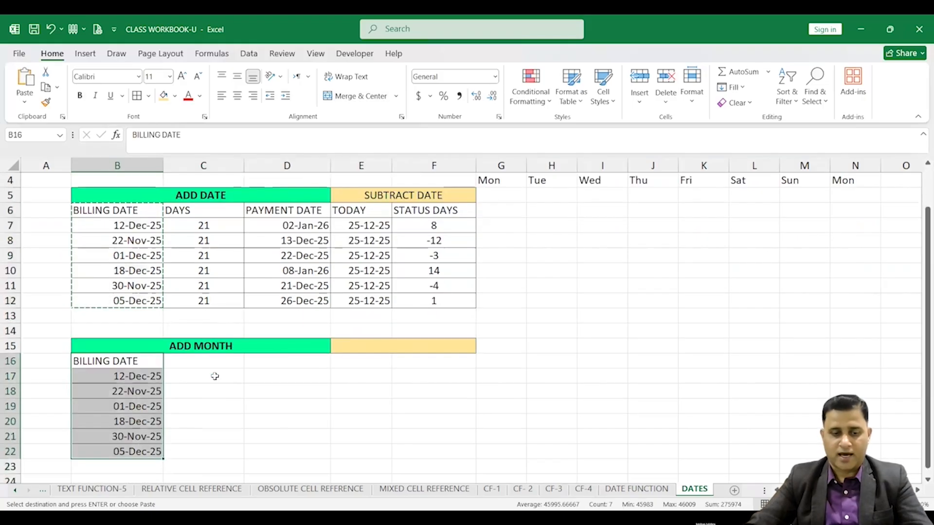
Label C16 as MONTH
click(205, 363)
text(MON)
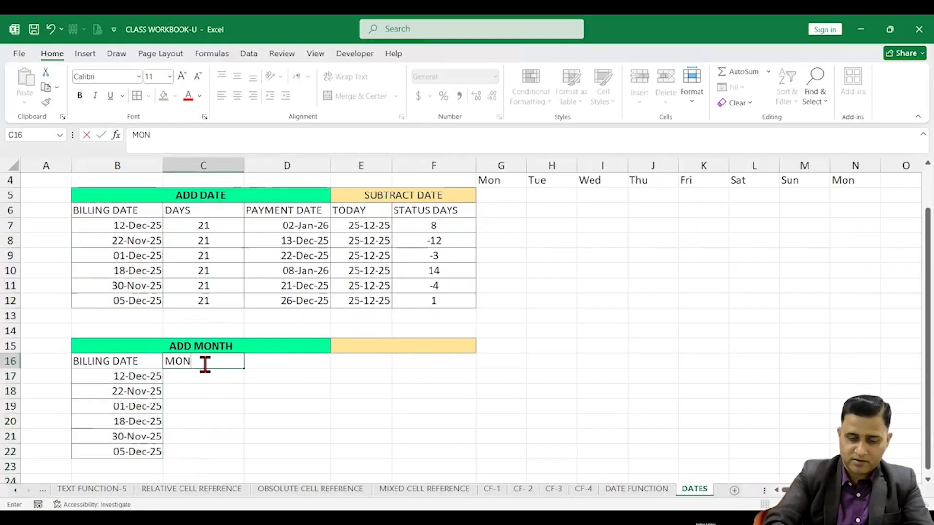
text(TH)
click(207, 377)
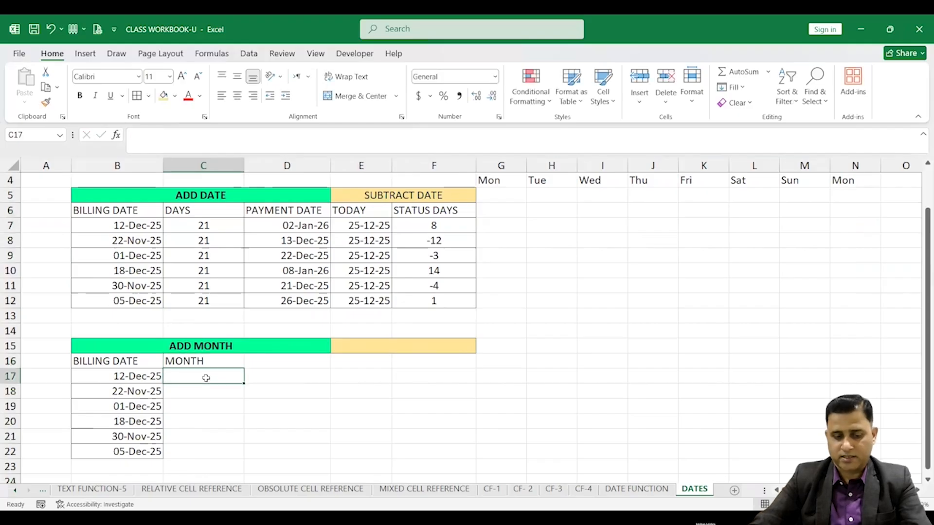
Enter 3 in C17, center it, and fill it down to C22
text(3)
key(Return)
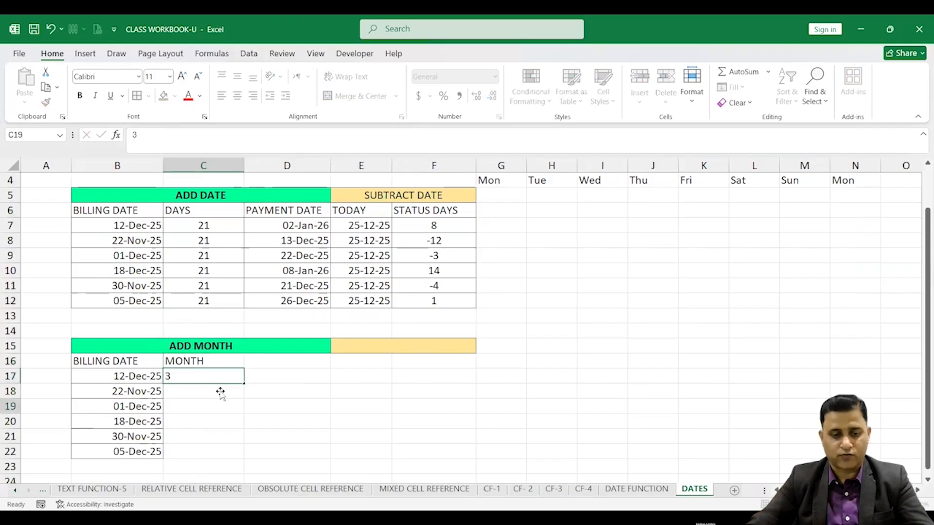
click(235, 378)
click(237, 95)
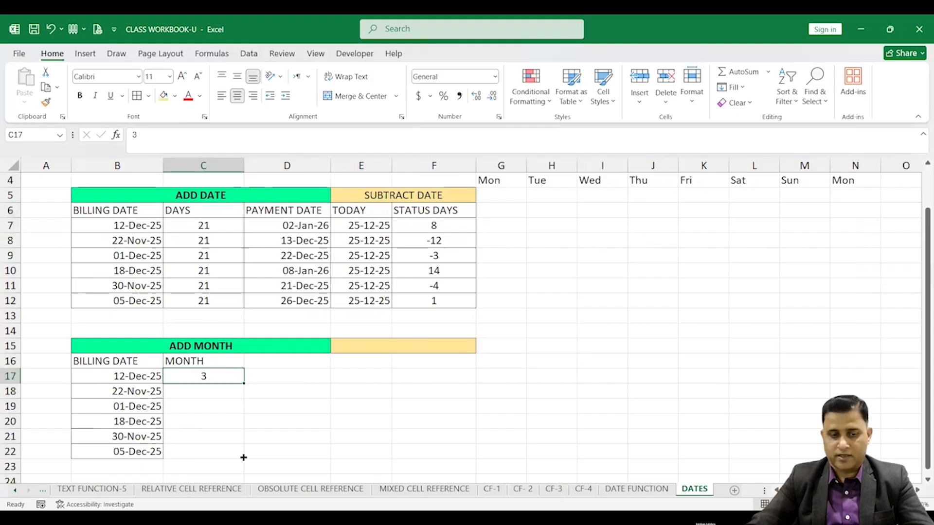
drag(243, 383, 244, 458)
Apply borders to the new ADD MONTH table B16:D22
click(208, 211)
drag(207, 225, 208, 318)
drag(204, 375, 204, 466)
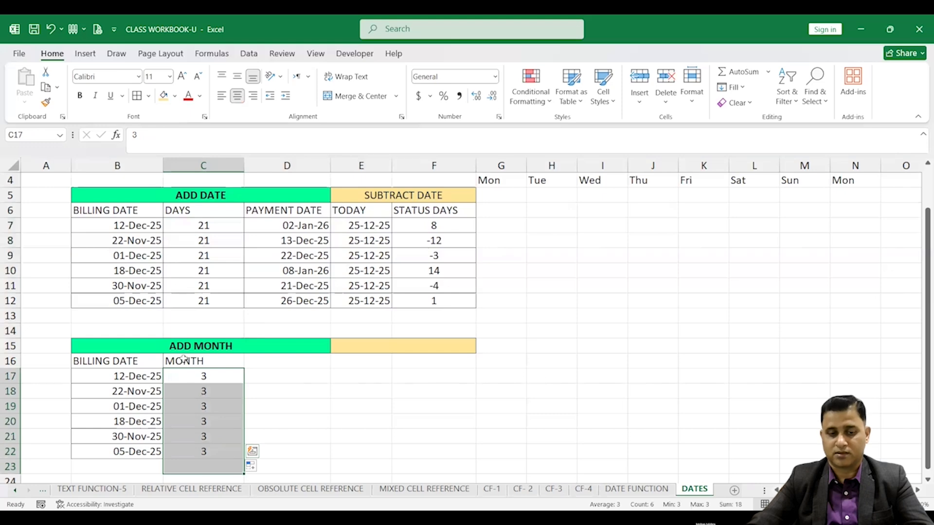
drag(141, 361, 303, 451)
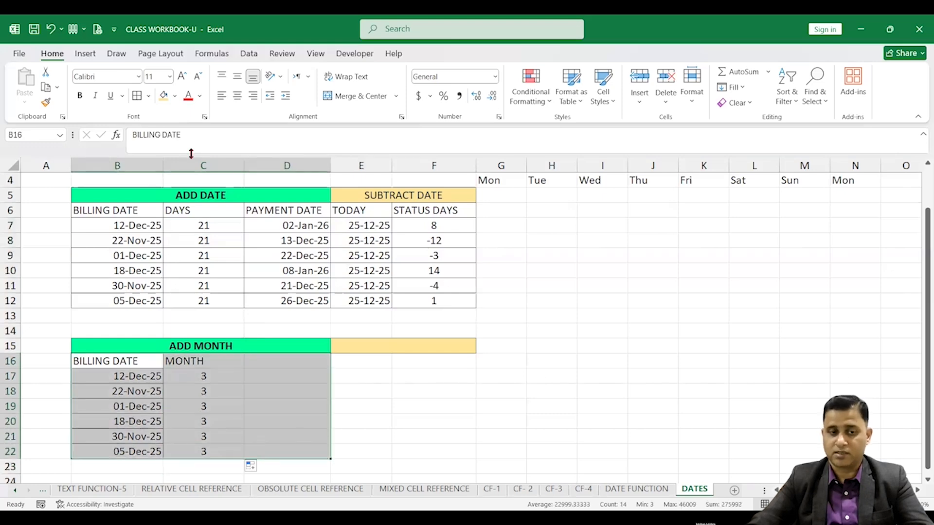
click(211, 363)
click(209, 377)
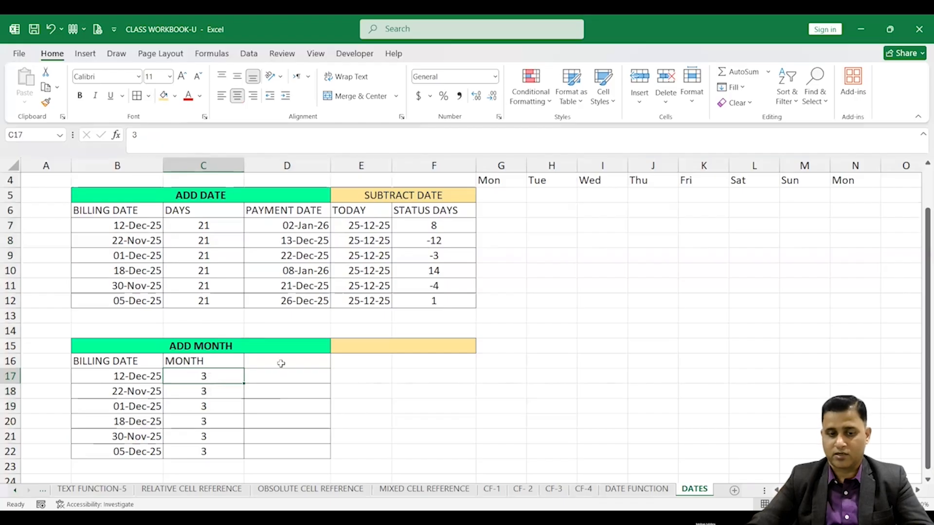
Head D16 as PAYMENT DATE by copying the header from D6
click(281, 363)
text(DATE)
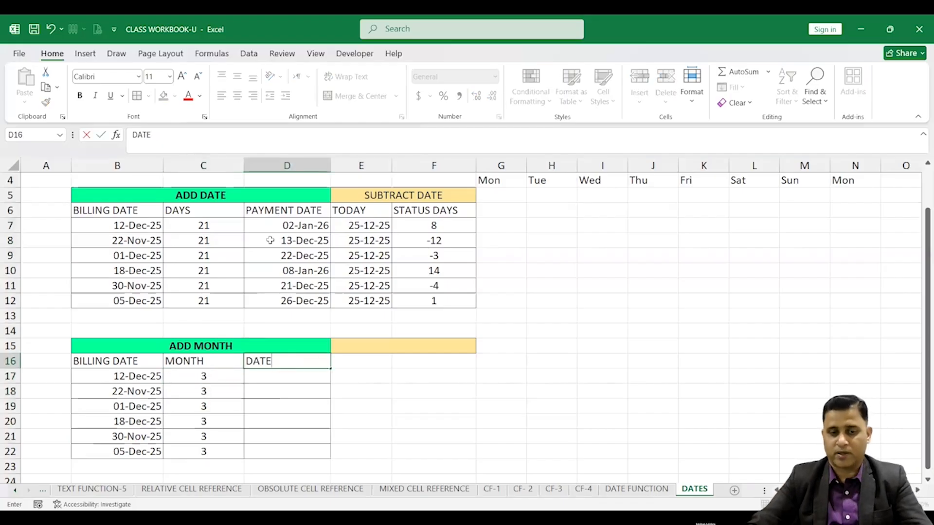
click(289, 211)
key(ctrl+c)
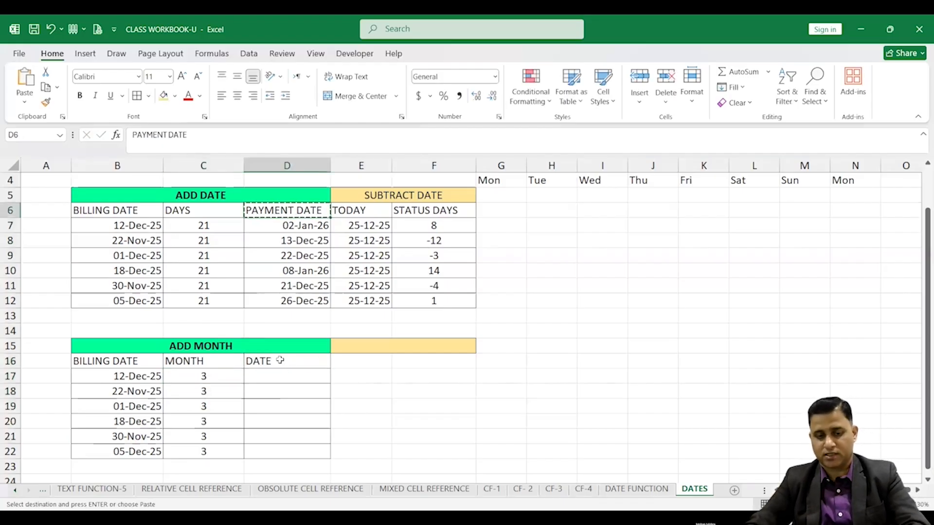
click(281, 361)
key(ctrl+v)
click(284, 376)
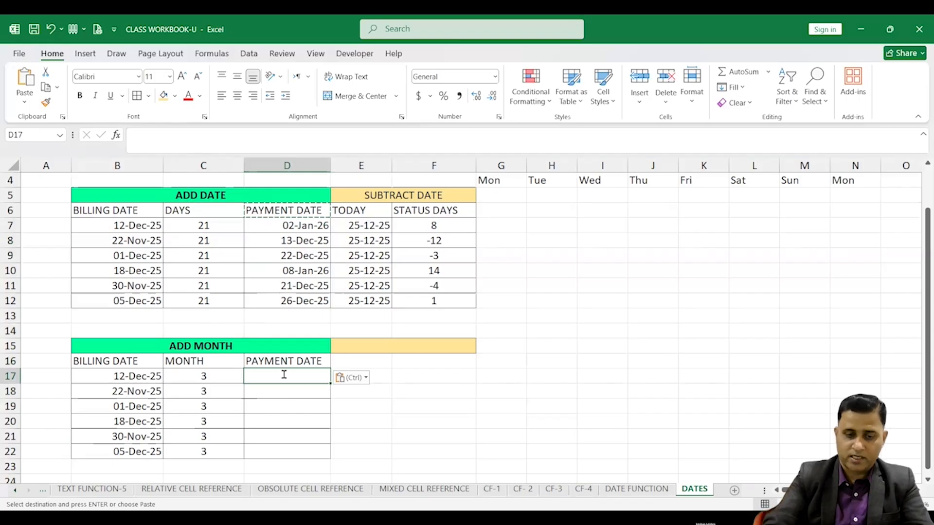
Enter =EDATE(B17,C17) in D17 to add the months to the billing date
text(=)
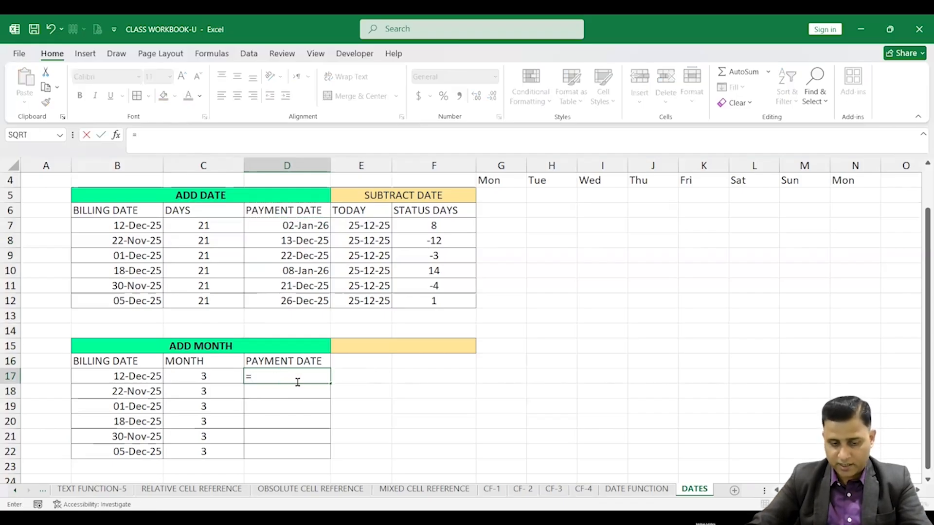
text(E)
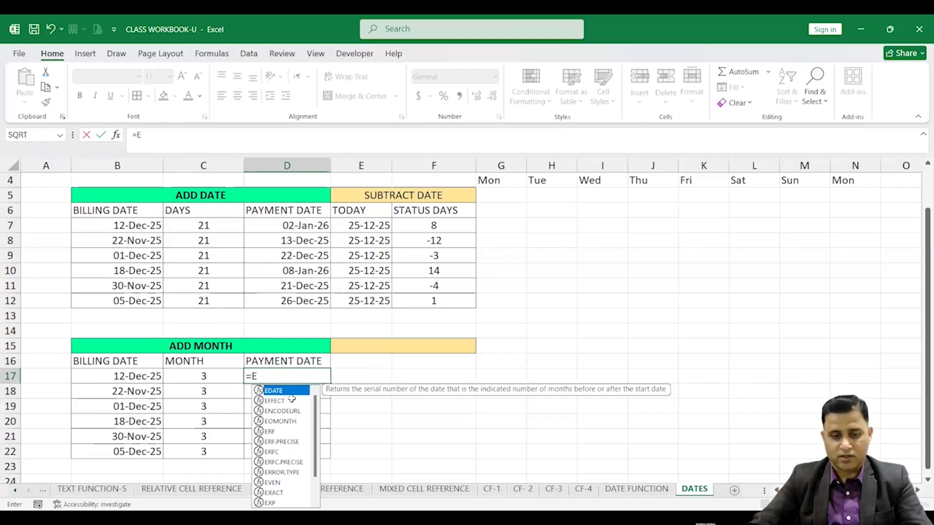
double_click(294, 392)
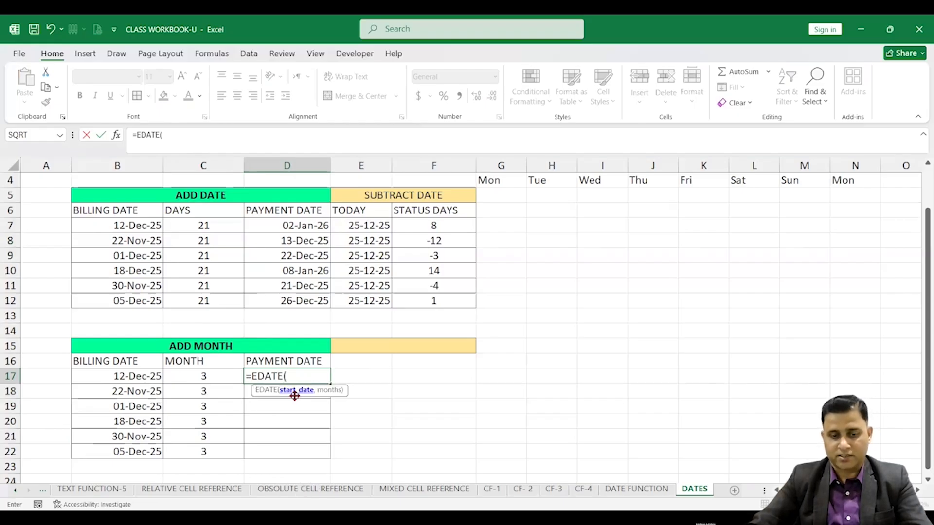
click(147, 378)
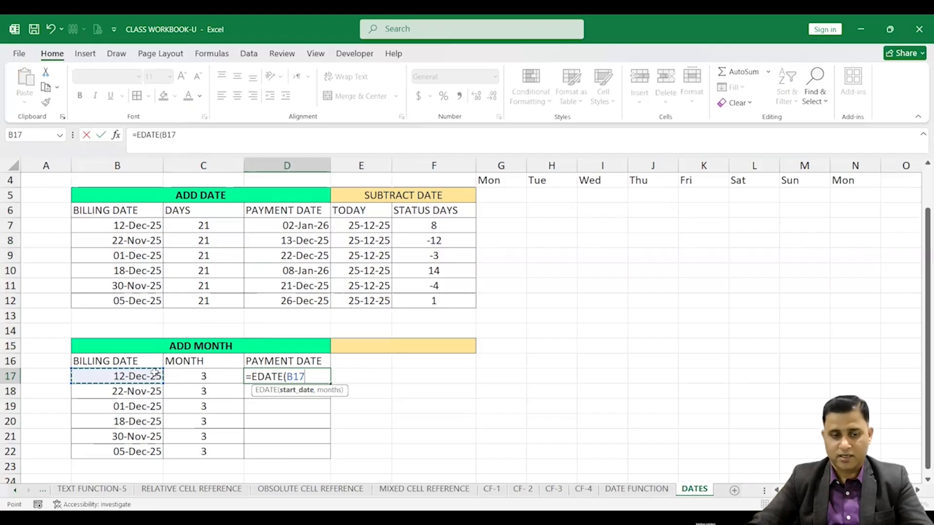
text(,)
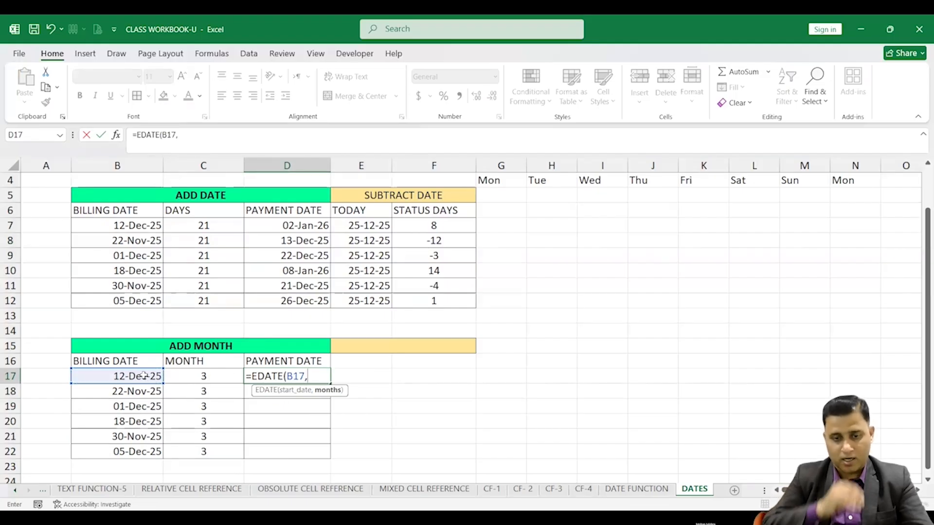
click(200, 378)
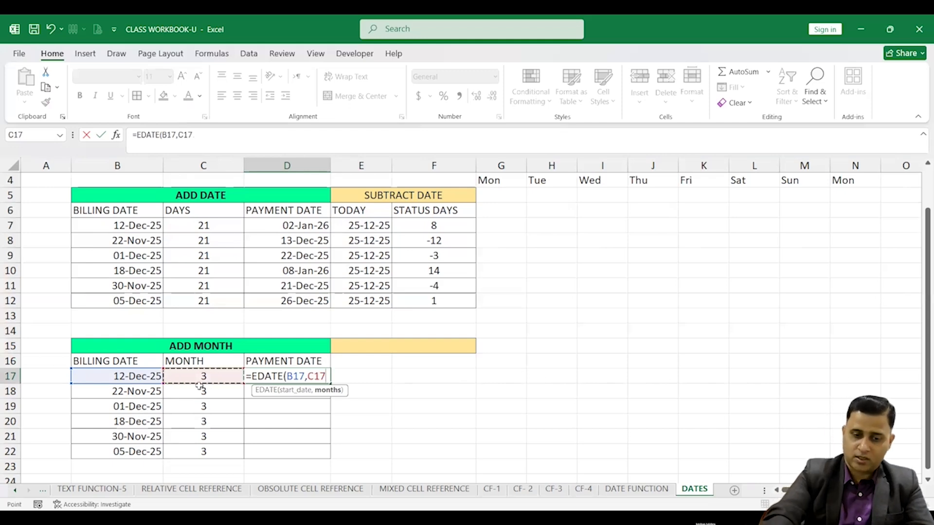
text())
key(Return)
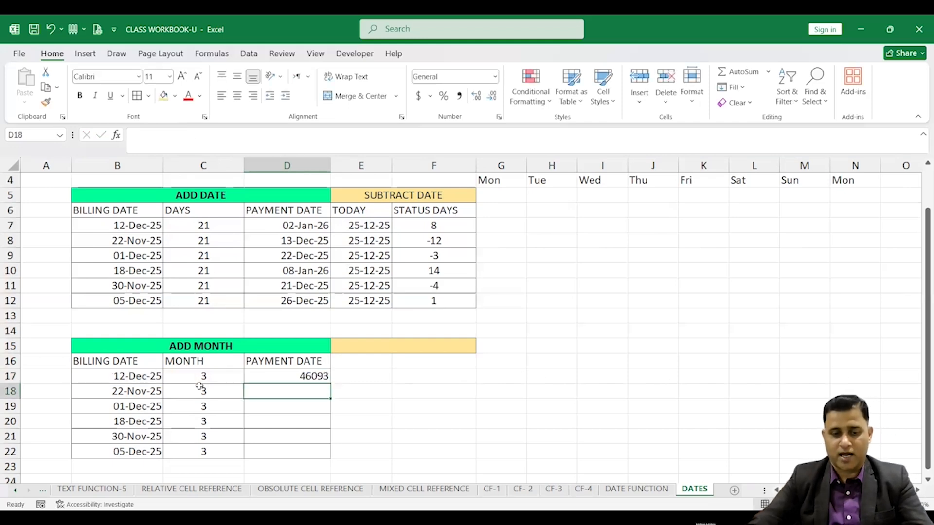
Copy the billing date's date format from B17 onto D17 with Format Painter
click(282, 372)
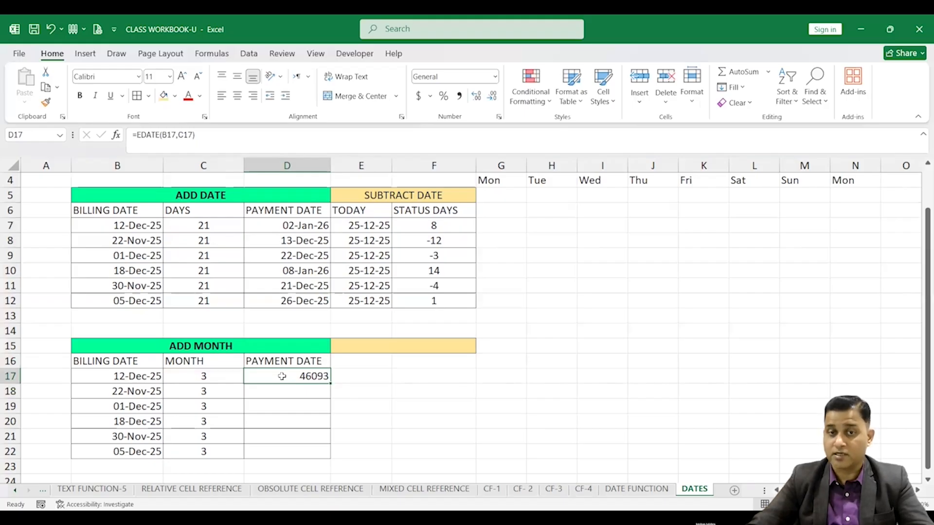
click(139, 378)
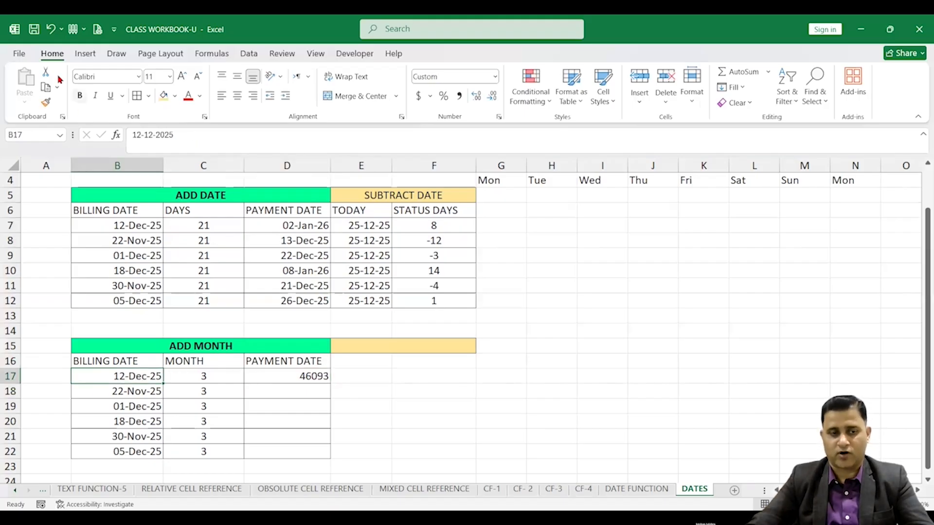
click(46, 104)
click(312, 377)
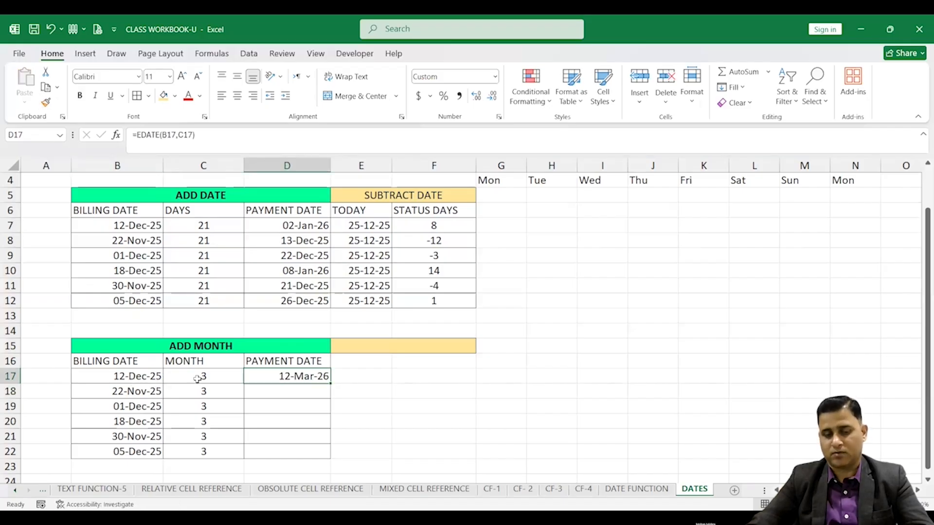
Fill the EDATE formula down from D17 to D22
double_click(331, 383)
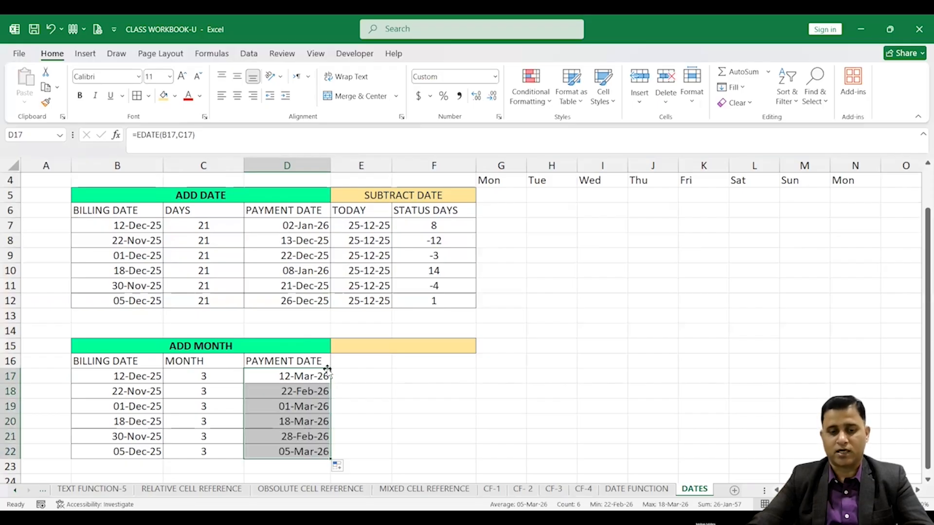
Copy the formula text EDATE(B17,C17) from D17 and paste it into F17 as a note
click(304, 379)
drag(202, 135, 136, 137)
key(ctrl+c)
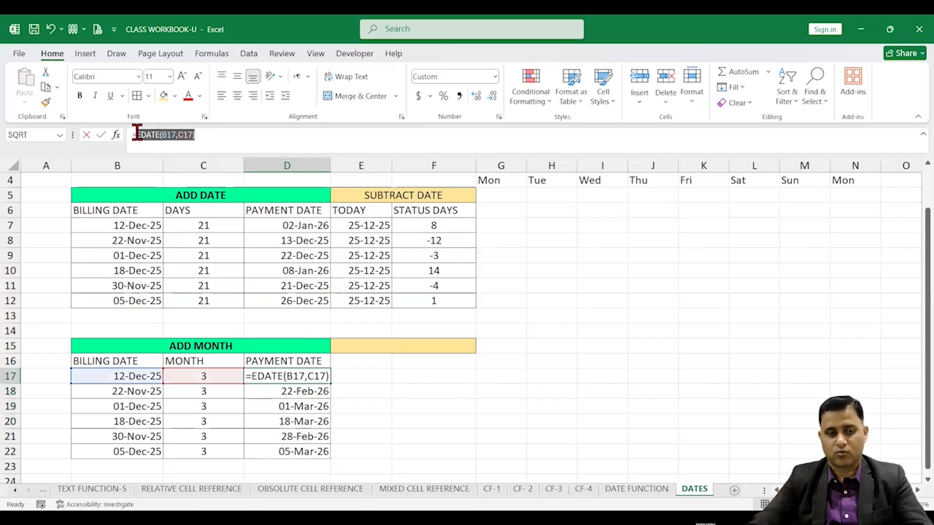
key(Return)
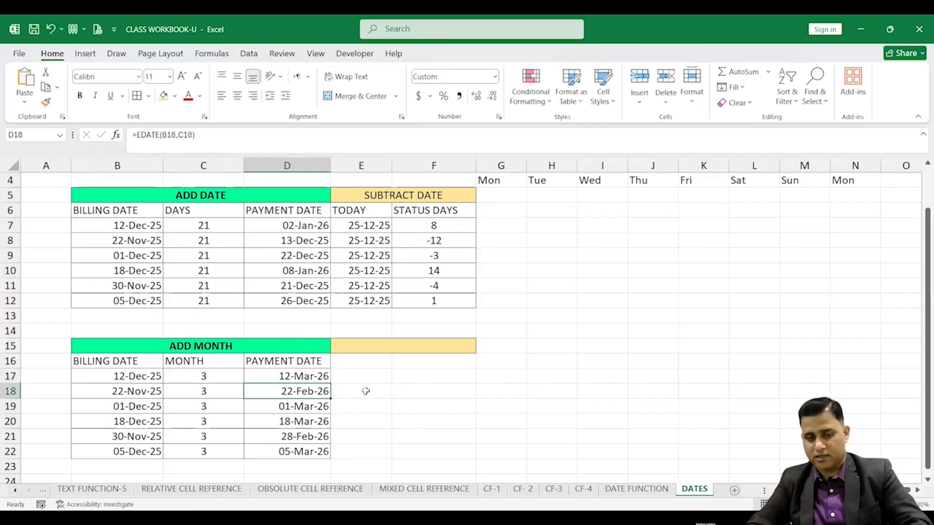
click(404, 375)
key(ctrl+v)
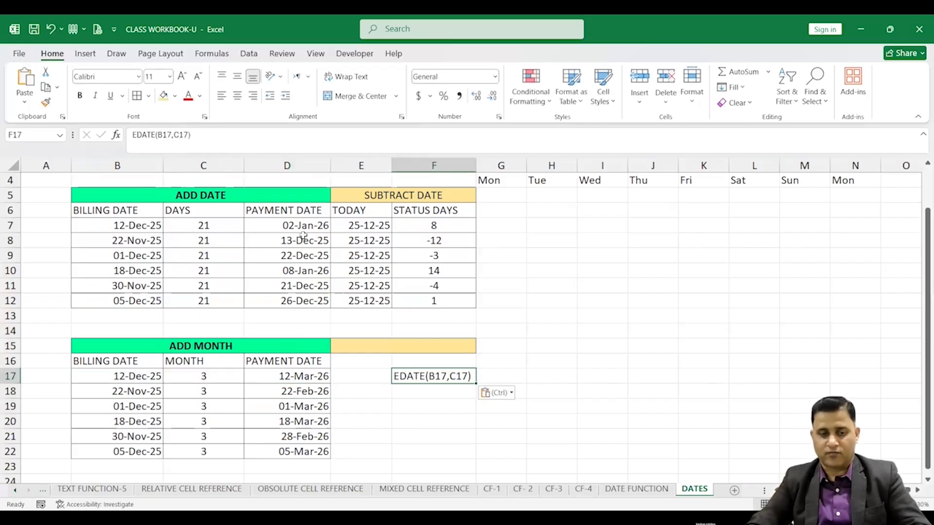
Inspect the EDATE formula in D17 and its cell references
click(287, 225)
click(425, 412)
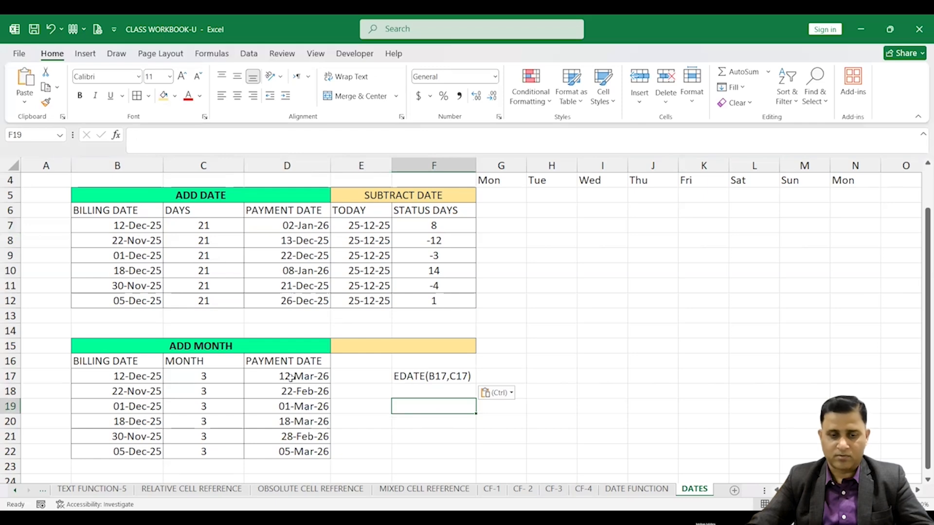
click(317, 378)
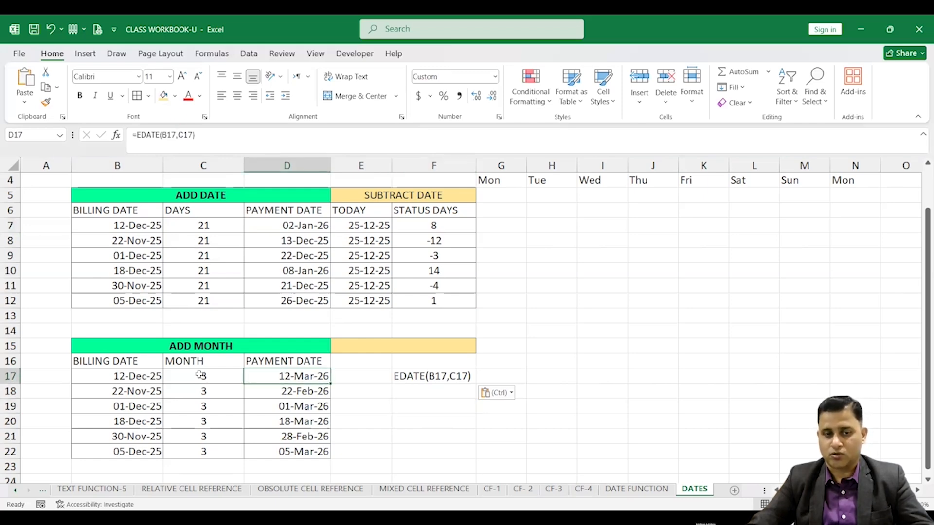
click(178, 135)
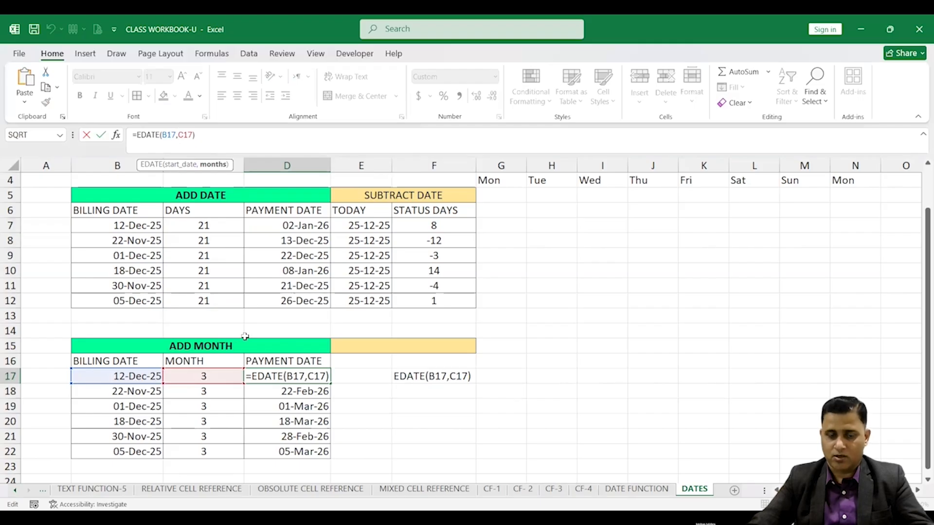
scroll(315, 307, down, 2)
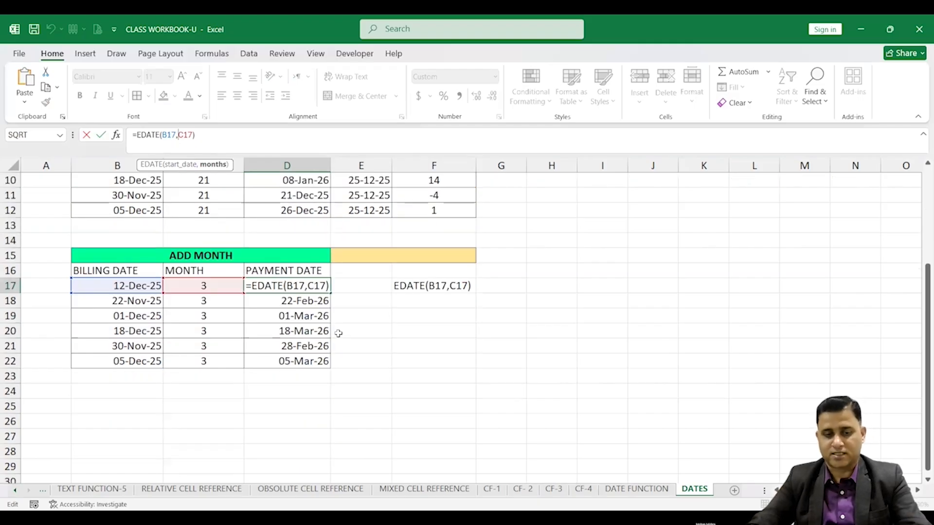
key(ctrl+Return)
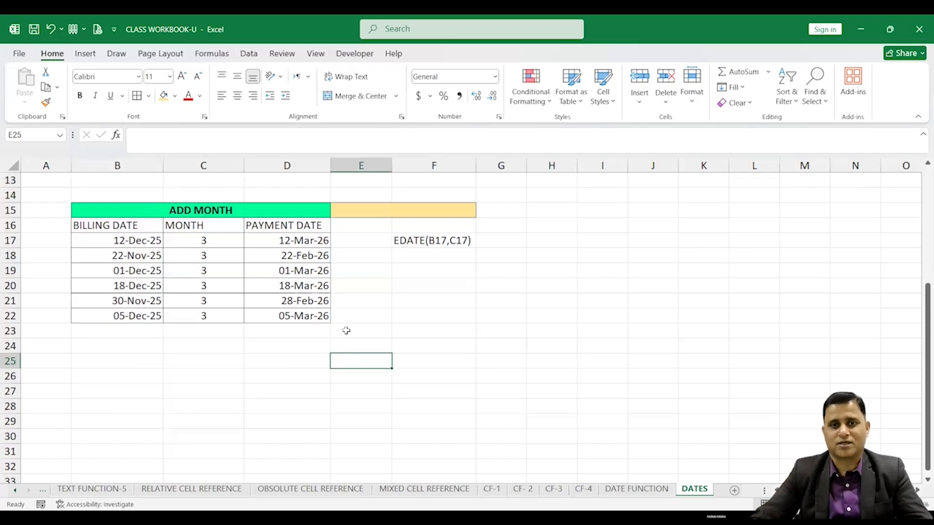
scroll(342, 328, down, 1)
scroll(202, 299, up, 3)
scroll(219, 367, down, 4)
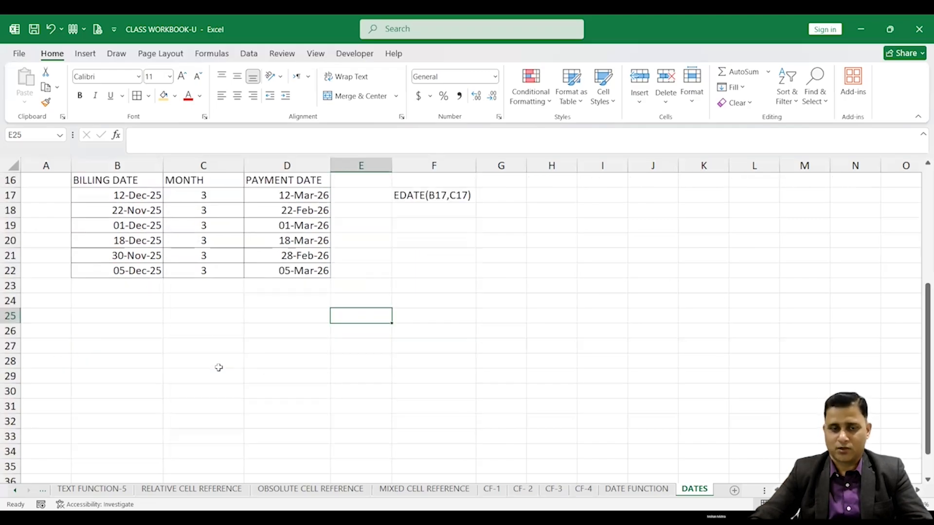
Enter the labels DATEVALUE in B26 and EOMONTH in B27
click(111, 331)
text(DATEVL)
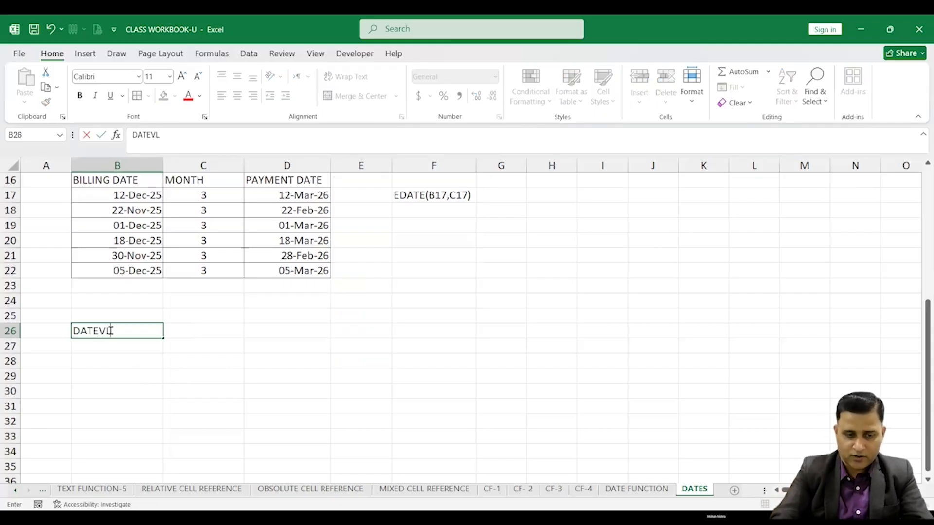
text(VAL)
key(BackSpace)
text(ALUE)
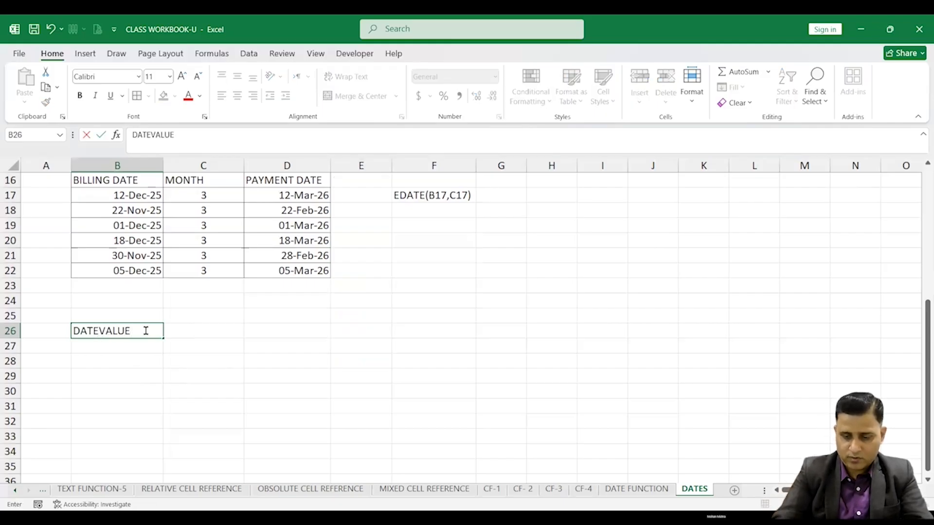
key(Return)
text(EO)
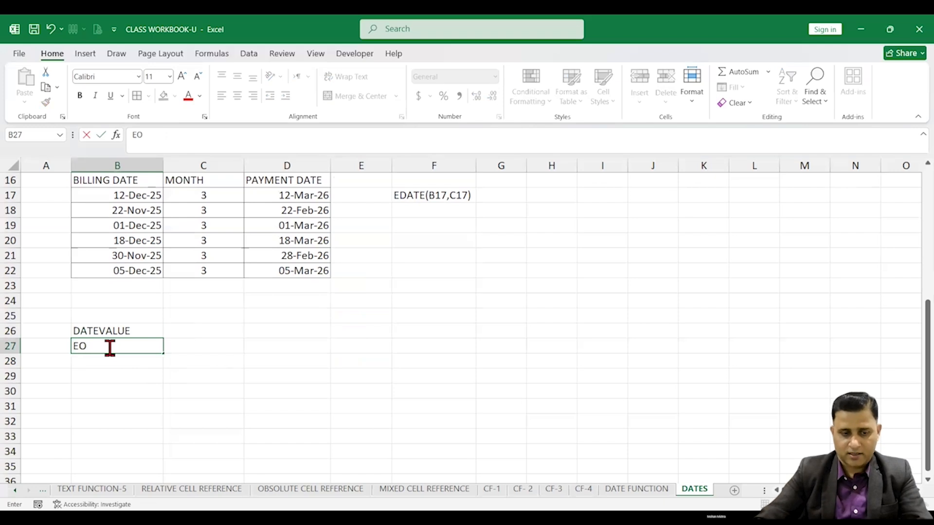
text(MONTH)
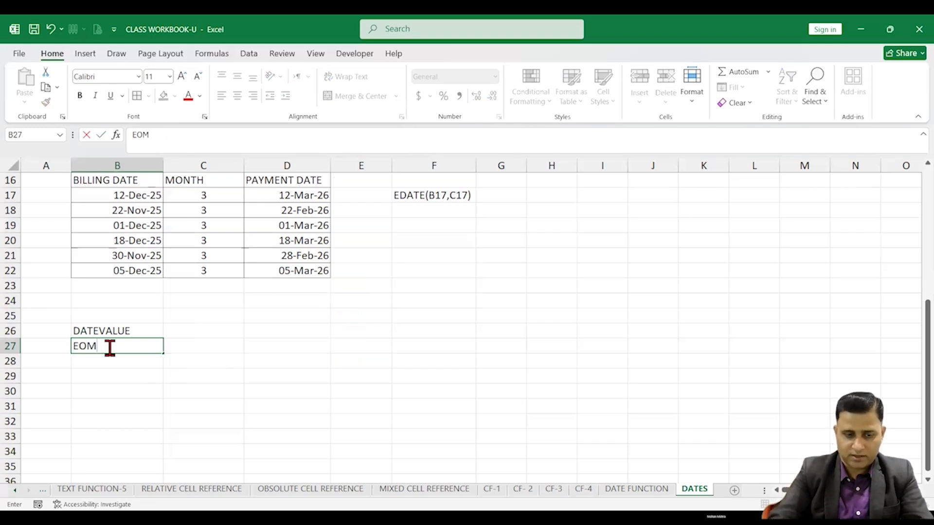
click(187, 358)
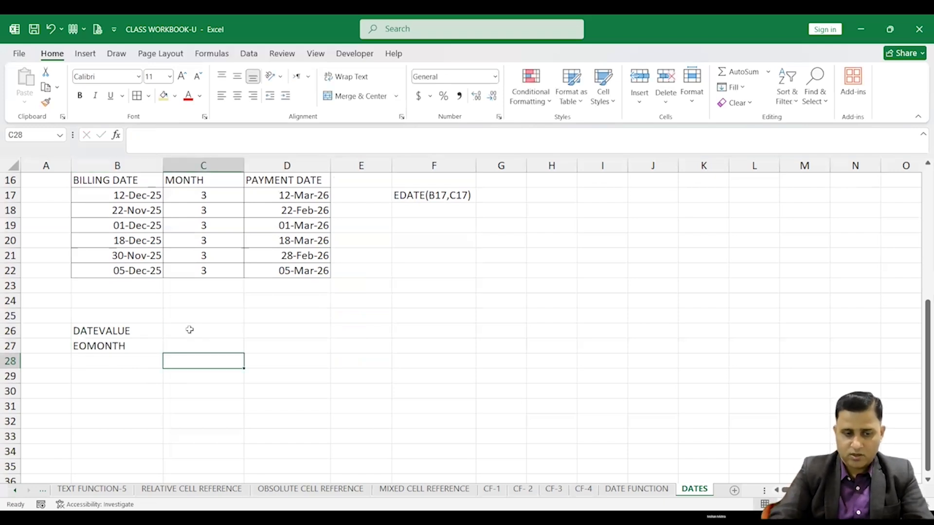
Describe DATEVALUE by entering DATE OF A MONTH in C26
click(189, 329)
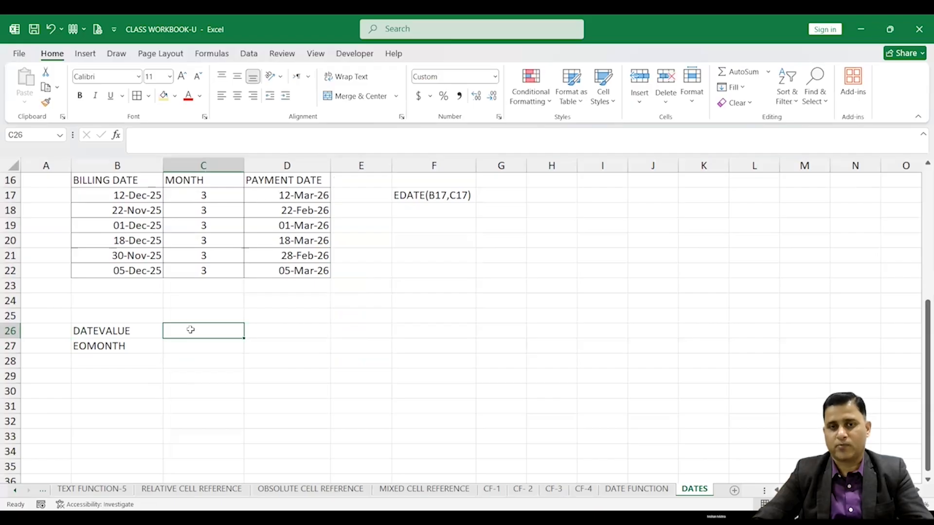
text(DATE)
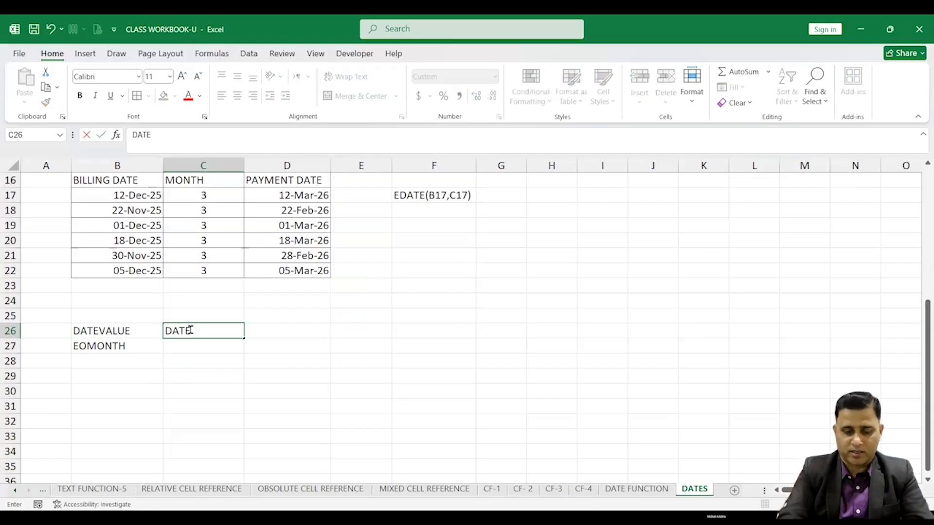
text( OF A MONTH)
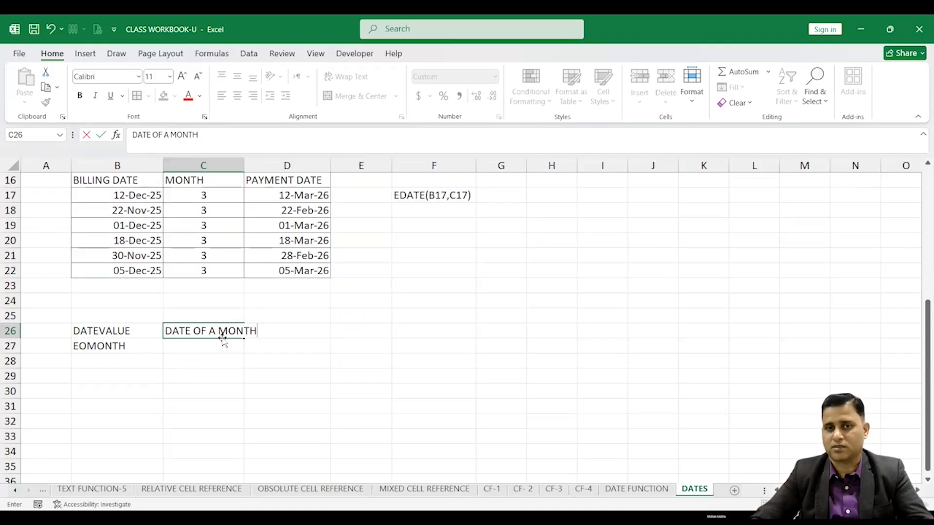
click(137, 330)
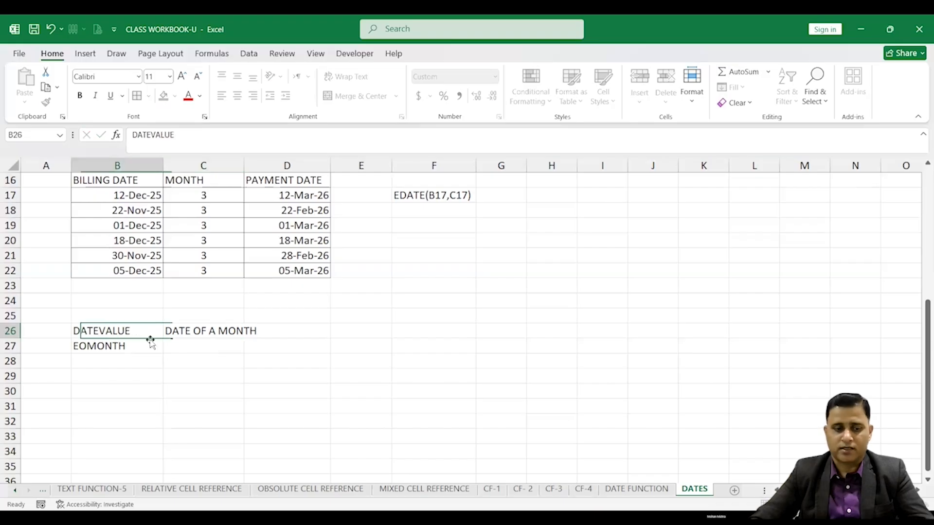
Describe EOMONTH by entering CALCULATE THE LAST DATE OF THE MONTH in C27
click(187, 348)
text(CAL)
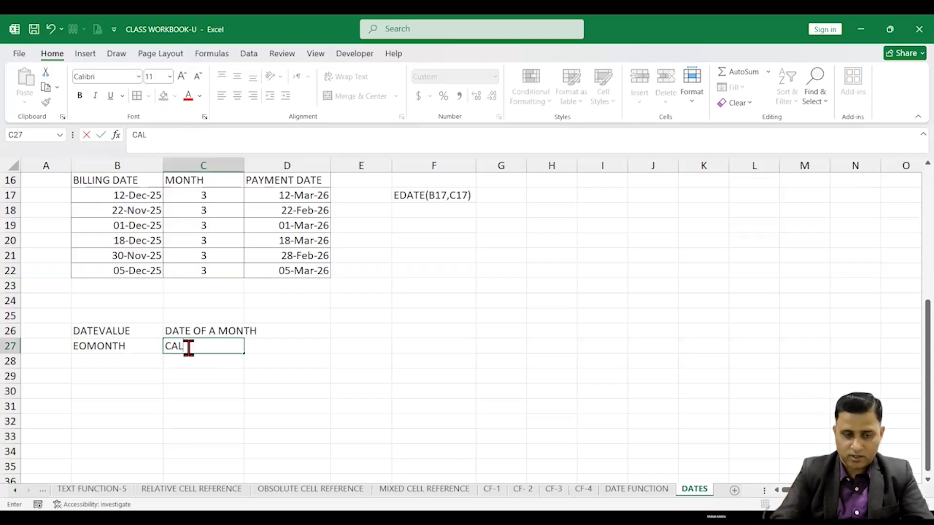
text(CULATE THAT)
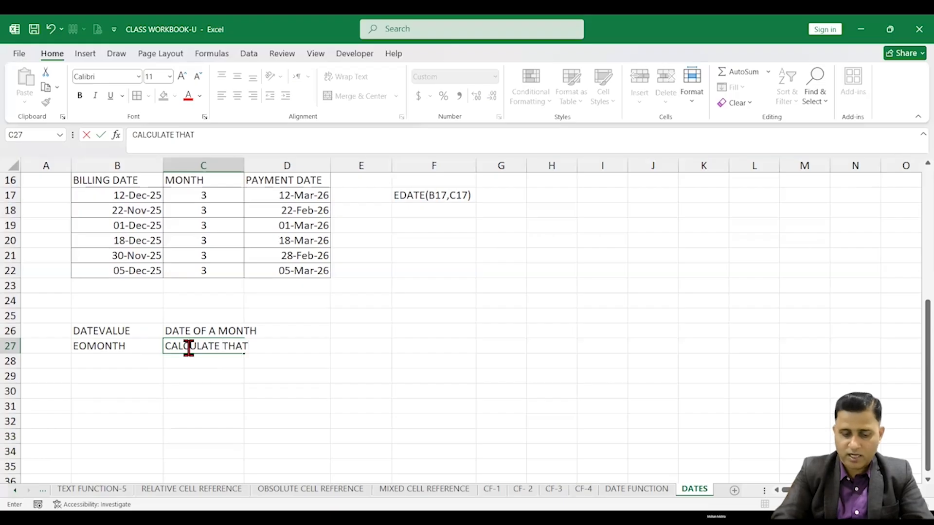
key(BackSpace)
key(BackSpace)
text(E)
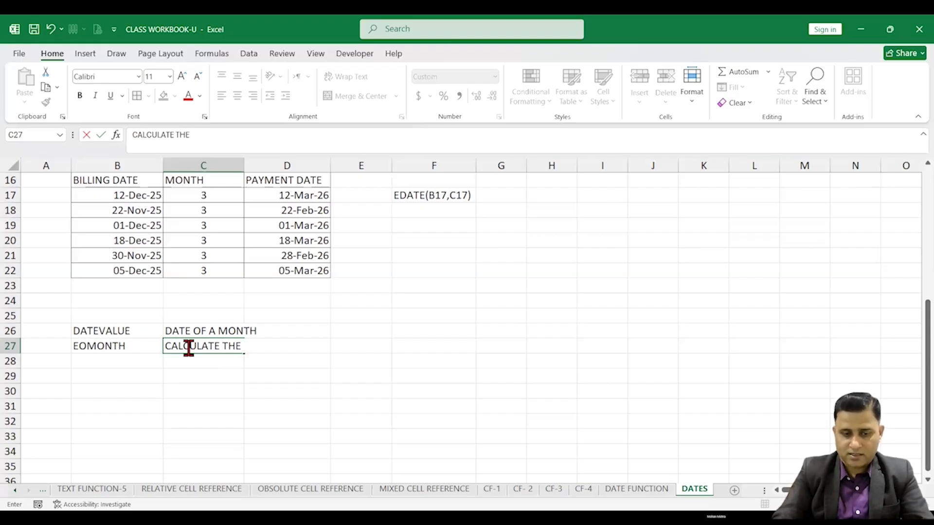
text( LAST DATE)
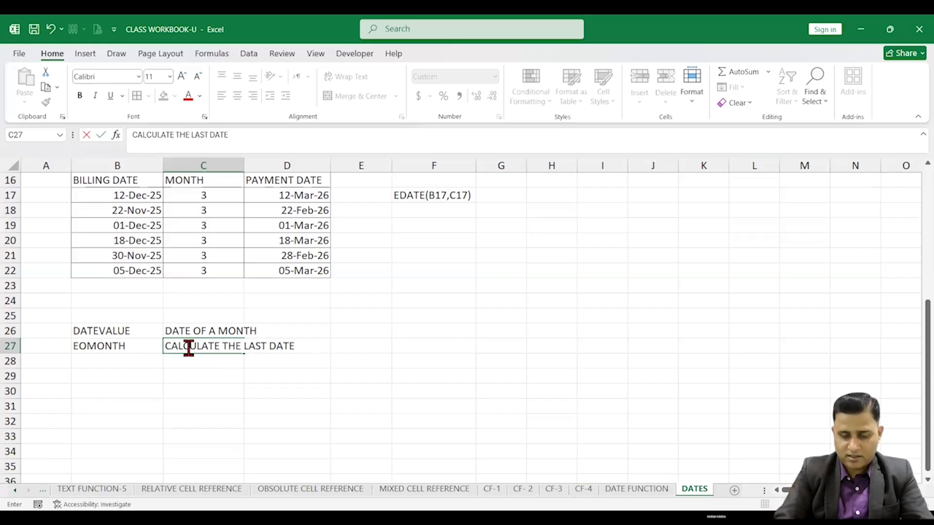
text( OF THE M)
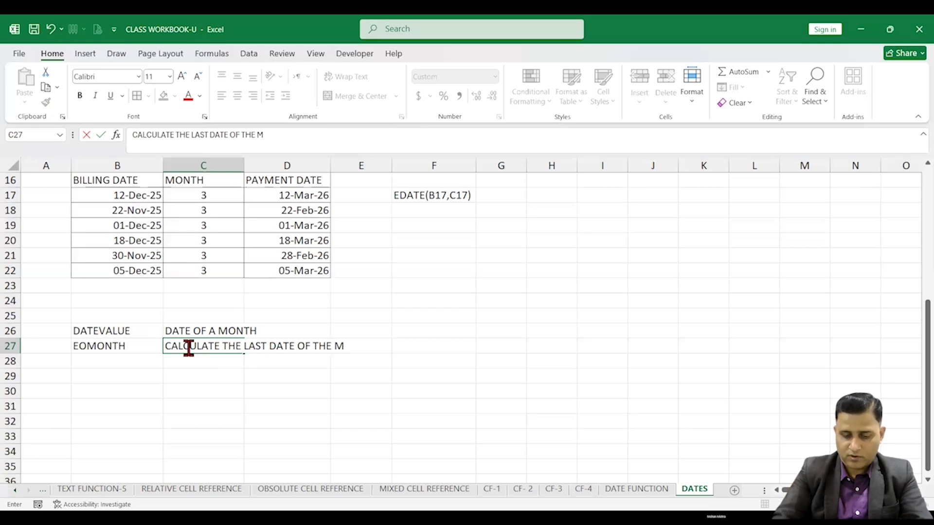
text(ONTH)
click(204, 403)
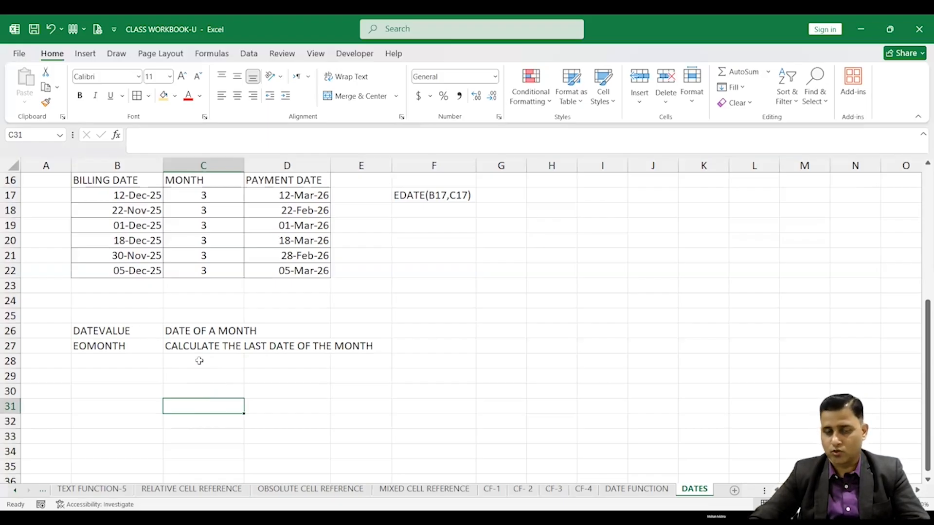
Copy the date and weekday block F2:N4 and paste it starting at D30
scroll(417, 367, up, 5)
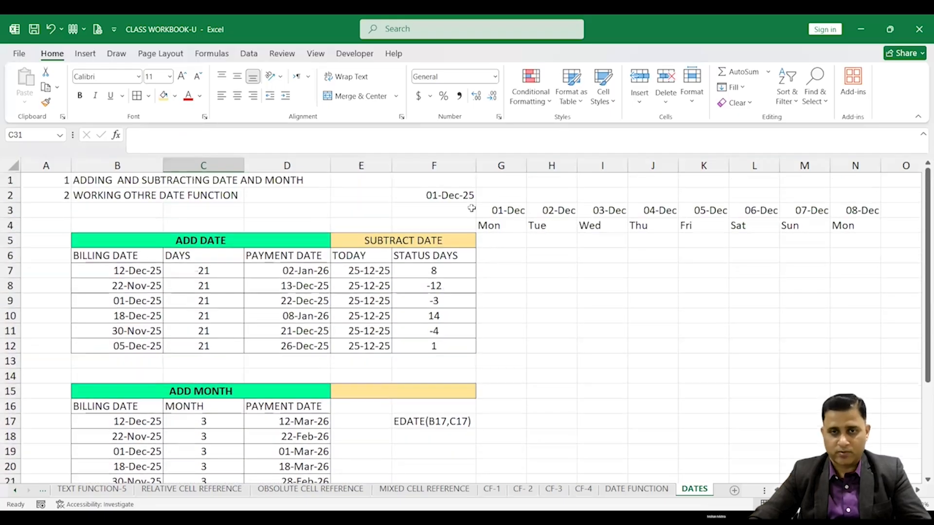
drag(433, 195, 861, 219)
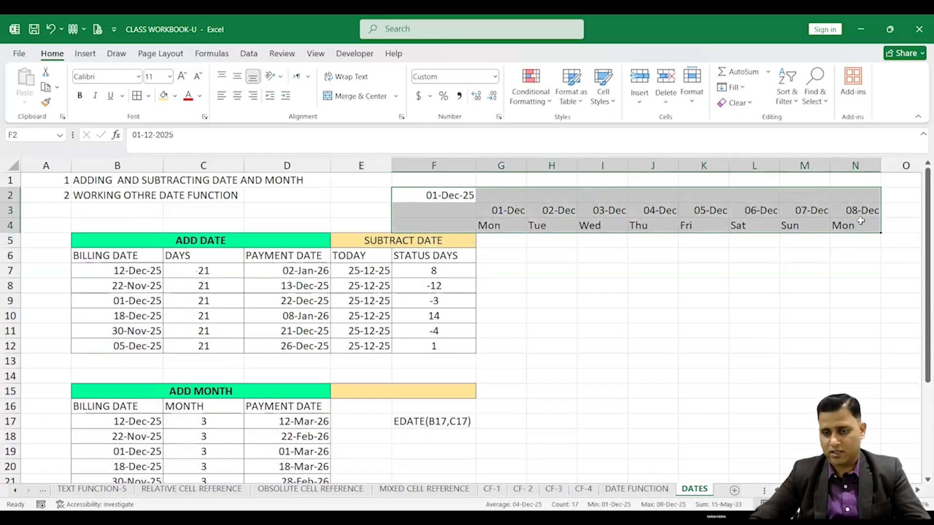
key(ctrl+c)
scroll(339, 383, down, 7)
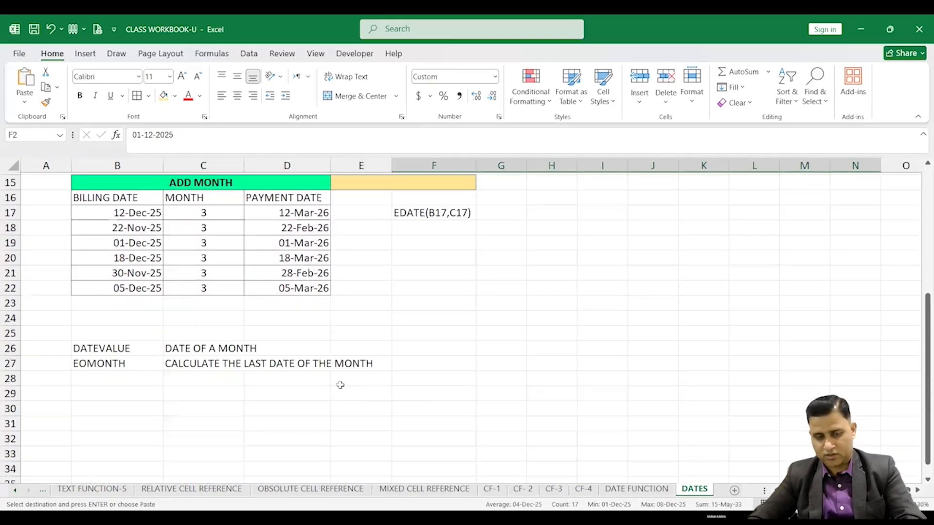
click(294, 300)
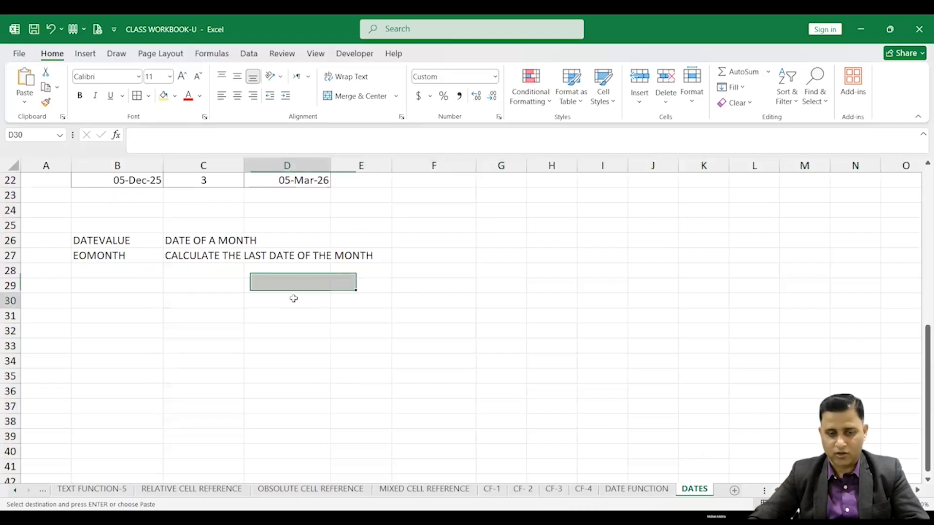
key(ctrl+v)
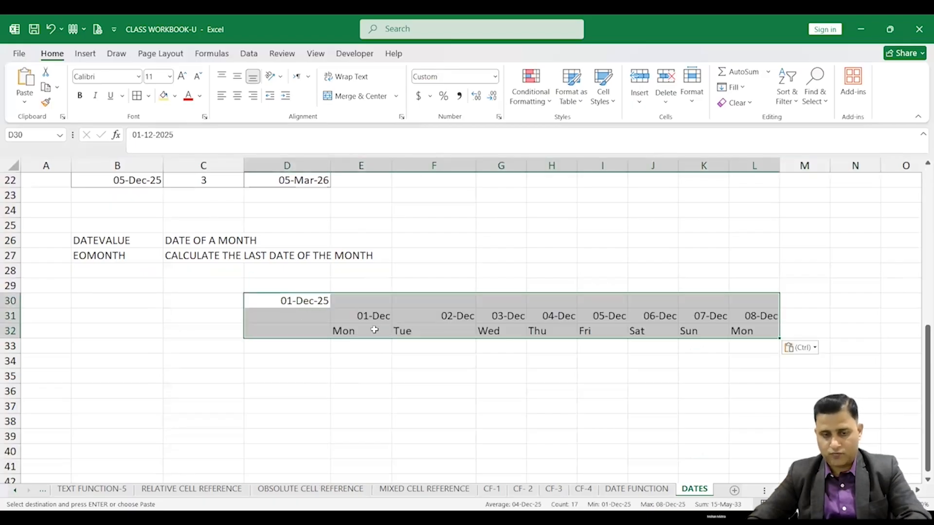
Copy the DATEVALUE and EOMONTH labels from B26:B27 into B30:B31
click(323, 303)
drag(122, 246, 125, 263)
key(ctrl+c)
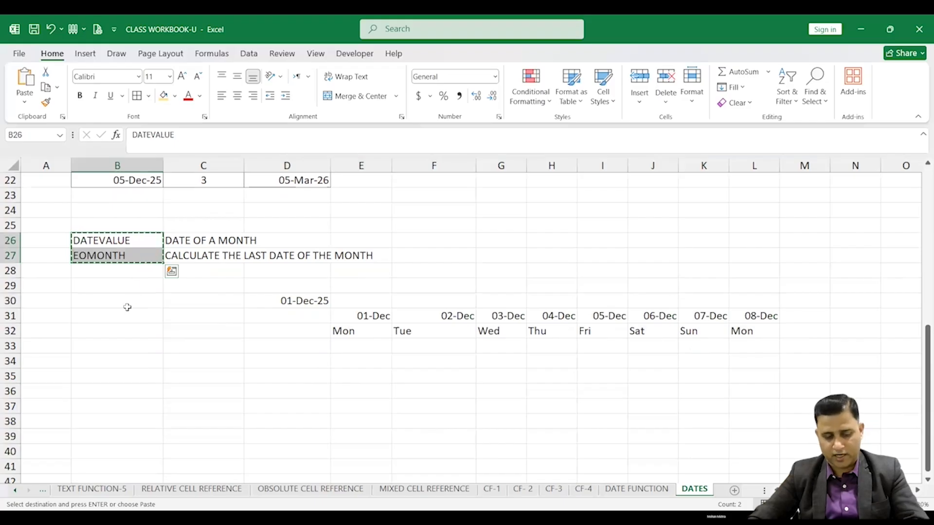
click(125, 302)
key(ctrl+v)
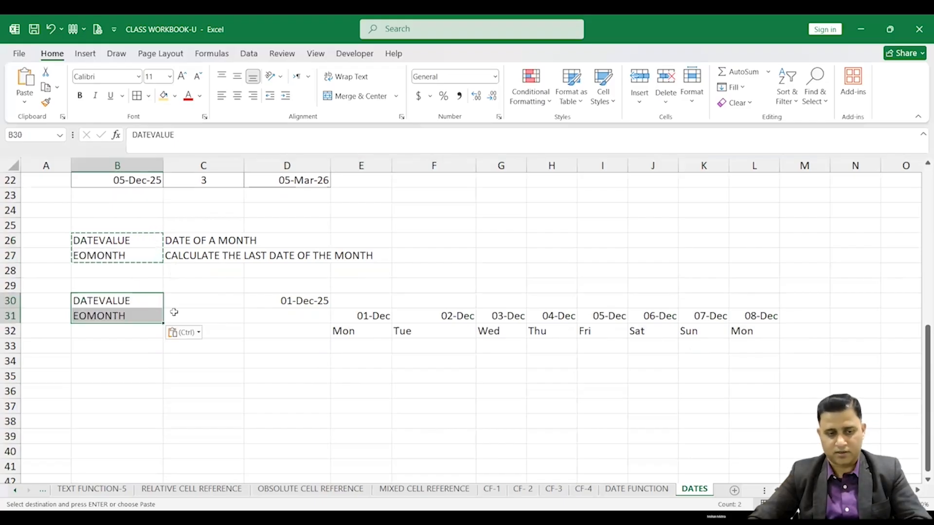
Enter JANUARY in C29
click(207, 290)
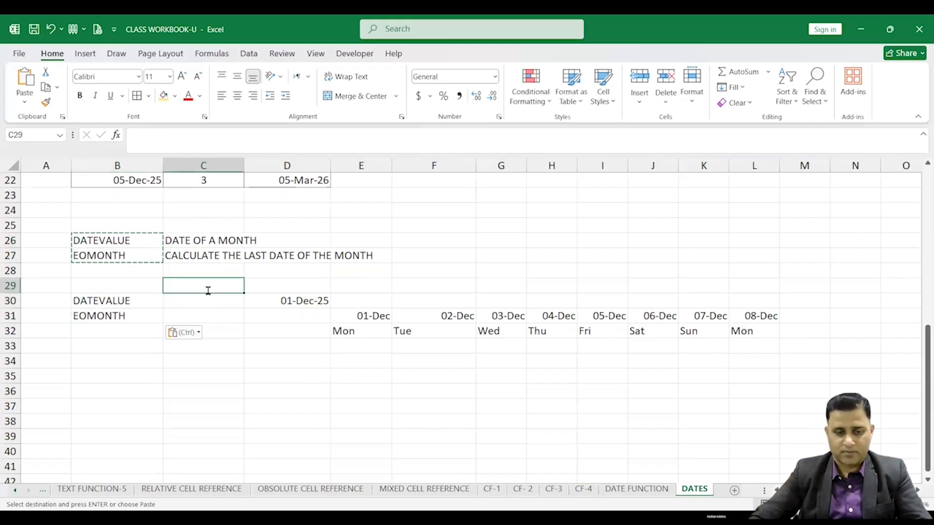
text(JANUARY)
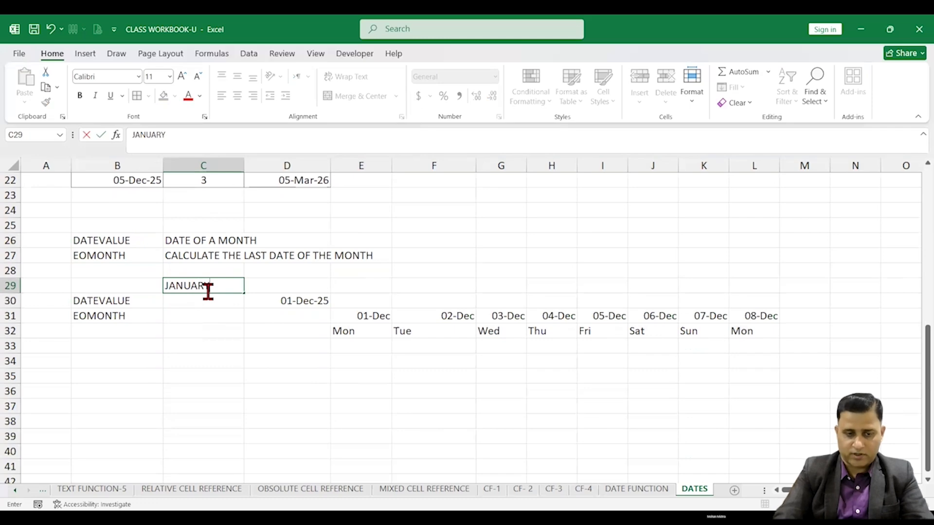
key(Return)
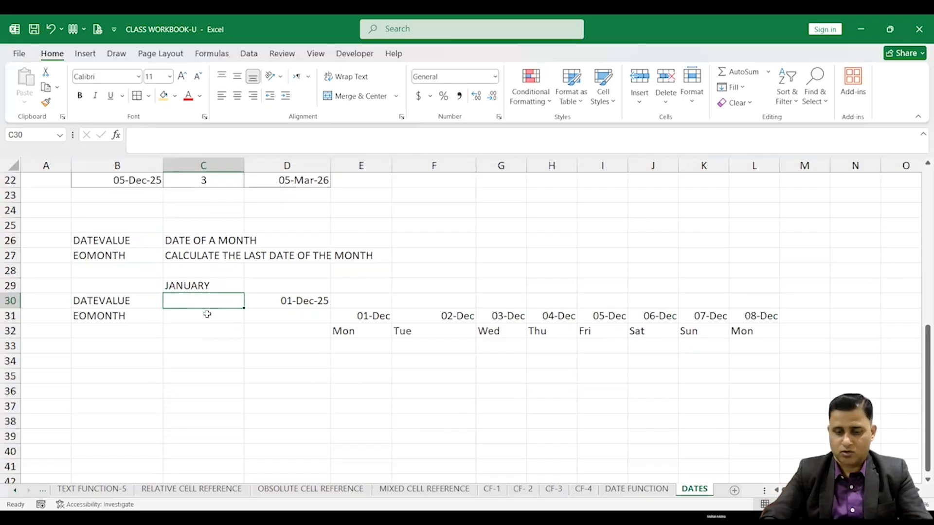
Enter =DATEVALUE("1"&C29) in C30 to build the first date of the month named in C29
text(=)
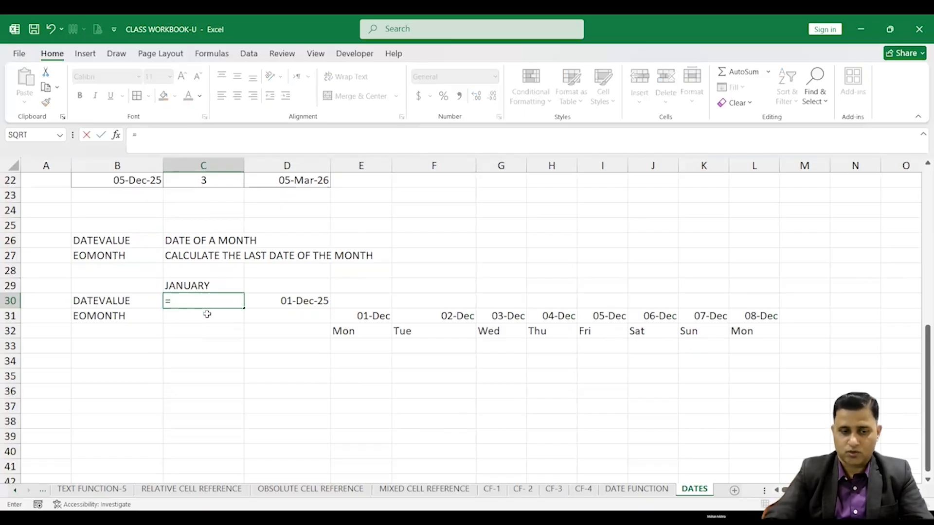
text(DATE)
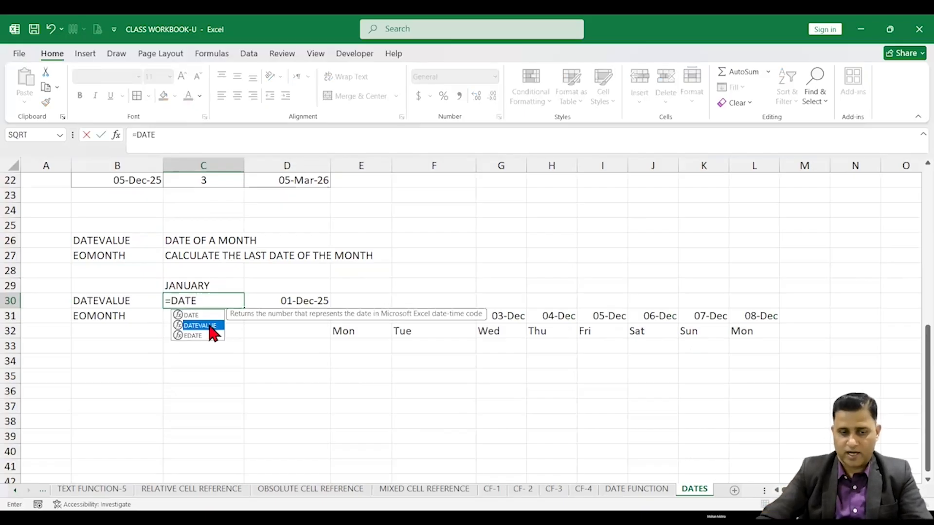
double_click(210, 325)
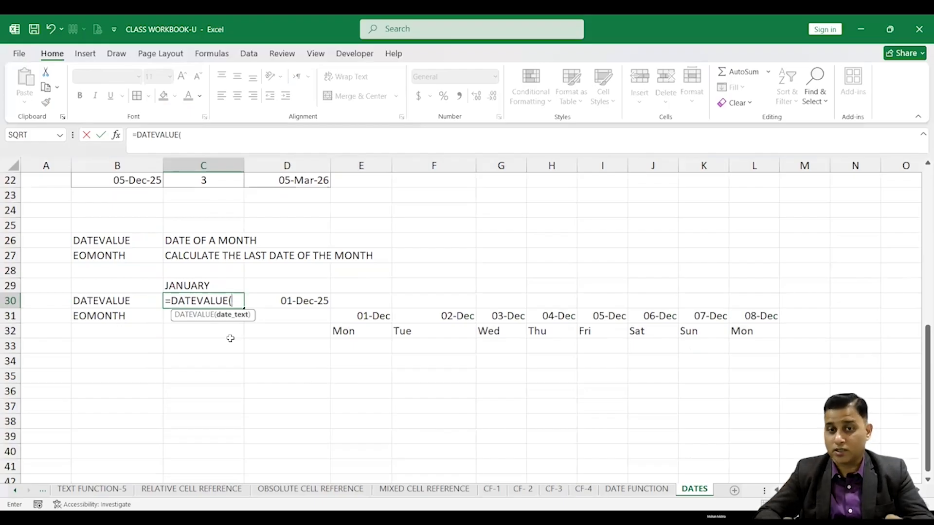
text(")
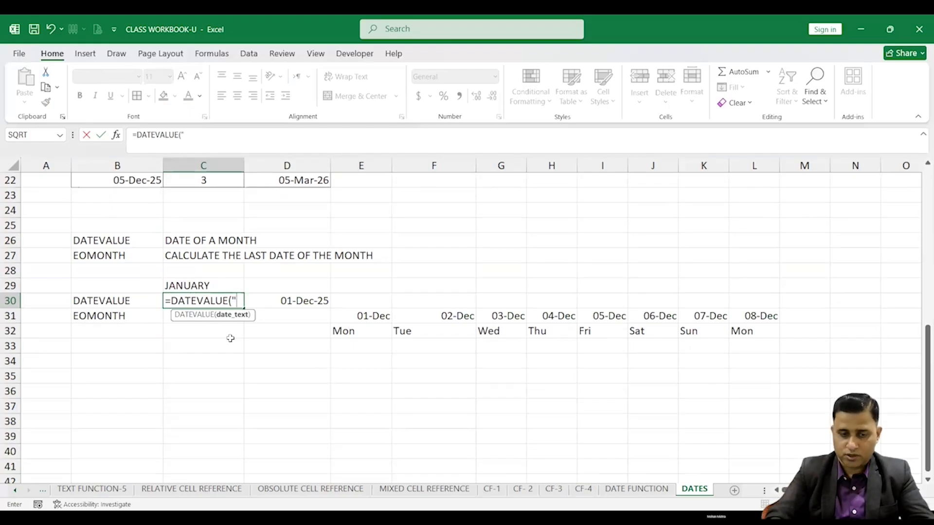
text(1"&)
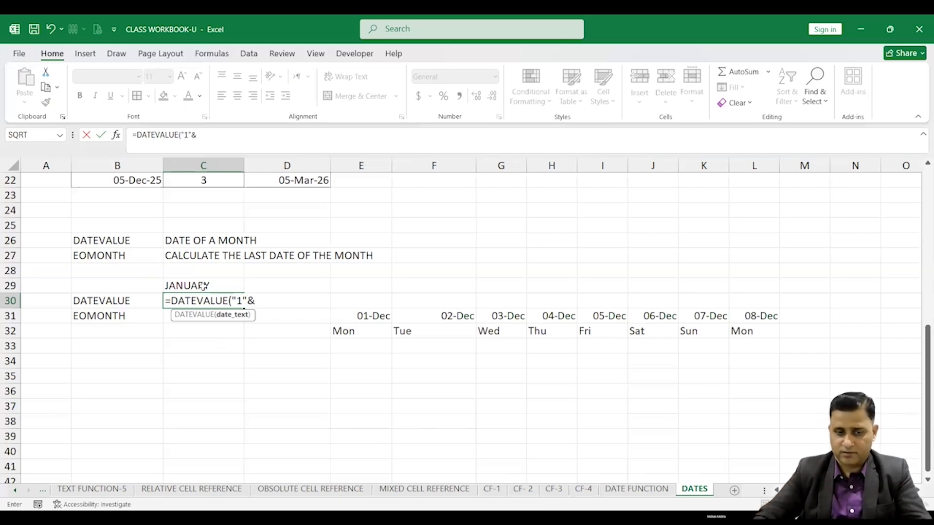
click(203, 286)
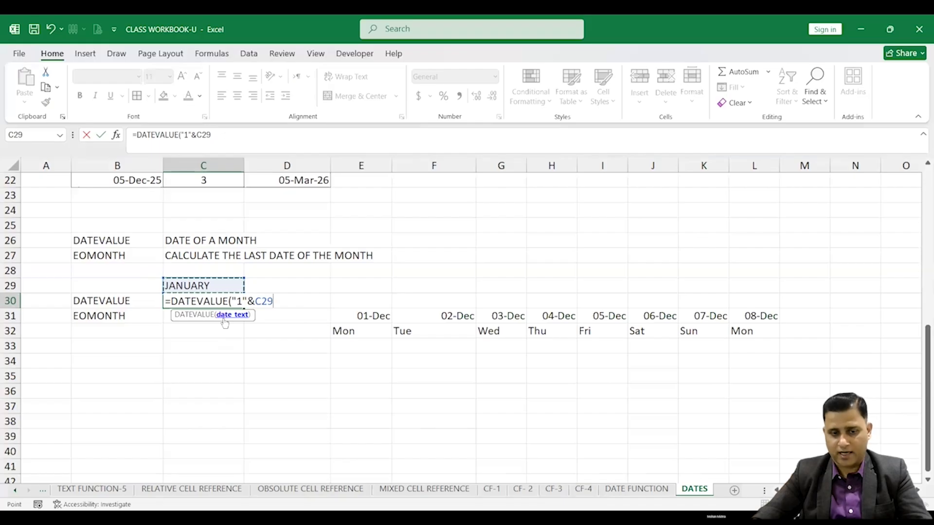
text())
key(Return)
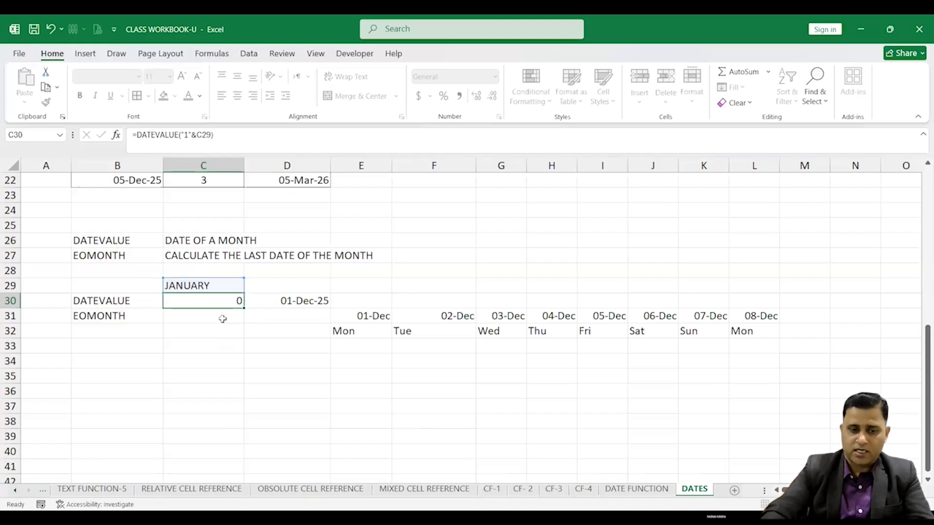
Apply D30's date format to C30 with Format Painter
click(222, 299)
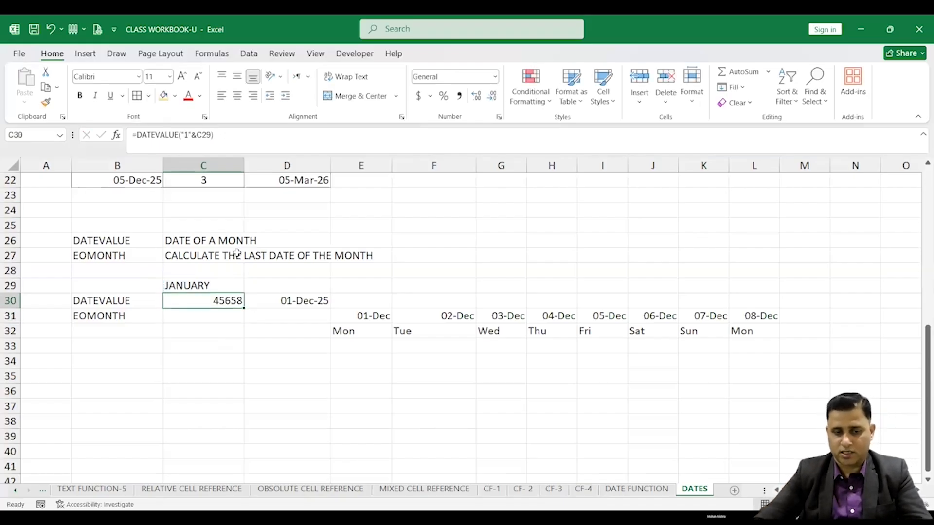
click(307, 299)
click(47, 102)
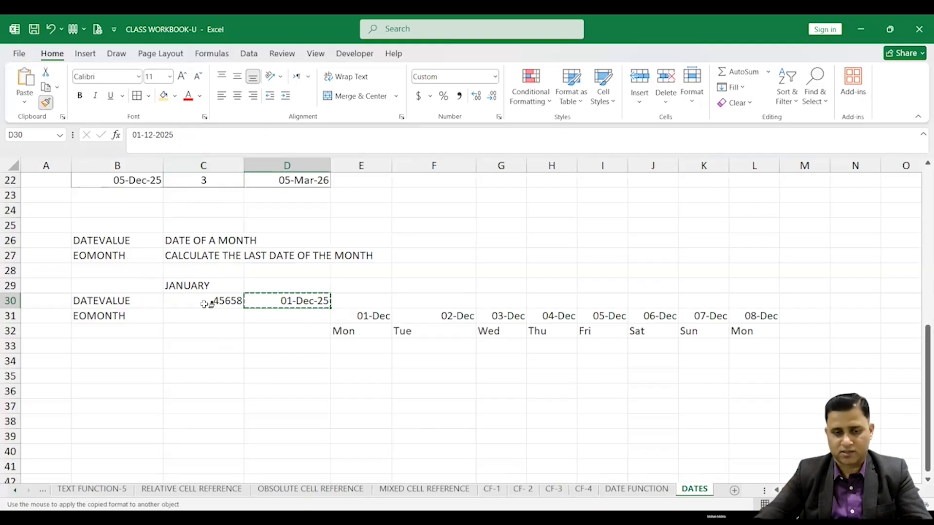
click(204, 301)
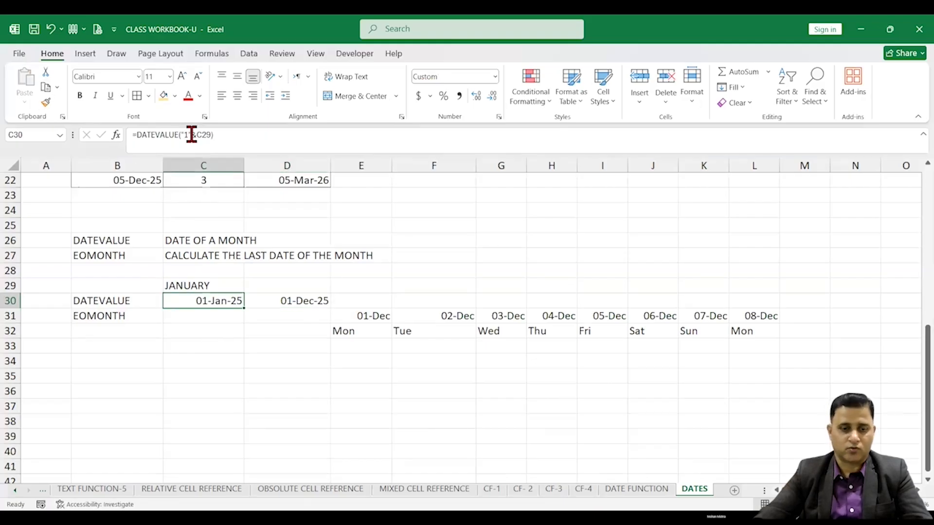
double_click(213, 299)
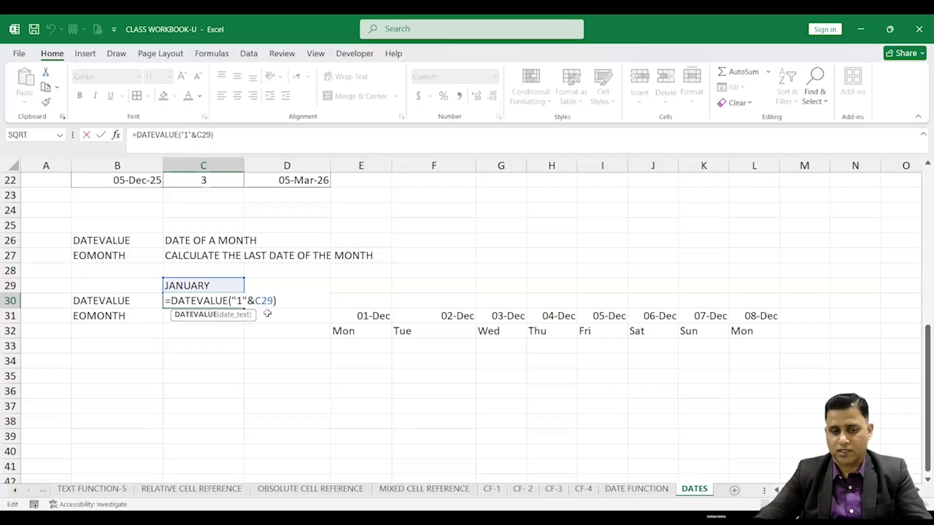
Enter =EOMONTH(C30,0) in C31 to get the last date of that month
click(211, 321)
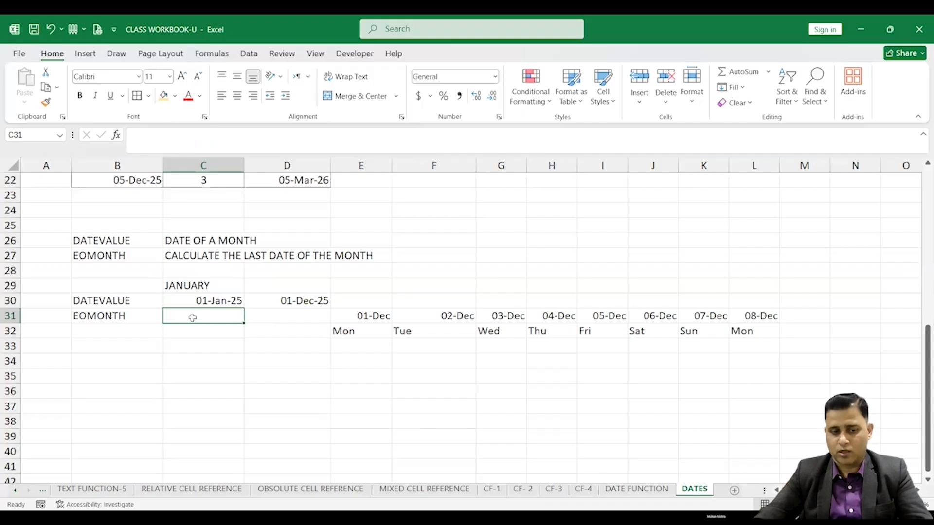
text(=)
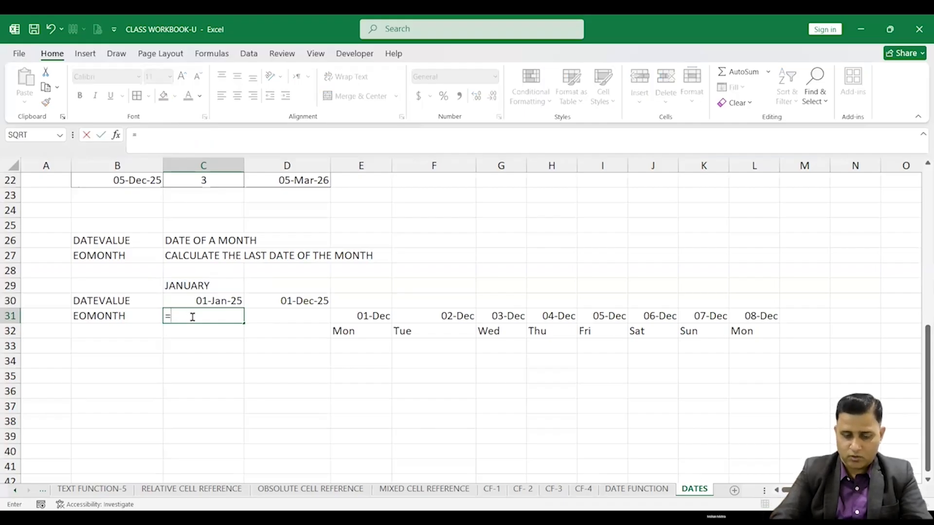
text(EOM)
key(Tab)
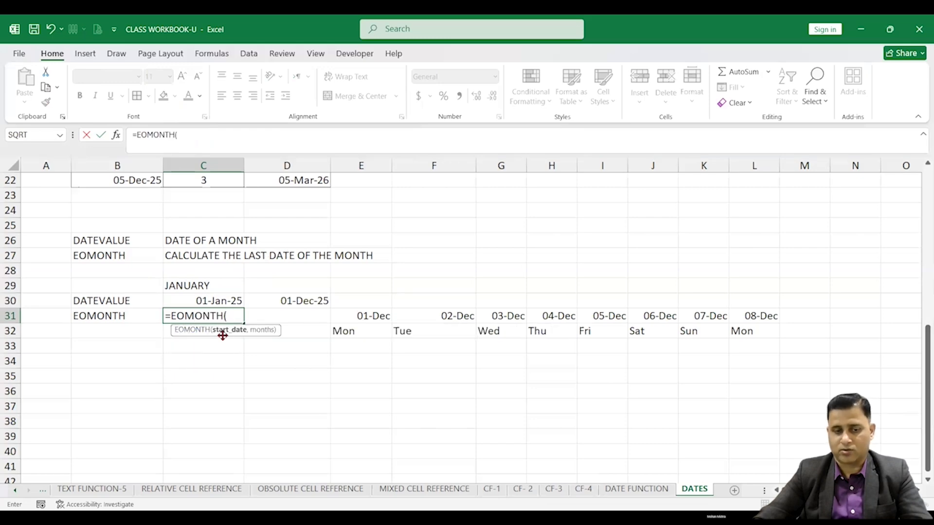
click(211, 301)
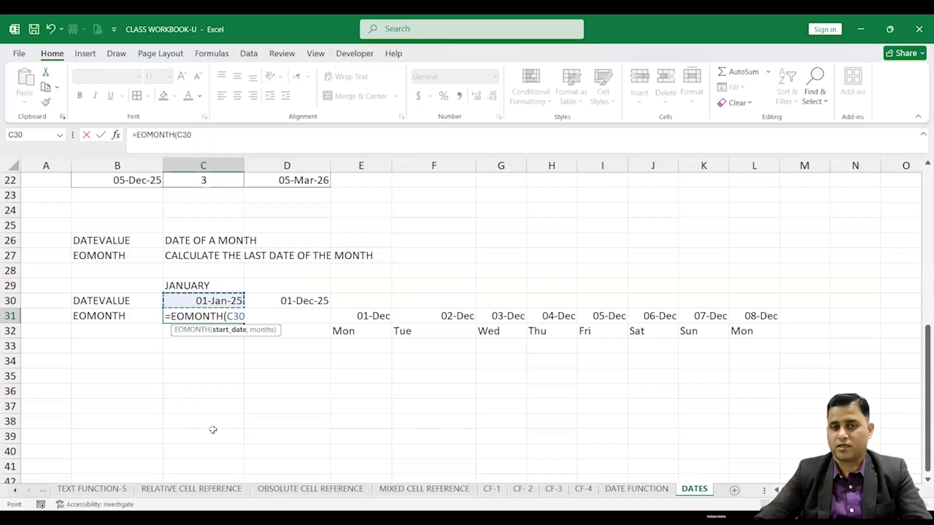
text(,2)
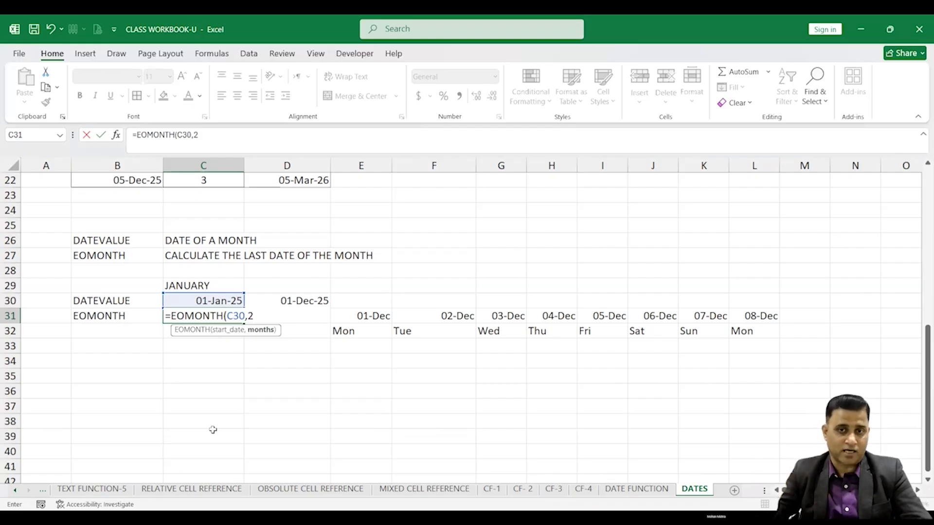
key(BackSpace)
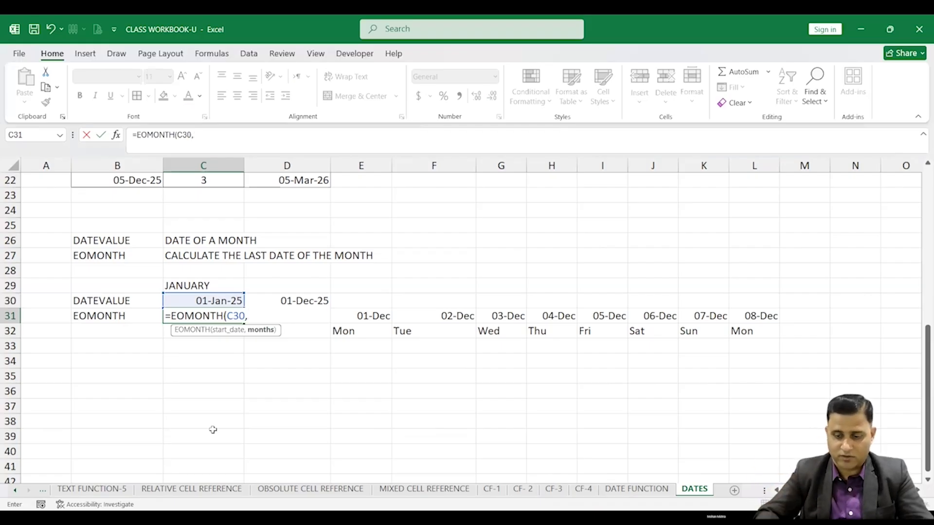
text(0)
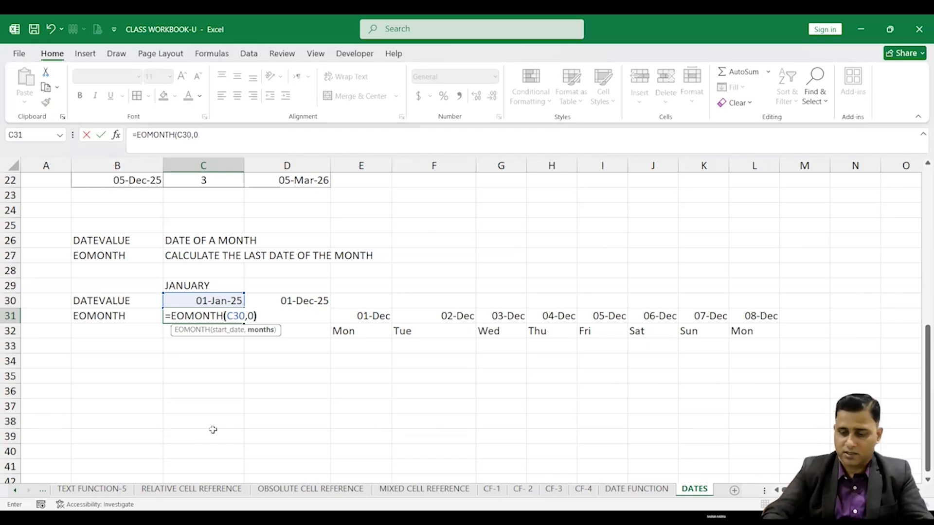
text())
key(Return)
Apply C30's date format to C31 with Format Painter
key(Up)
key(Up)
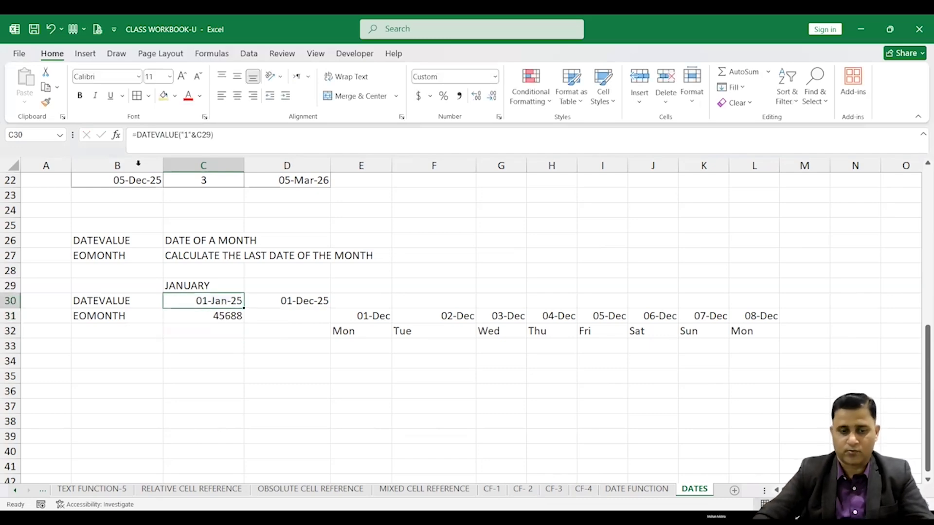
click(46, 104)
click(203, 317)
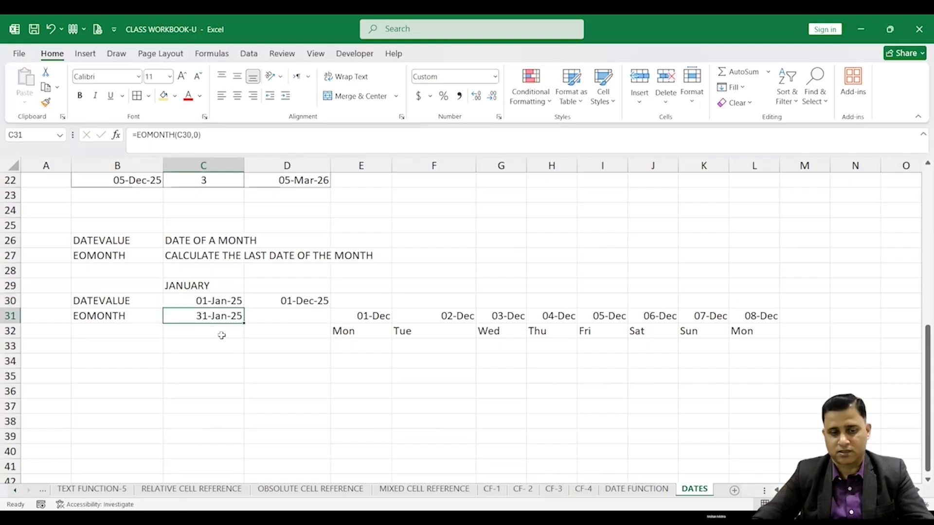
click(220, 303)
click(221, 327)
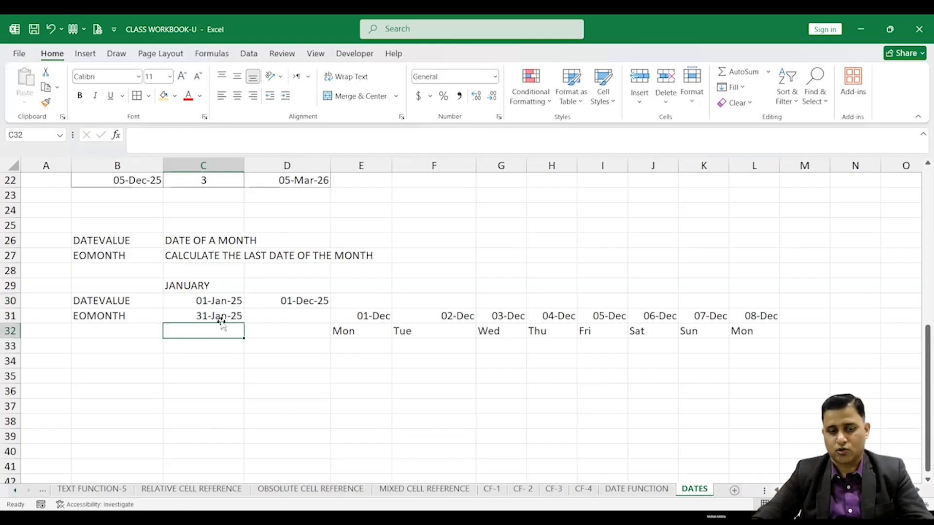
click(219, 316)
Change the month in C29 to FEB and then to MAY
click(217, 287)
text(FE)
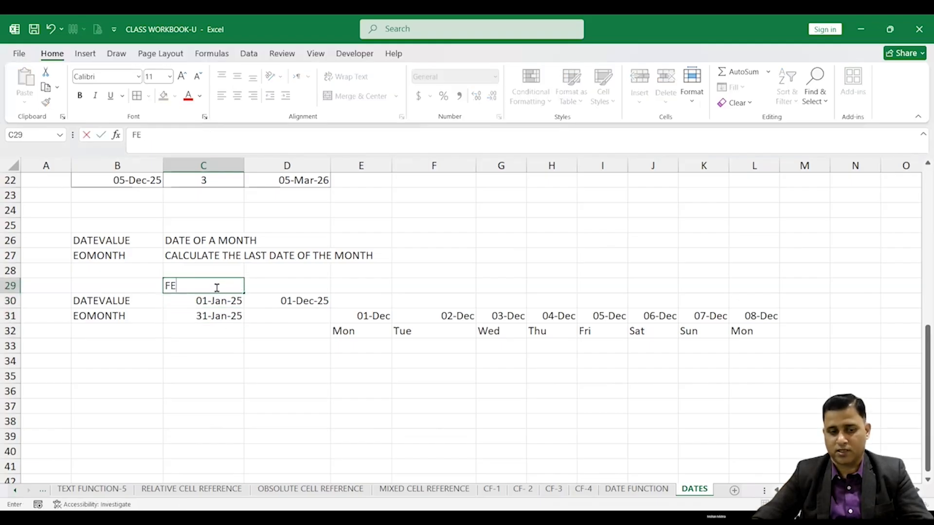
text(B)
click(204, 360)
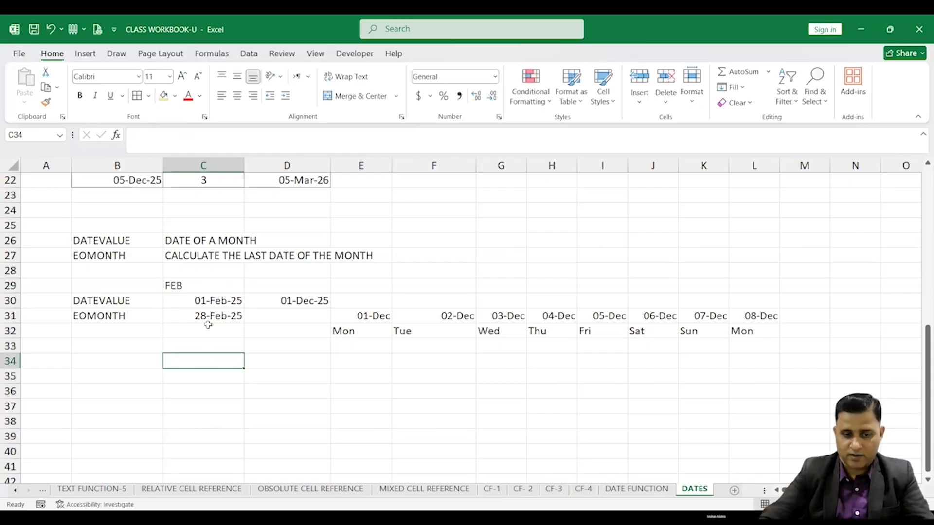
click(204, 285)
text(MAY)
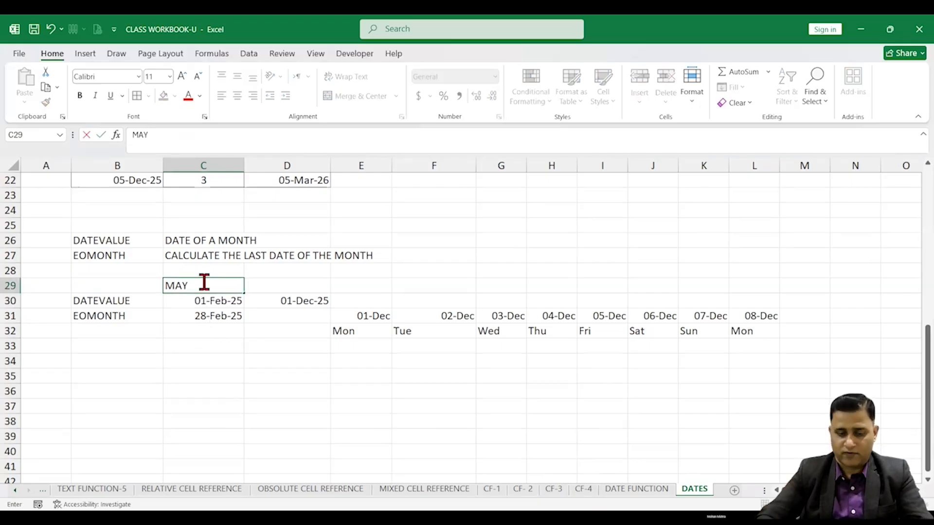
click(251, 374)
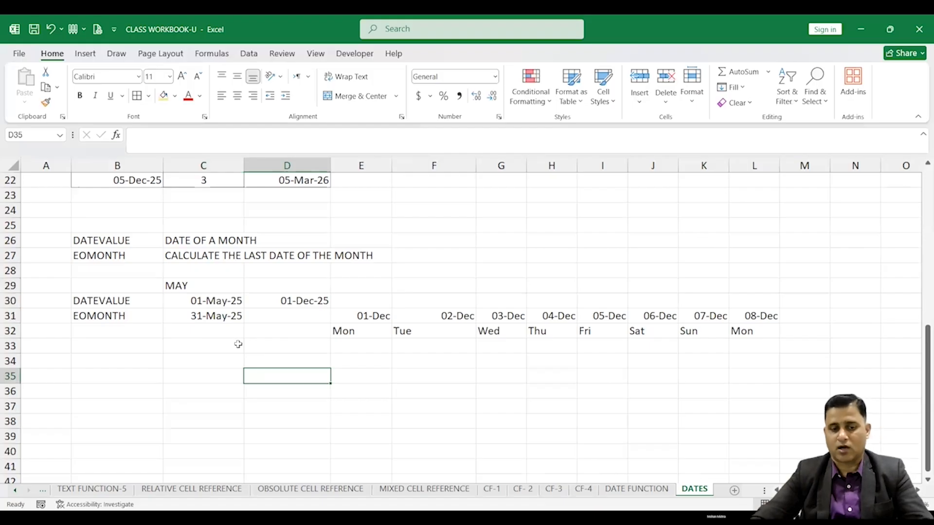
Clear the date in D30
click(208, 288)
click(207, 315)
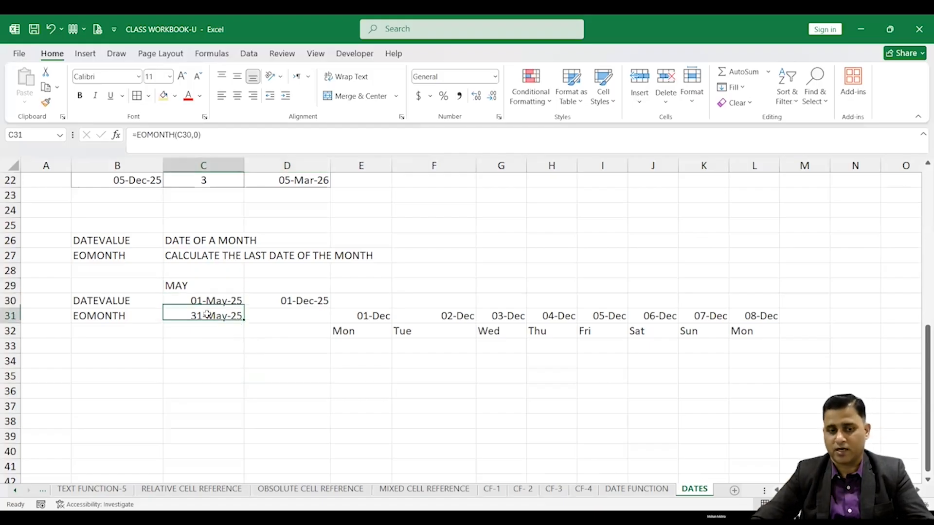
click(297, 303)
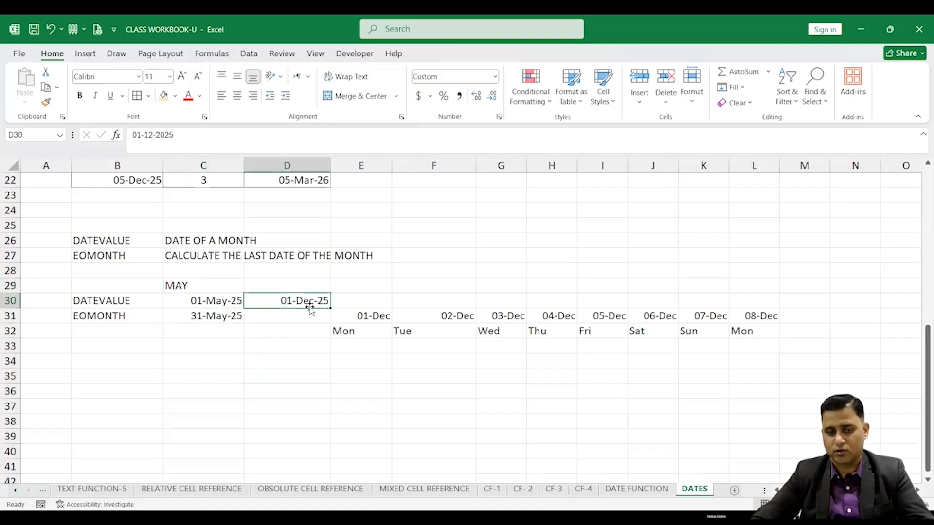
key(Delete)
Link the first date of the weekday block in E31 to C30 with =C30
click(362, 315)
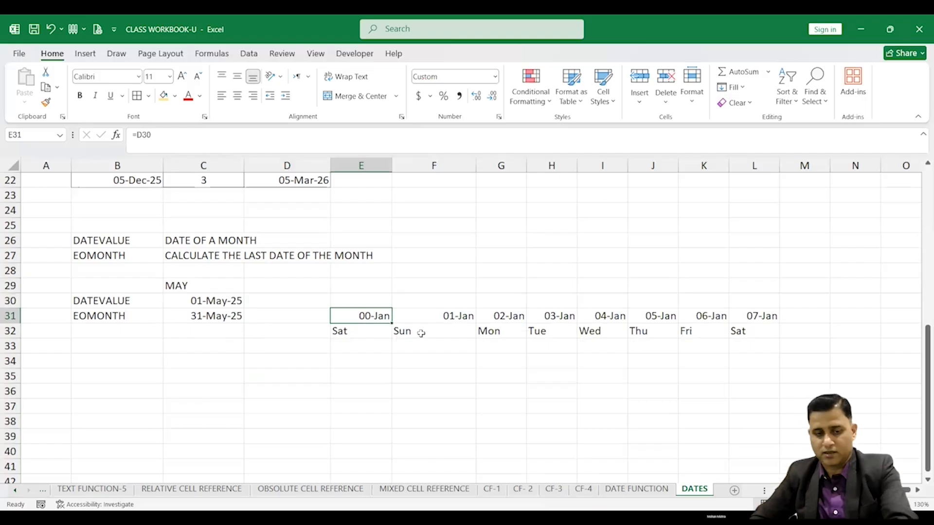
text(=)
click(219, 302)
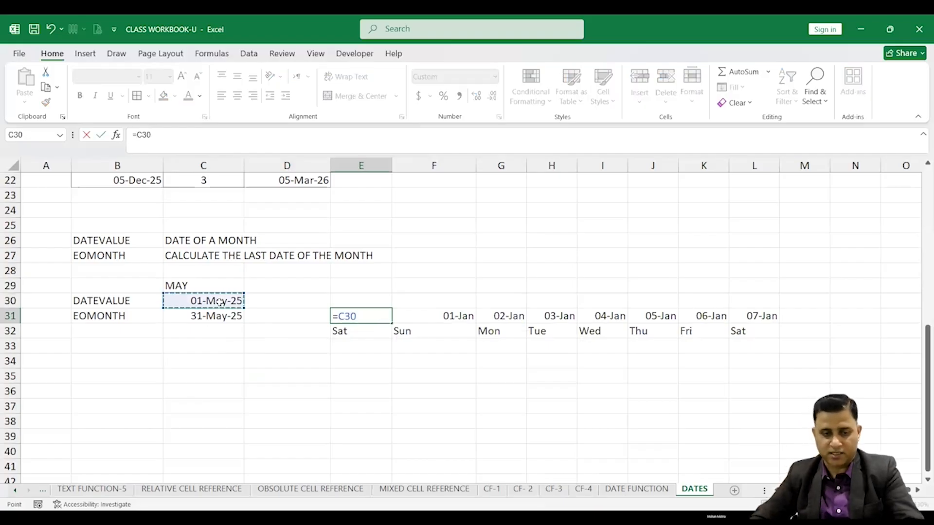
key(Return)
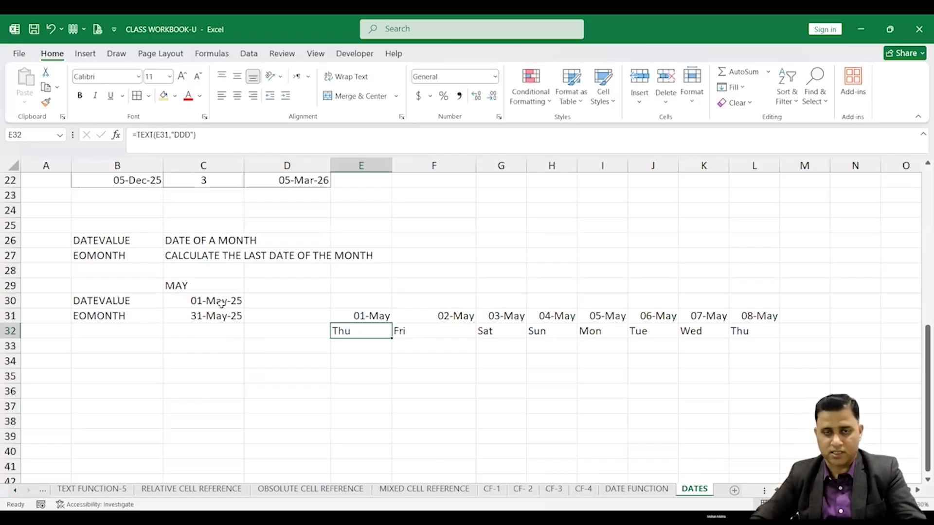
click(196, 287)
click(219, 304)
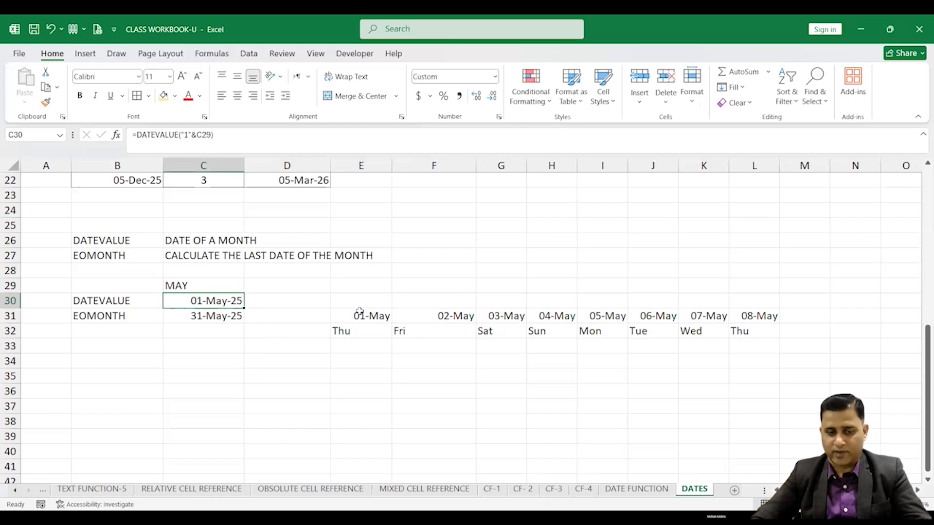
click(357, 316)
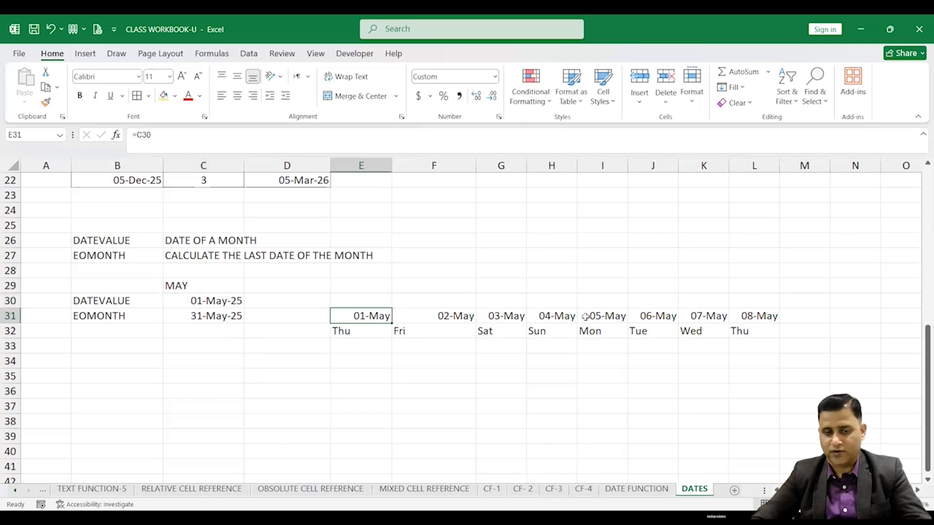
Set the month in C29 to NOV
click(211, 289)
text(NO)
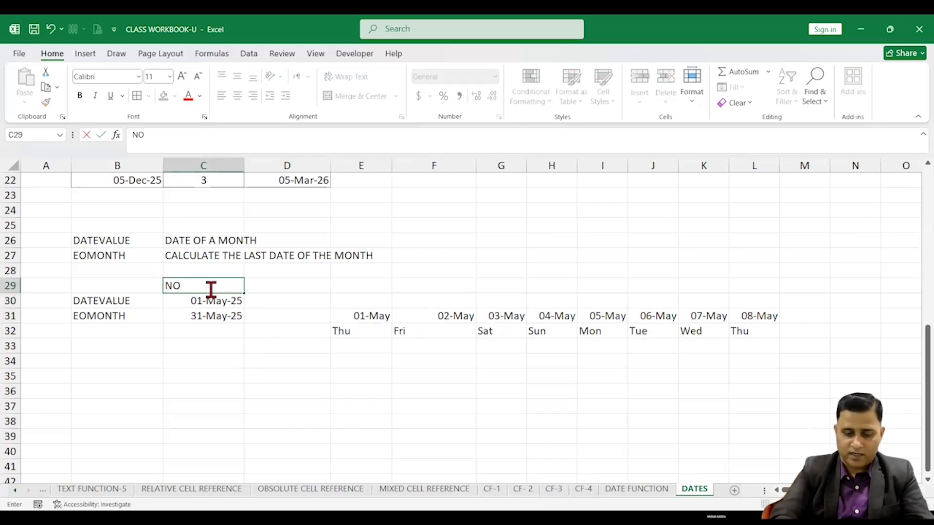
text(V)
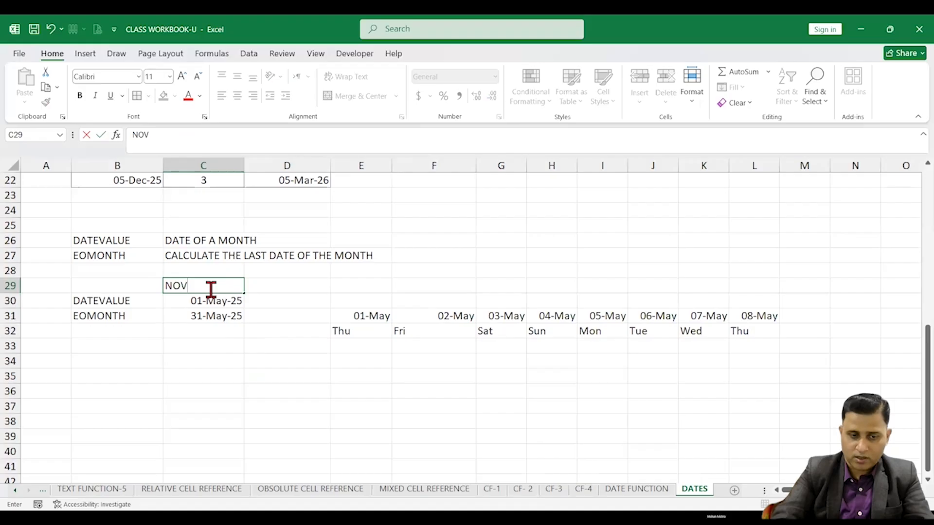
click(218, 358)
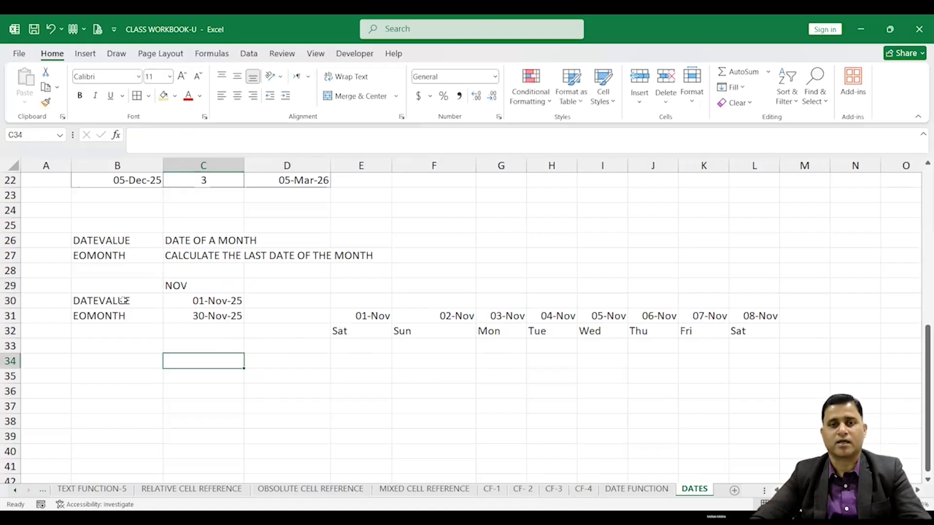
Give the DATEVALUE and EOMONTH labels in B30:B31 a yellow fill
drag(123, 301, 128, 313)
click(166, 100)
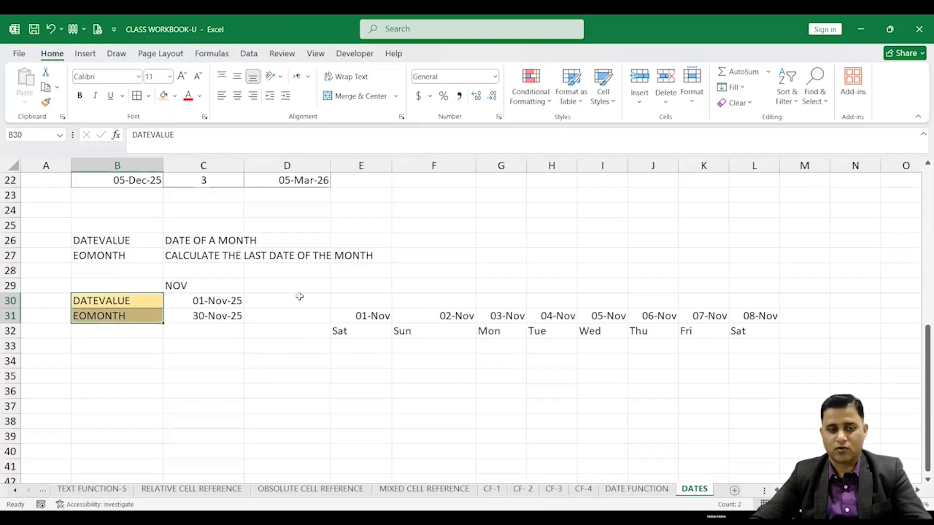
scroll(278, 327, up, 2)
scroll(277, 326, up, 5)
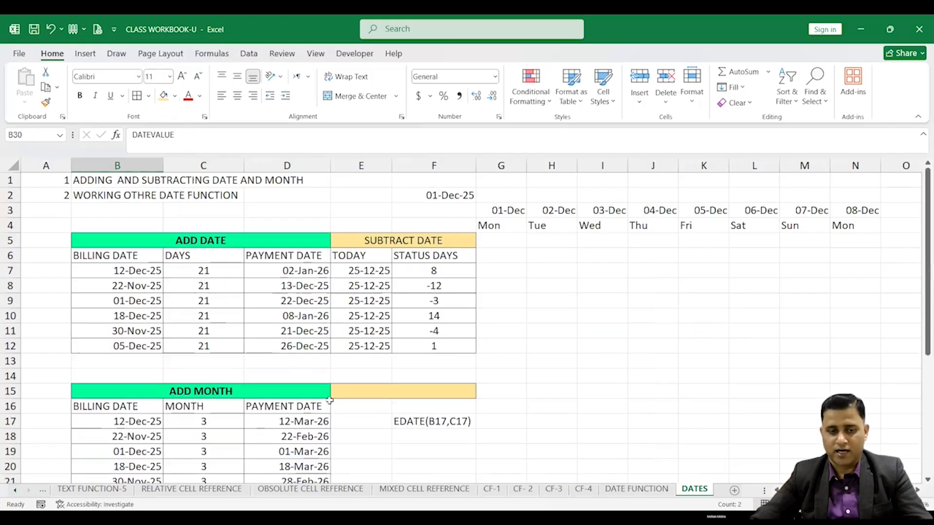
scroll(286, 325, down, 3)
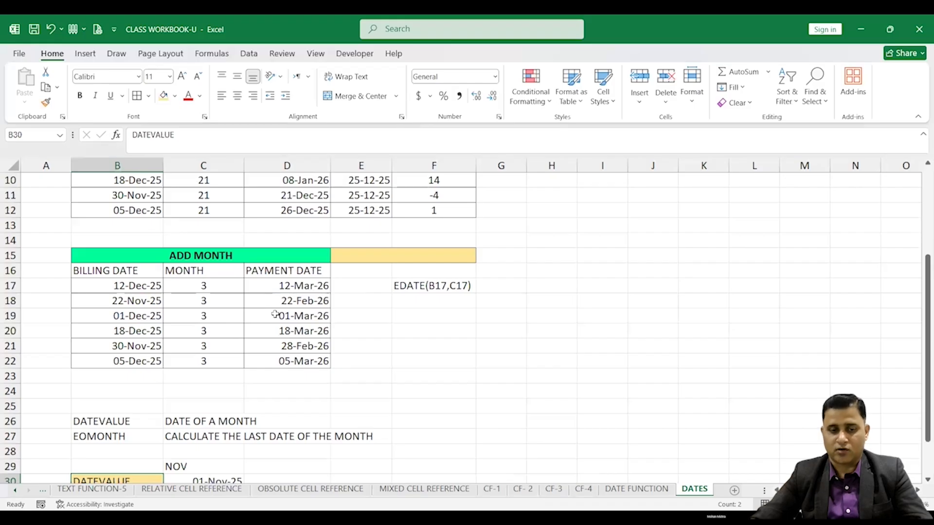
scroll(275, 315, down, 3)
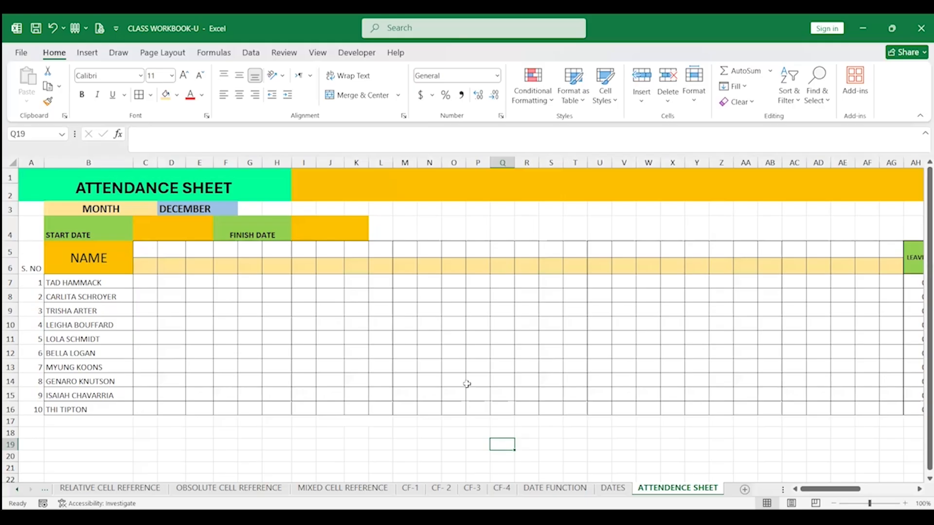
On the attendance sheet, enter the banner title ATTENDENCE SHEET FOR THE MONTH OF in I1
click(280, 310)
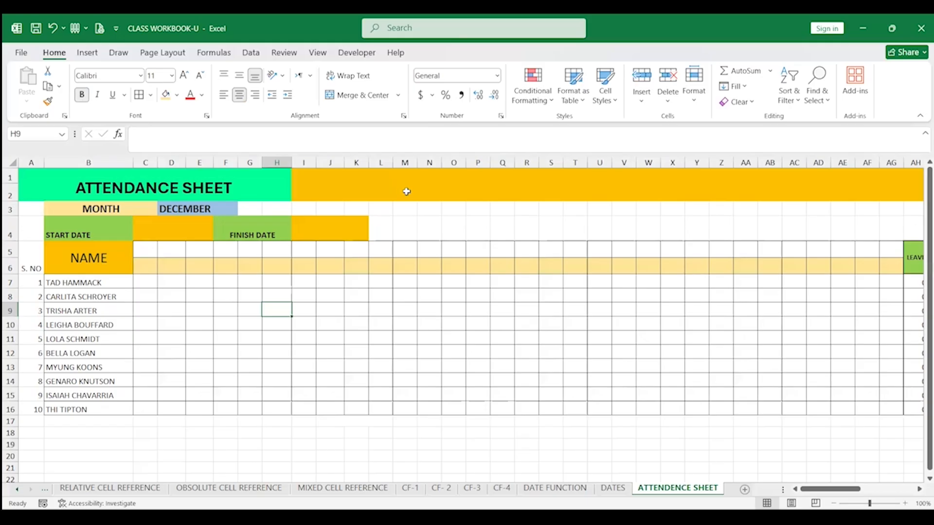
click(405, 191)
text(ATT)
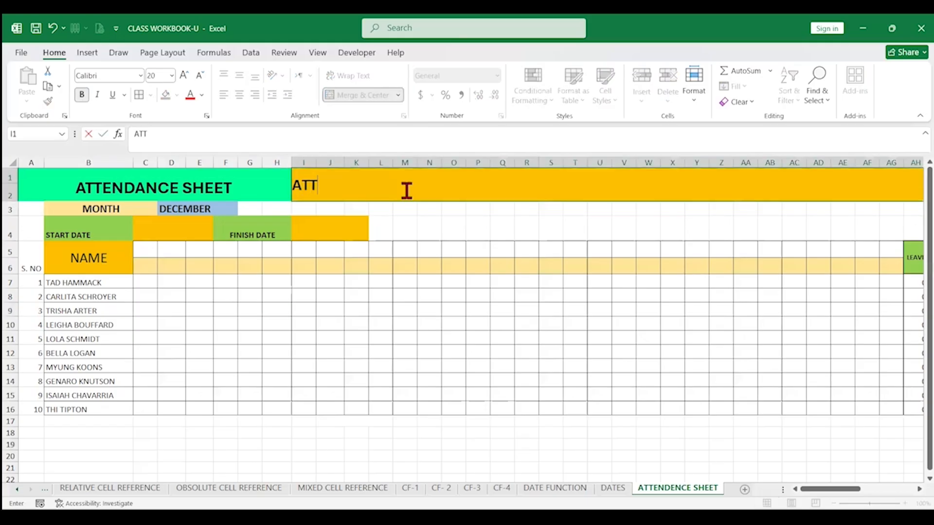
text(ENDEC)
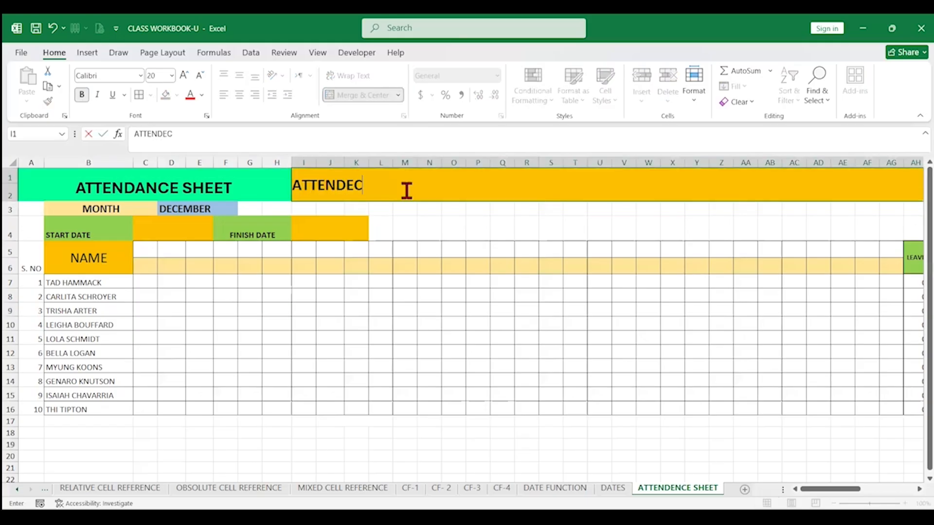
key(BackSpace)
key(BackSpace)
text(ENCE SHET)
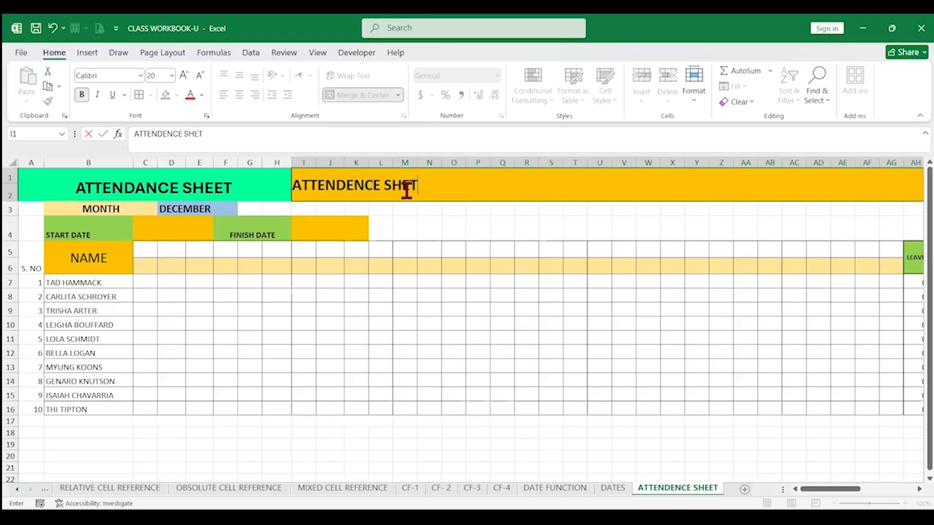
key(BackSpace)
text(ET FOR THE M)
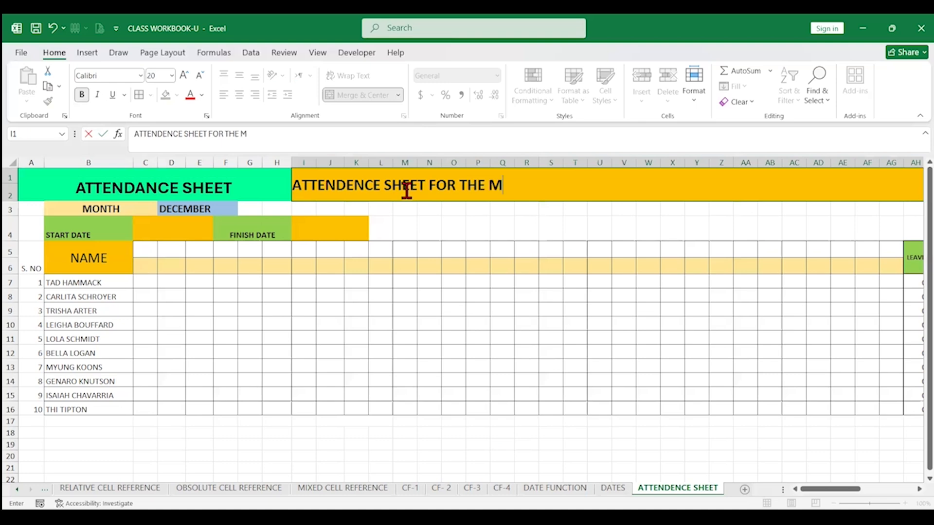
text(ONTH OF)
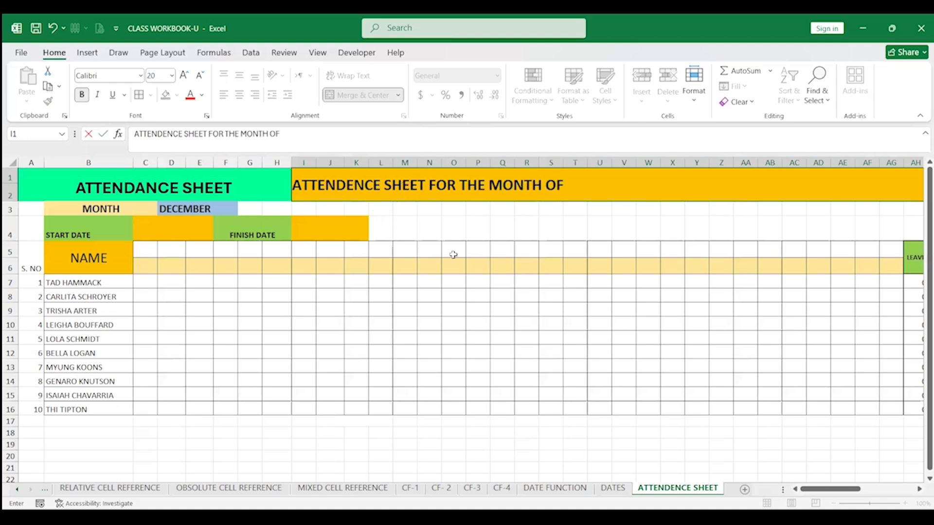
click(453, 281)
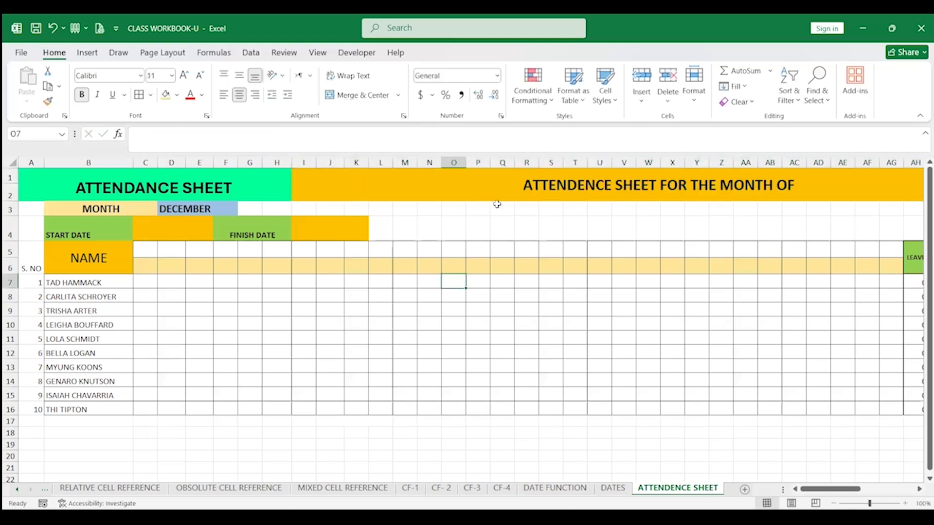
Choose SEPTEMBER from the month dropdown in D3
click(659, 190)
click(219, 209)
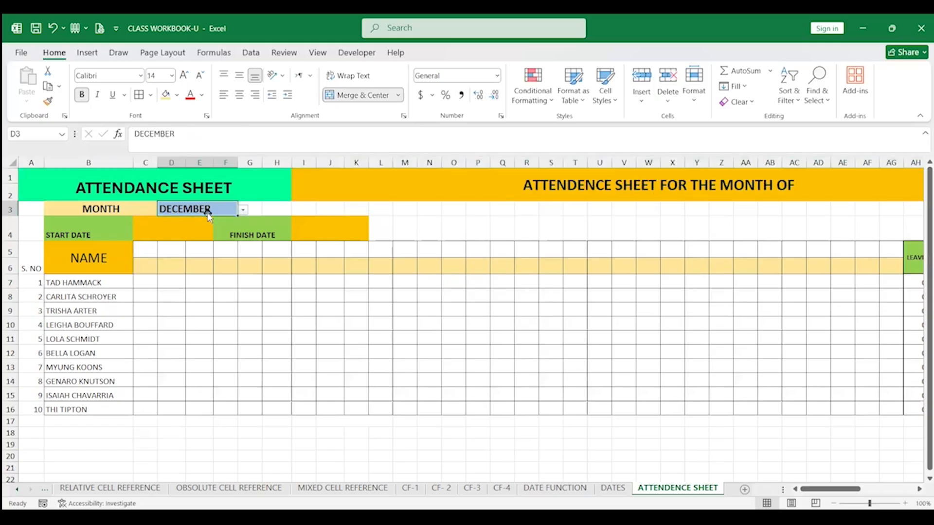
click(242, 210)
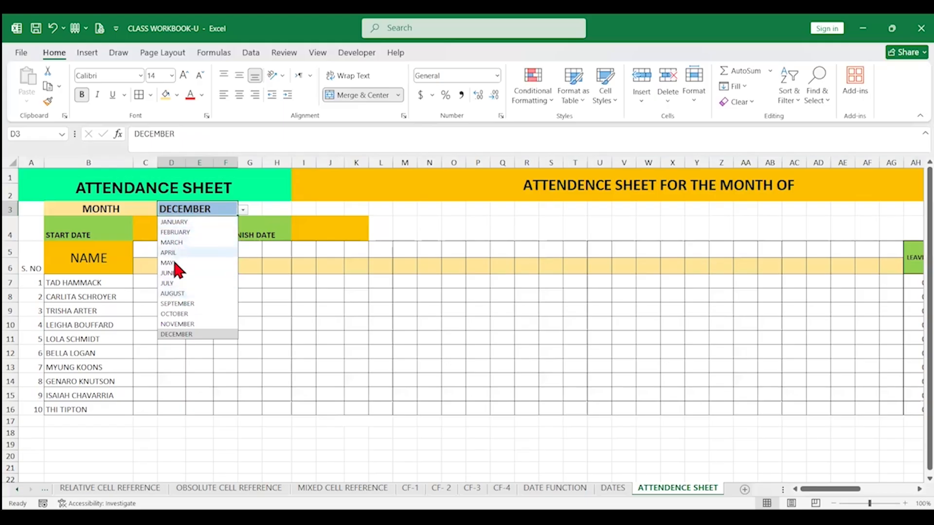
click(179, 304)
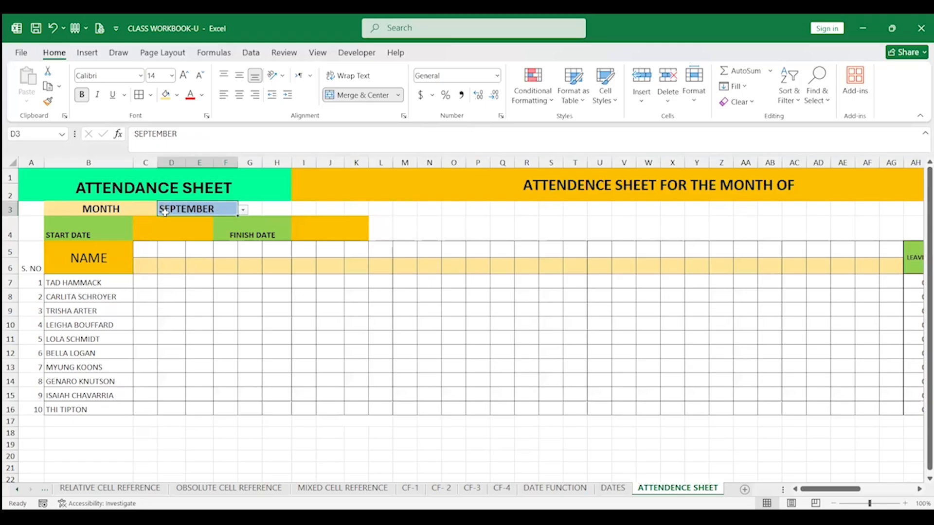
Turn the I1 title into the formula ="ATTENDENCE SHEET FOR THE MONTH OF "&D3 so it shows the chosen month
click(689, 185)
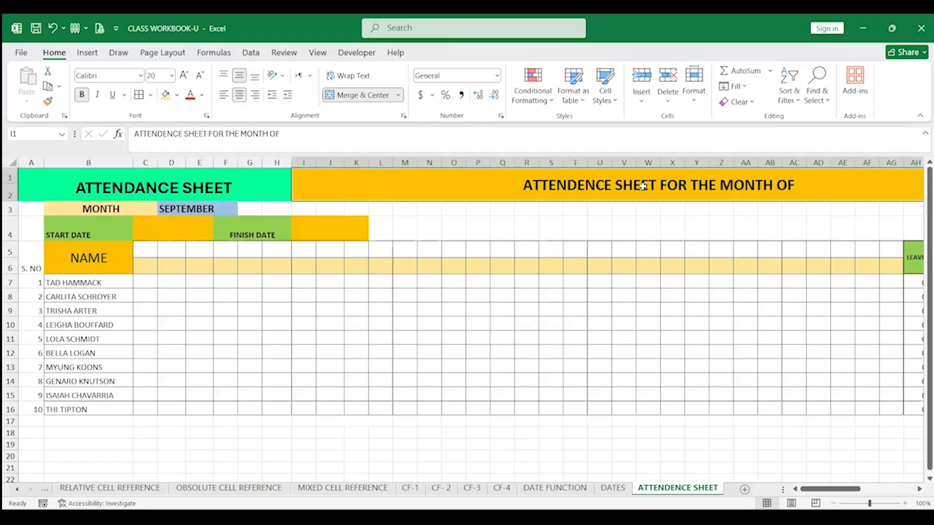
click(134, 134)
text(=)
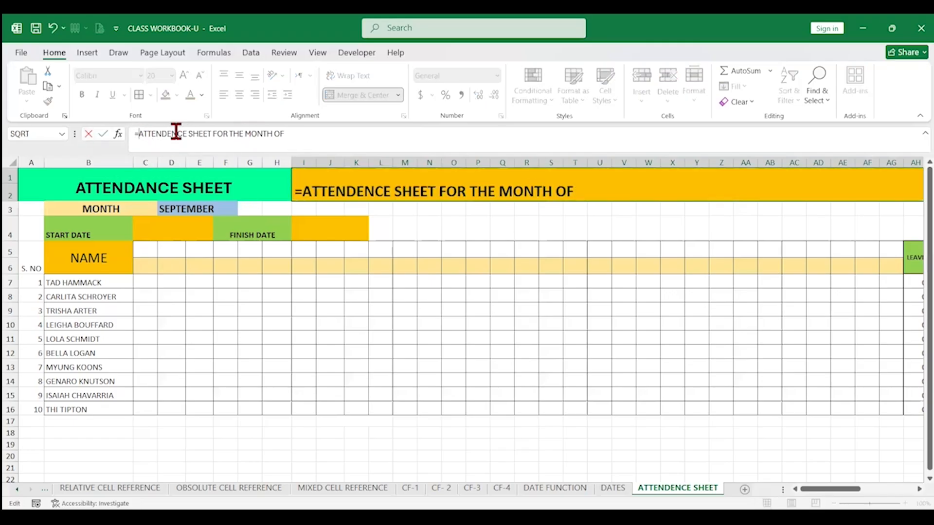
text(")
click(315, 135)
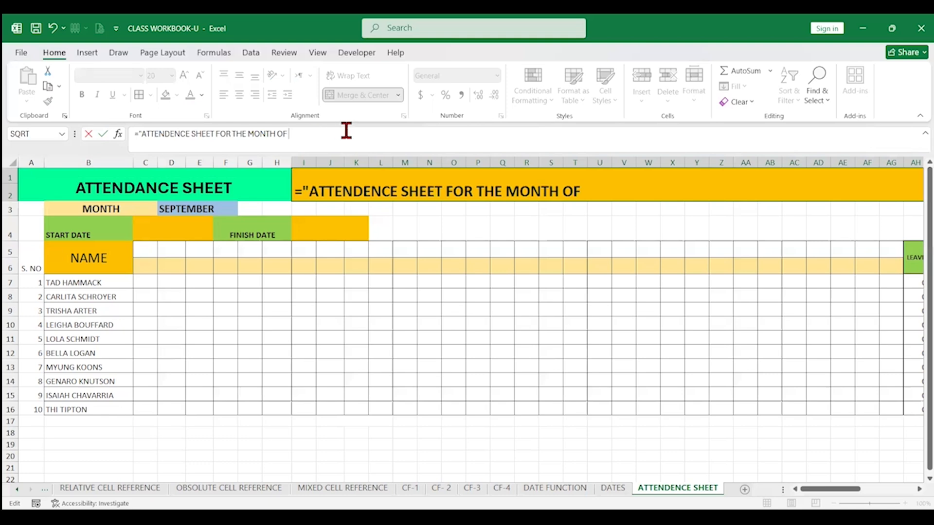
text("&)
click(202, 207)
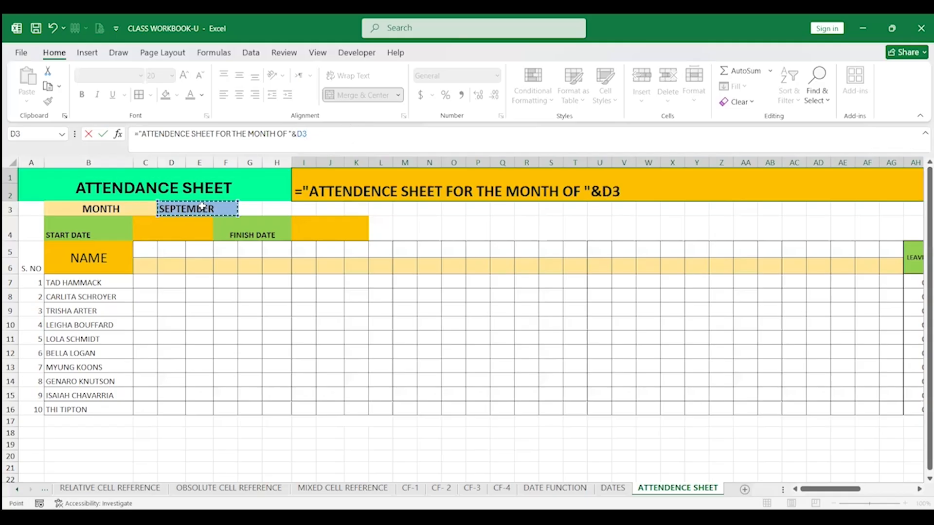
key(Return)
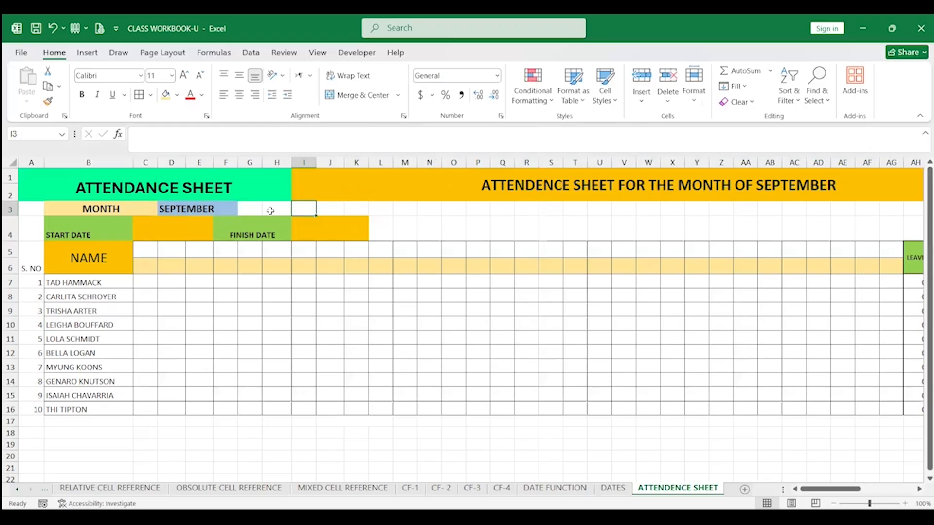
Switch the month dropdown in D3 back to DECEMBER
click(231, 209)
click(242, 209)
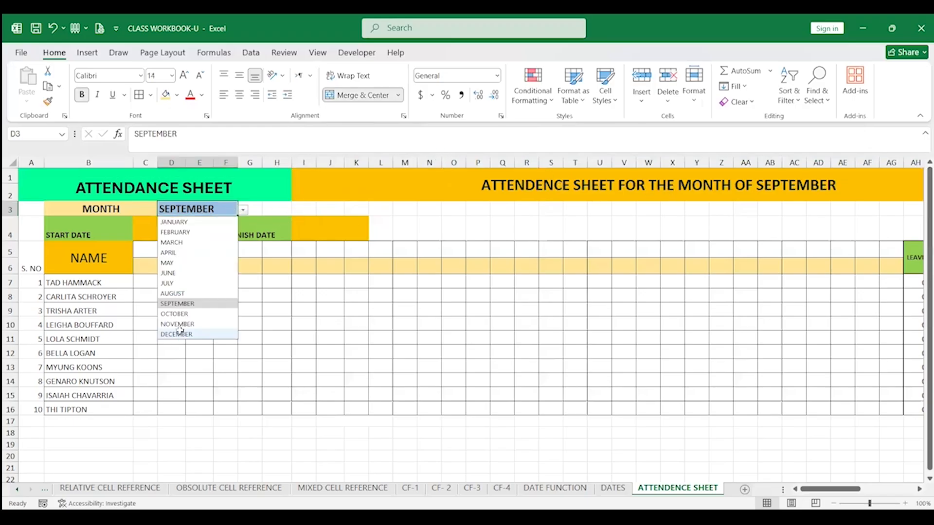
click(180, 332)
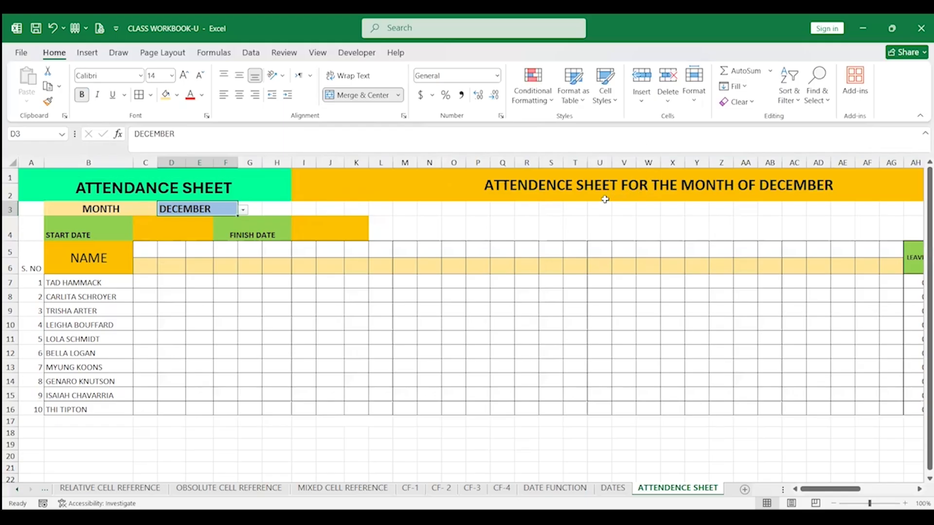
Middle-align the start and finish date row B4:K4 and increase its font size to 12
click(182, 227)
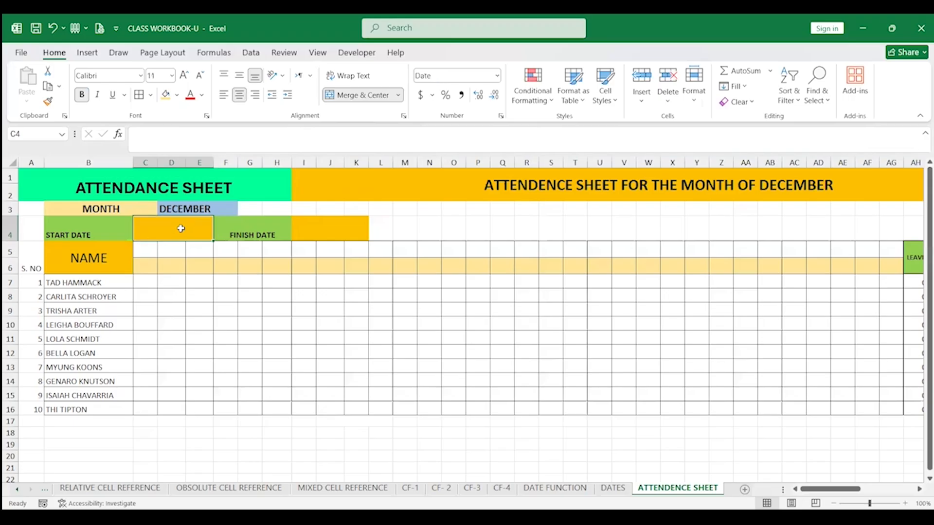
click(150, 254)
click(154, 231)
drag(97, 233, 363, 232)
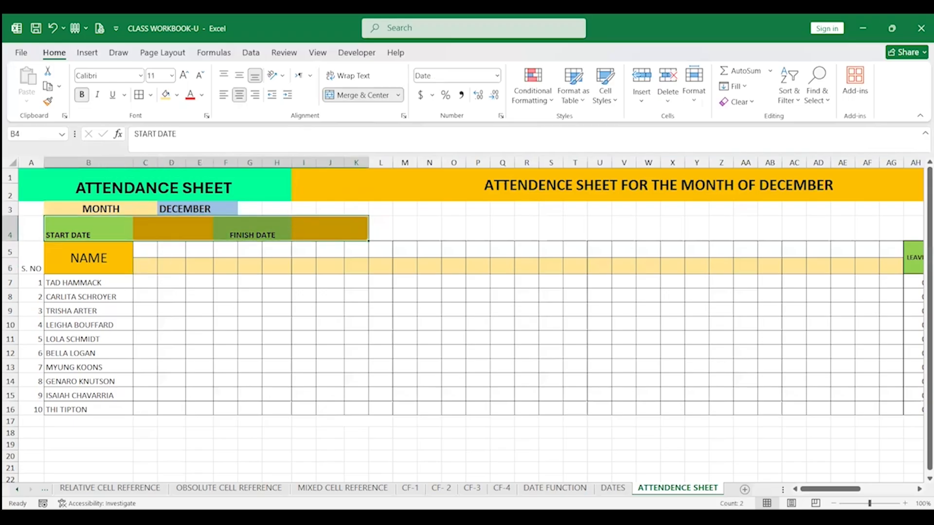
click(239, 76)
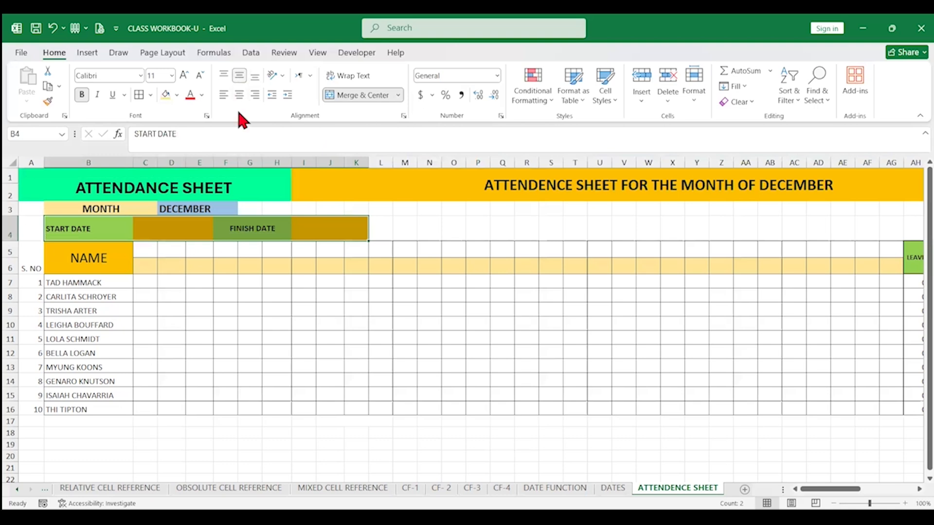
click(186, 74)
Start a DATEVALUE formula for the start date in C4
click(160, 229)
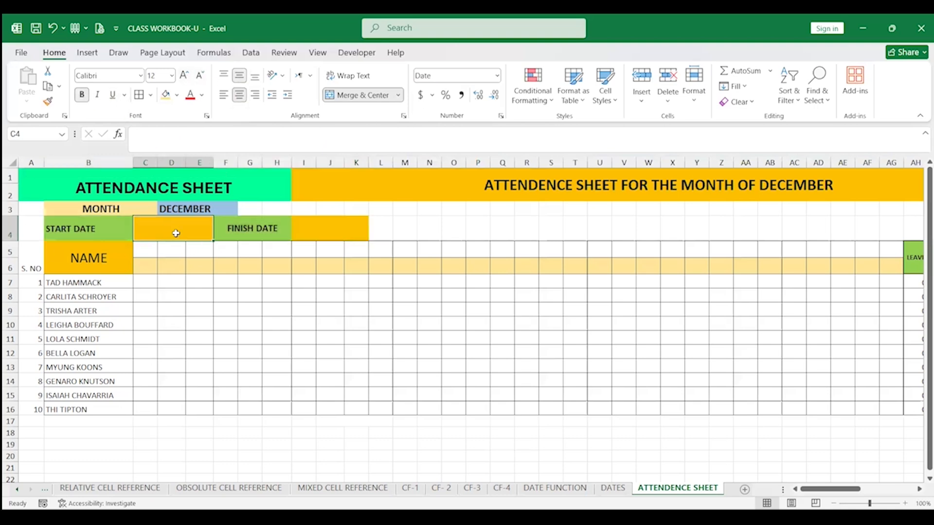
text(=)
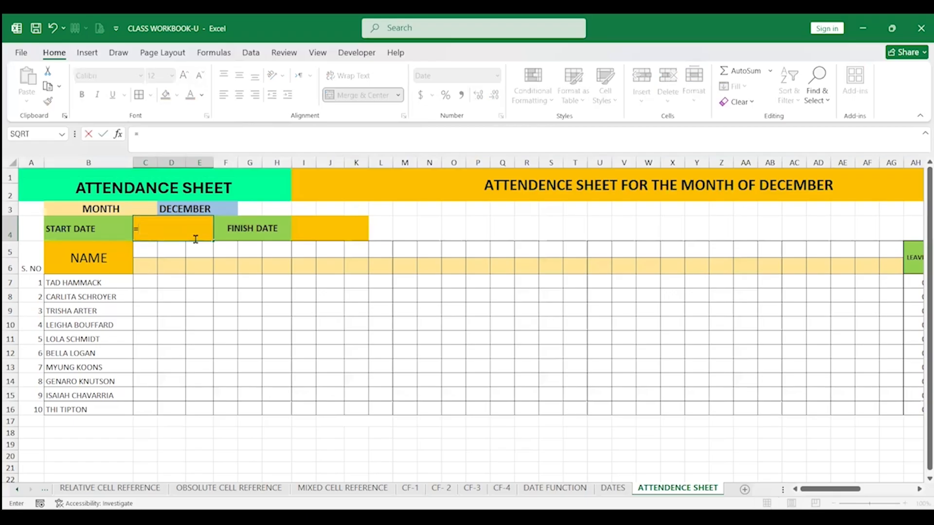
text(DATE)
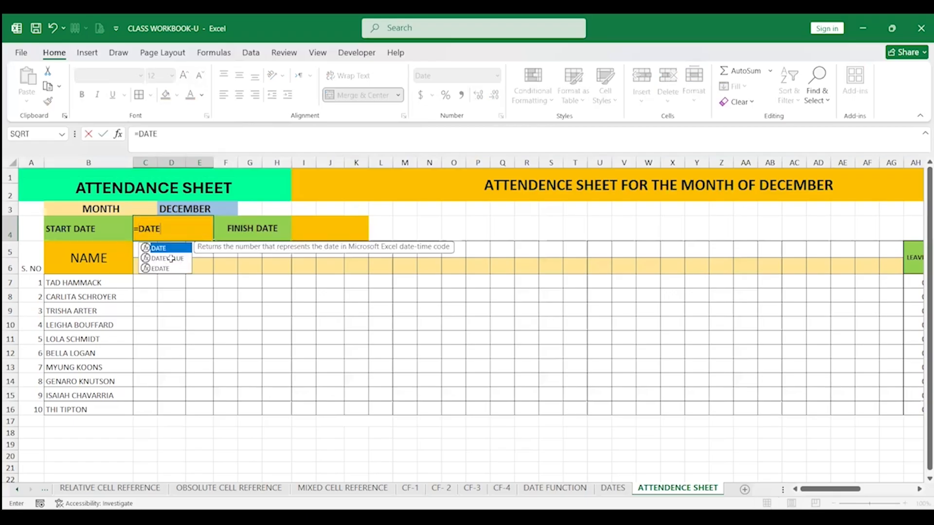
double_click(194, 263)
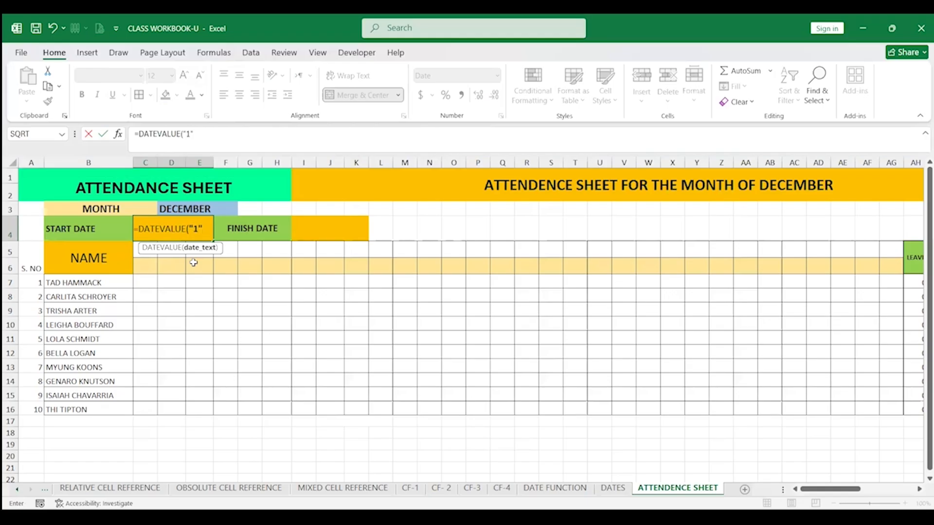
Complete the start date formula in C4 as =DATEVALUE("1"&D3)
text("1"&)
click(194, 209)
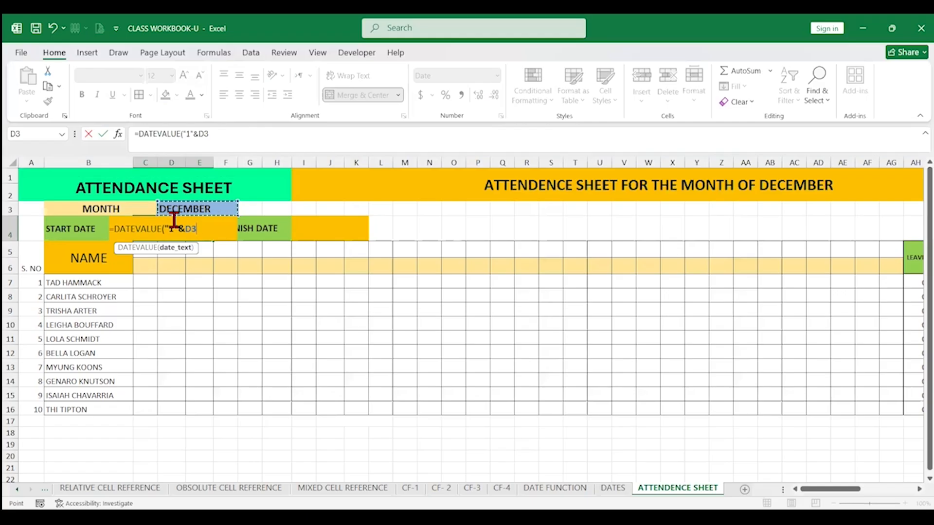
key(Return)
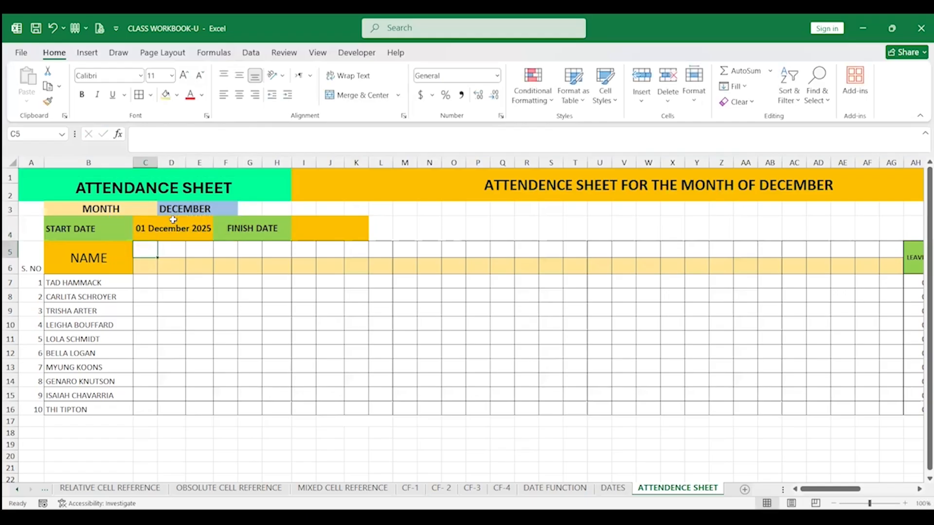
Enter =EOMONTH(C4,0) in I4 as the finish date and widen column K to fit it
click(173, 224)
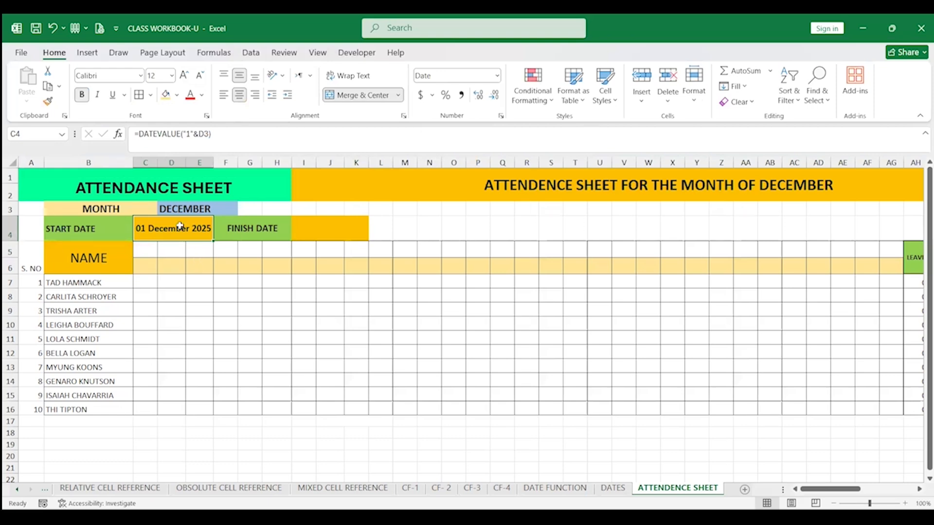
key(Up)
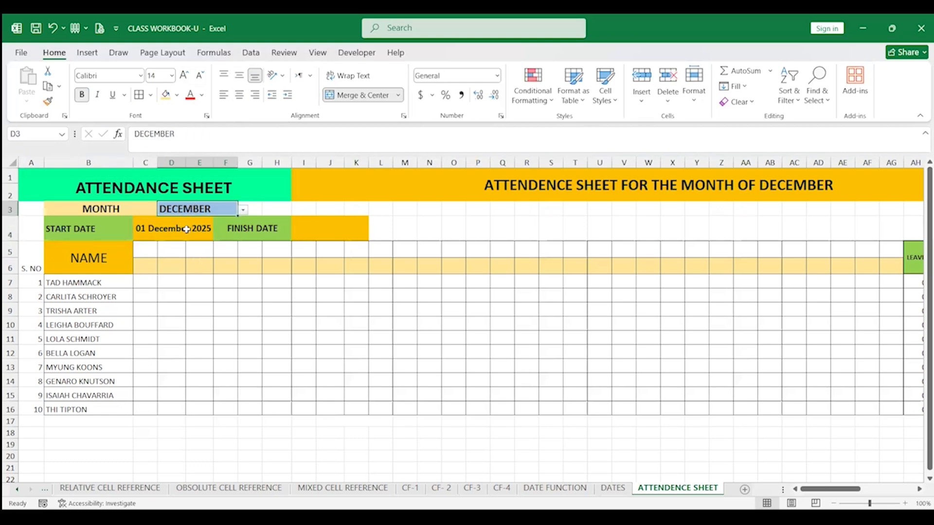
click(316, 231)
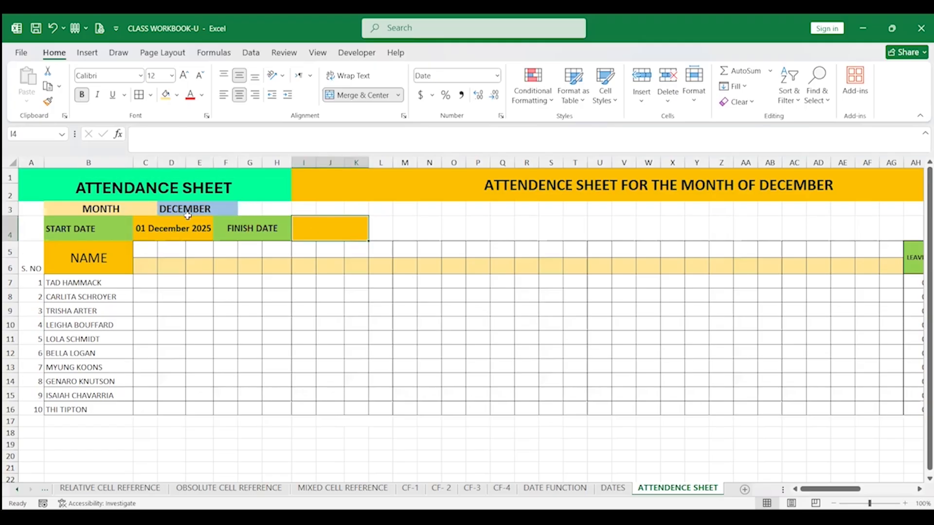
text(=)
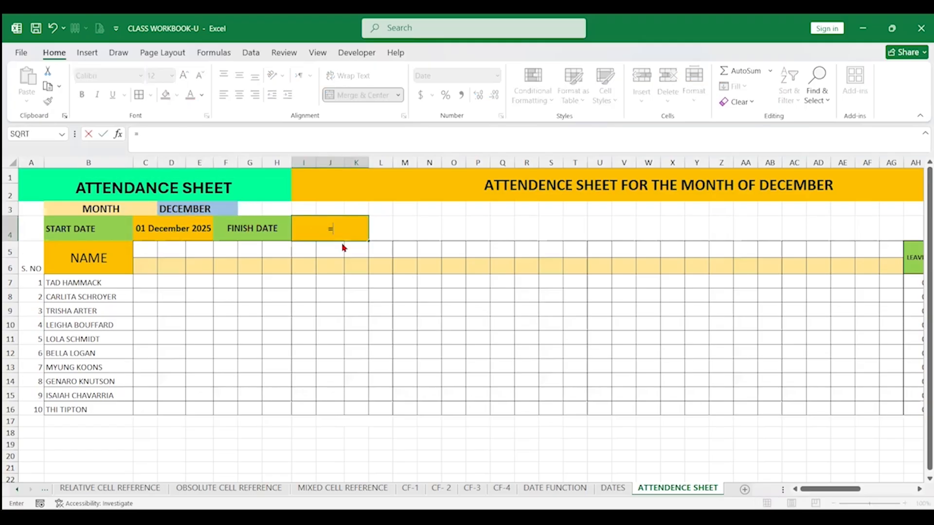
text(EO)
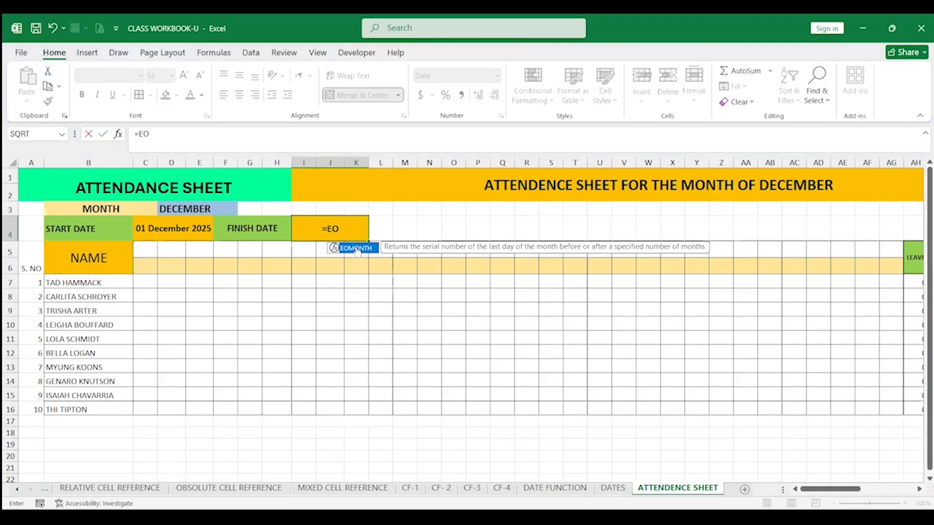
double_click(356, 249)
click(189, 231)
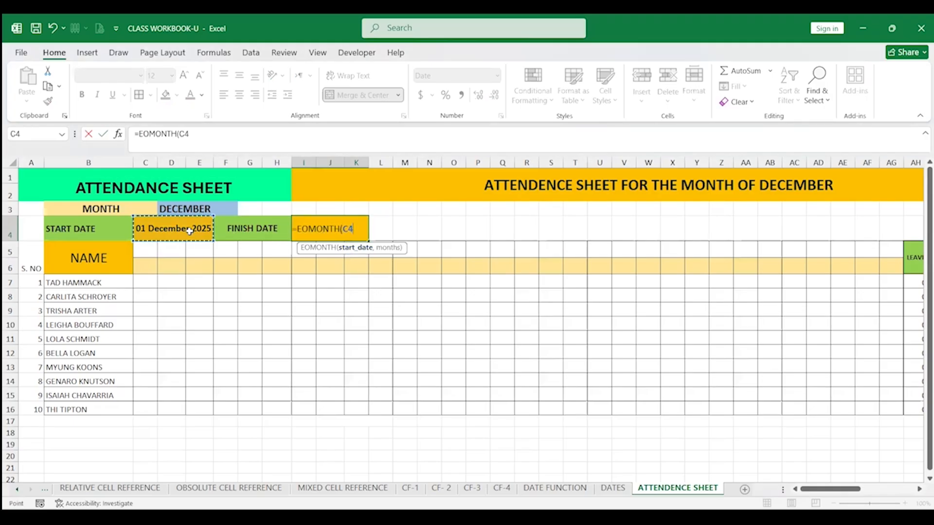
text(,)
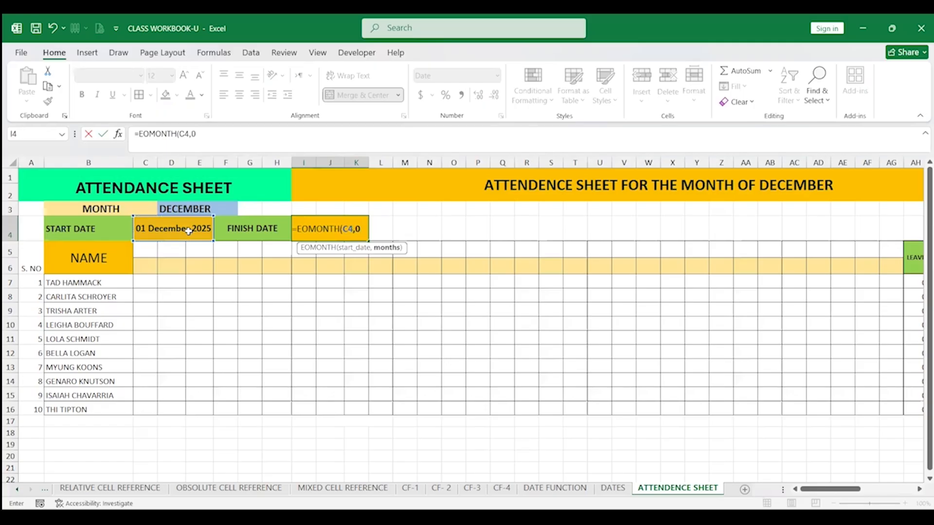
text(0))
key(Return)
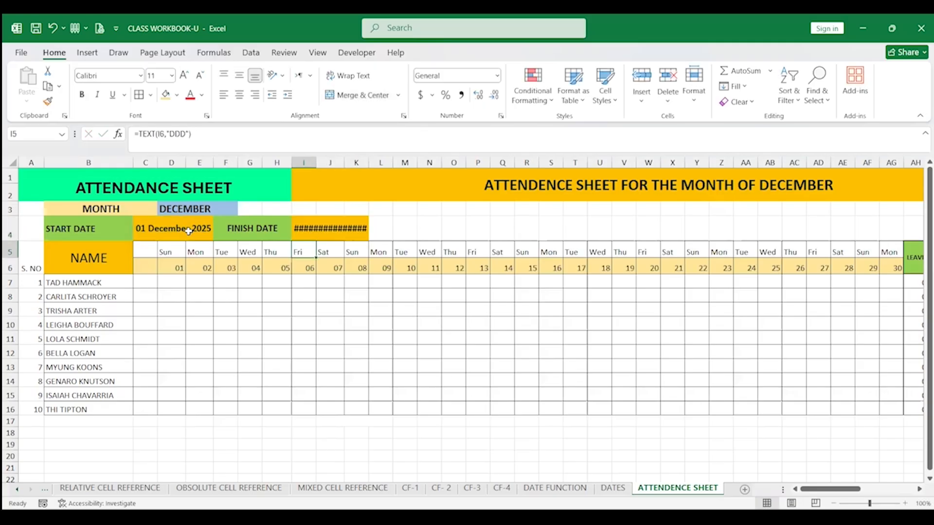
drag(375, 163, 382, 163)
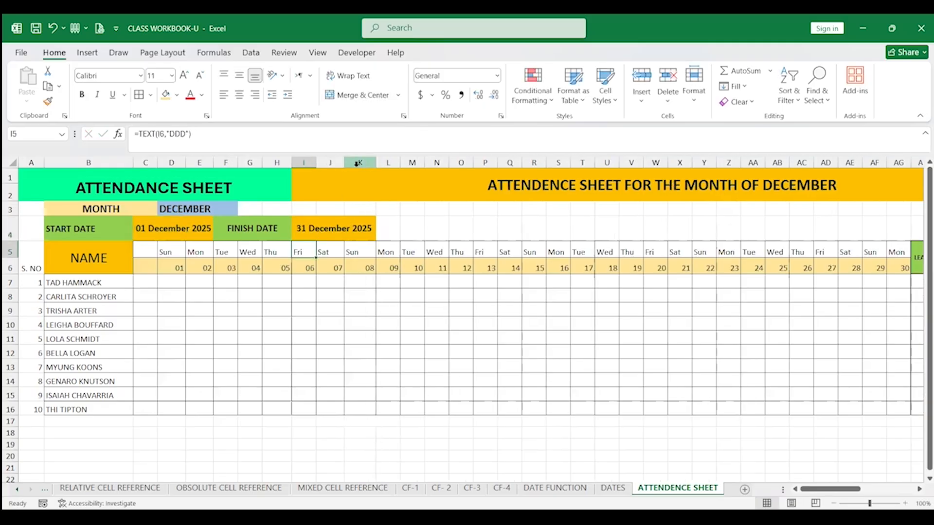
Switch the month dropdown in D3 to NOVEMBER
click(188, 233)
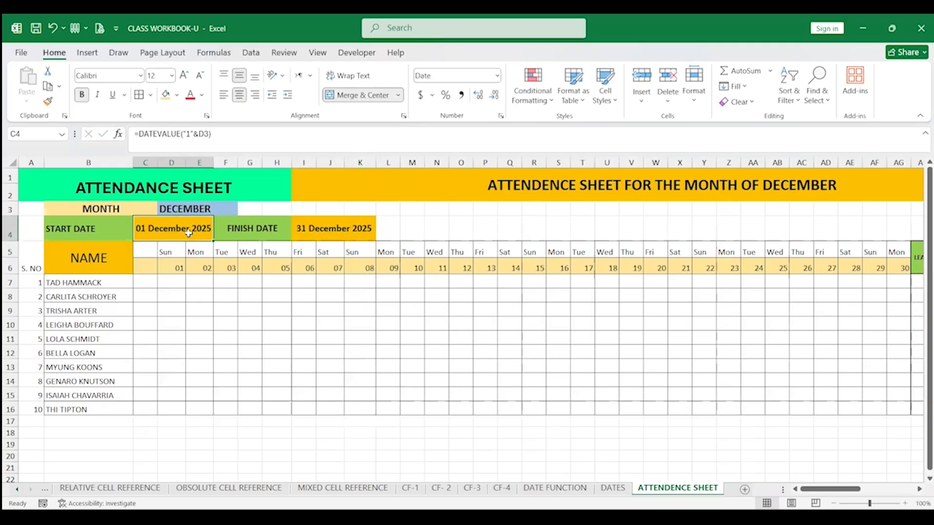
click(329, 233)
click(230, 209)
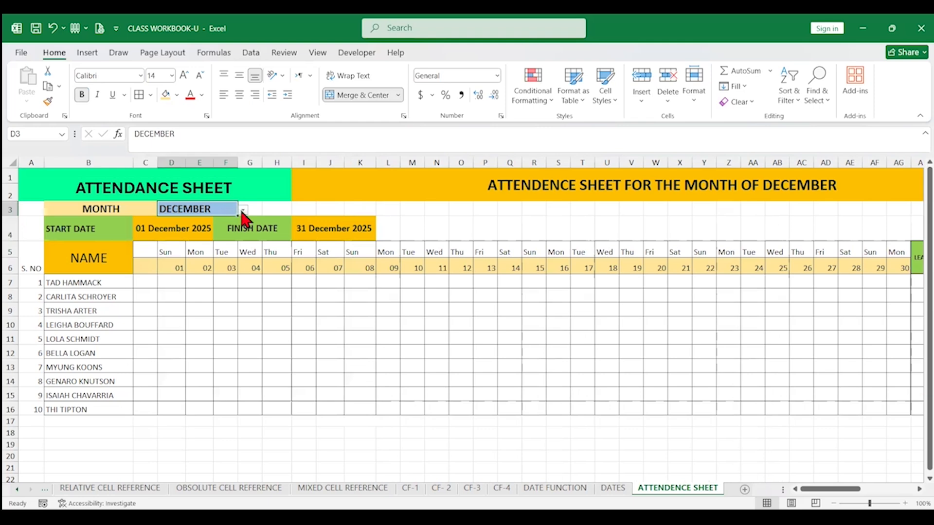
click(242, 210)
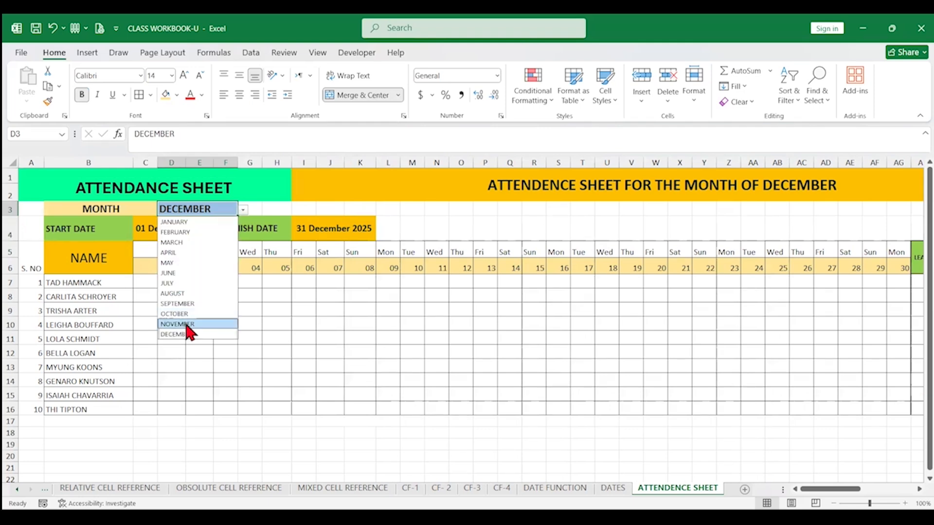
click(185, 324)
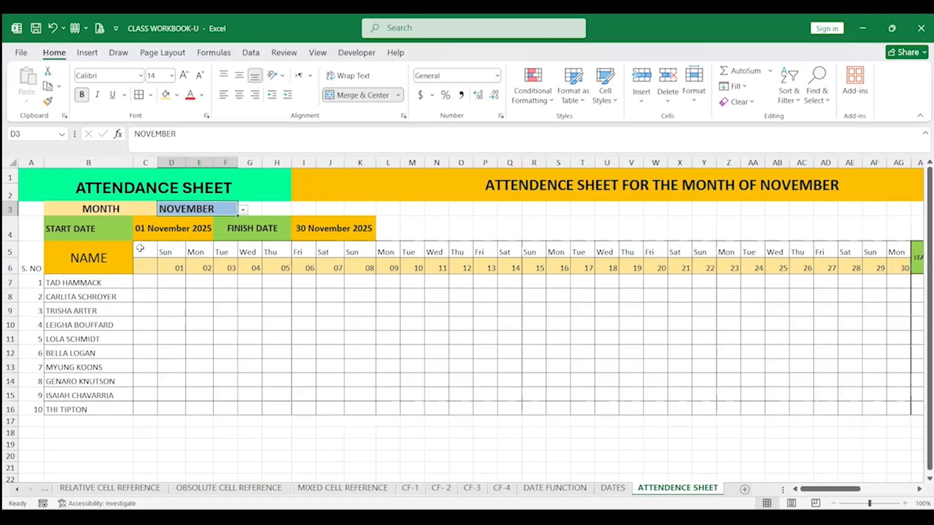
Clear the existing day names and day numbers in rows 5 and 6 across the date columns
drag(146, 250, 897, 251)
key(Delete)
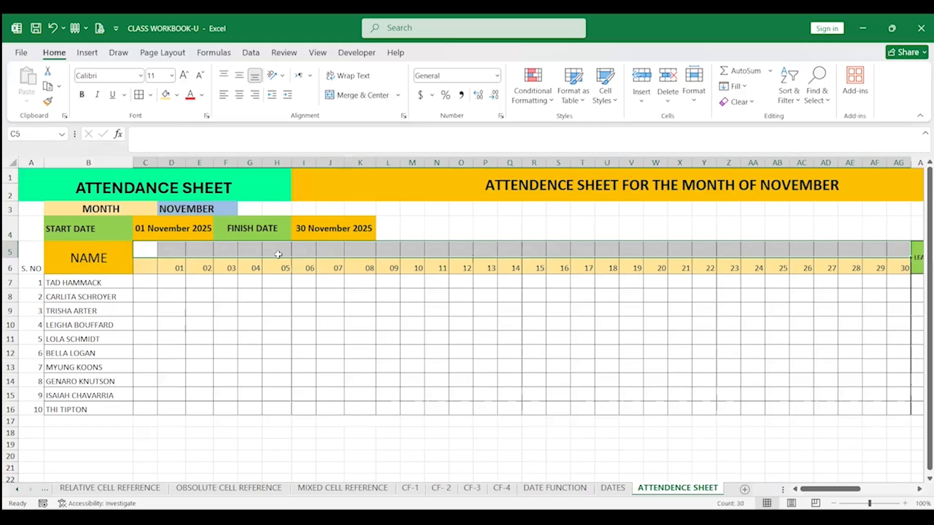
click(201, 279)
drag(153, 269, 779, 271)
key(Delete)
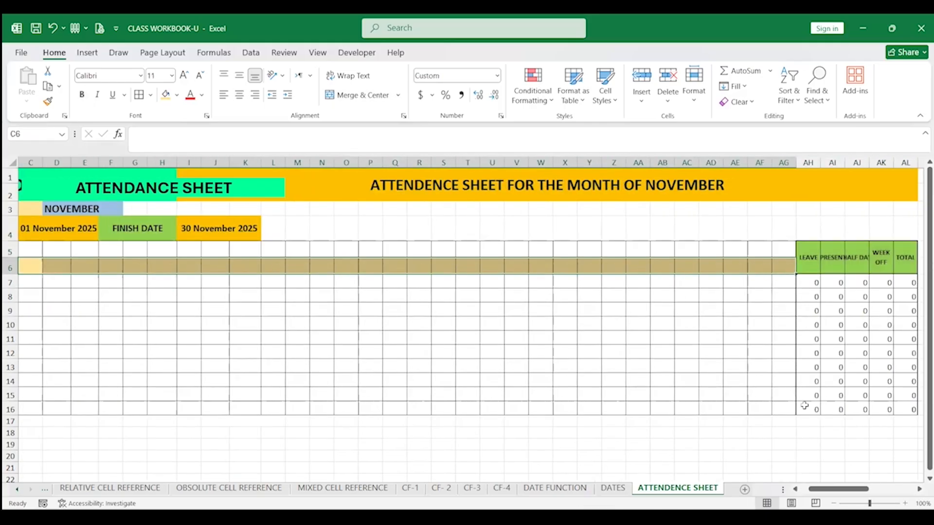
Link C6 to the start date with the formula =C4
click(222, 357)
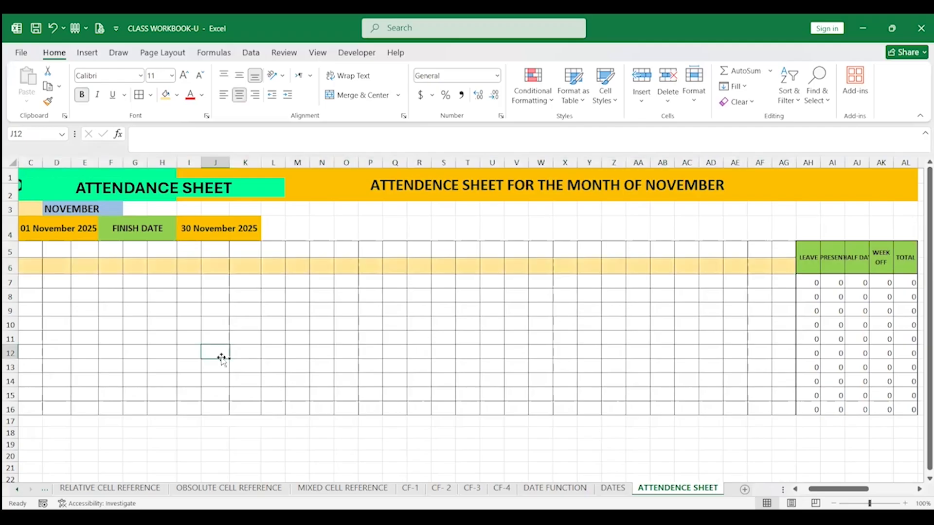
key(Left)
key(Left)
key(Left)
key(Left)
key(Left)
key(Left)
key(Left)
key(Left)
key(Left)
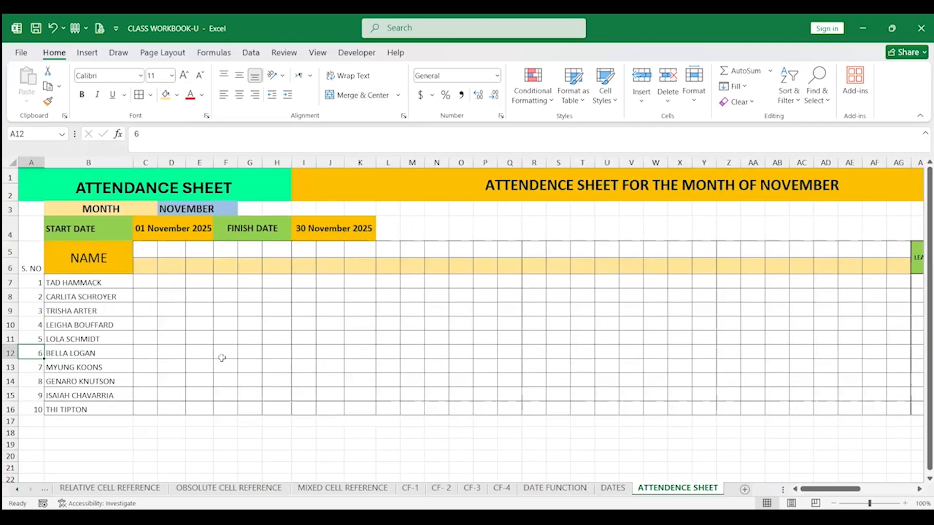
click(146, 266)
text(=)
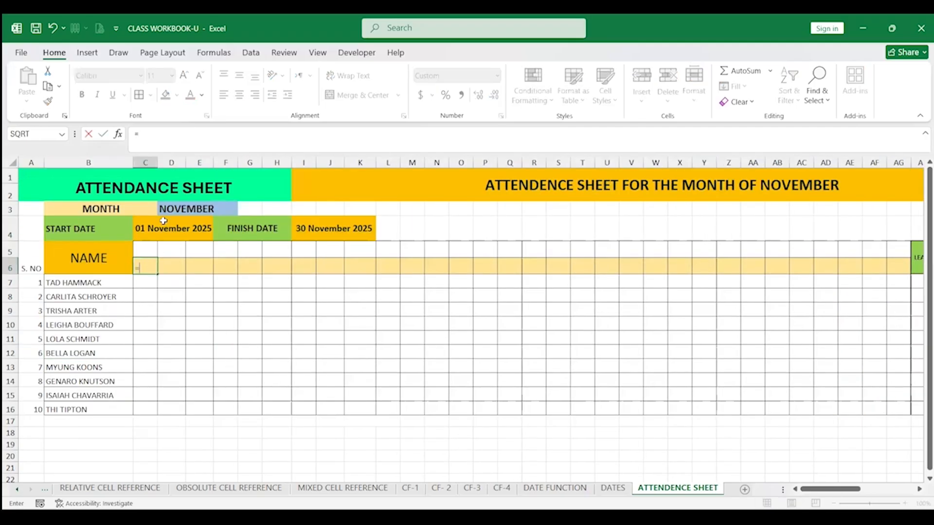
click(162, 230)
key(Return)
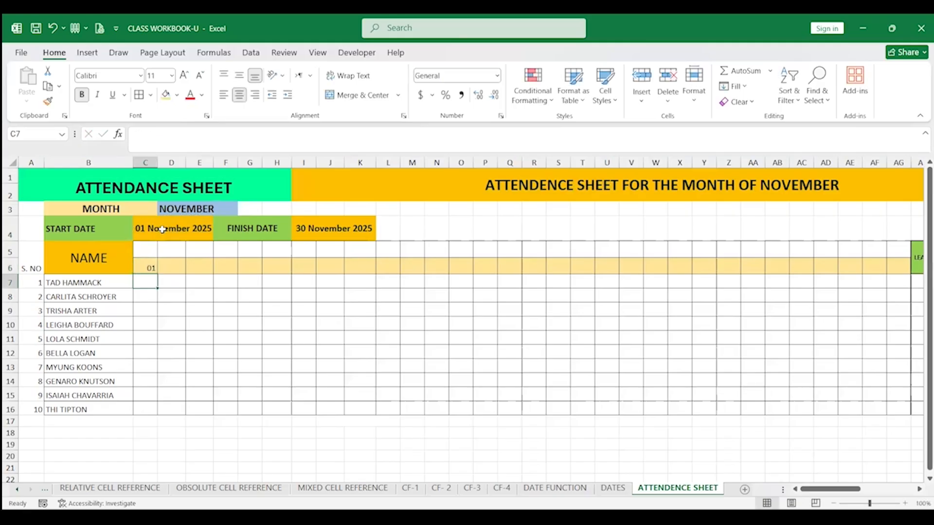
Apply the short Date format to C6 and widen column C
click(146, 268)
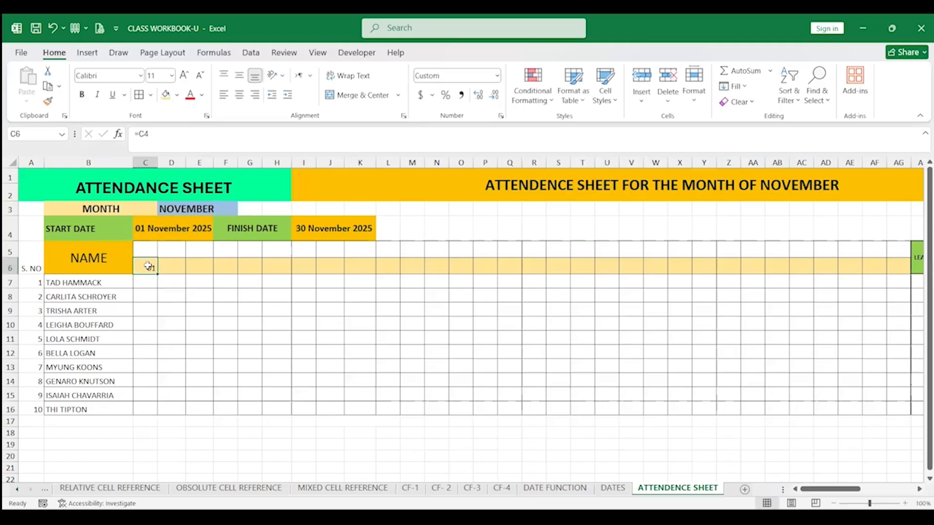
click(496, 76)
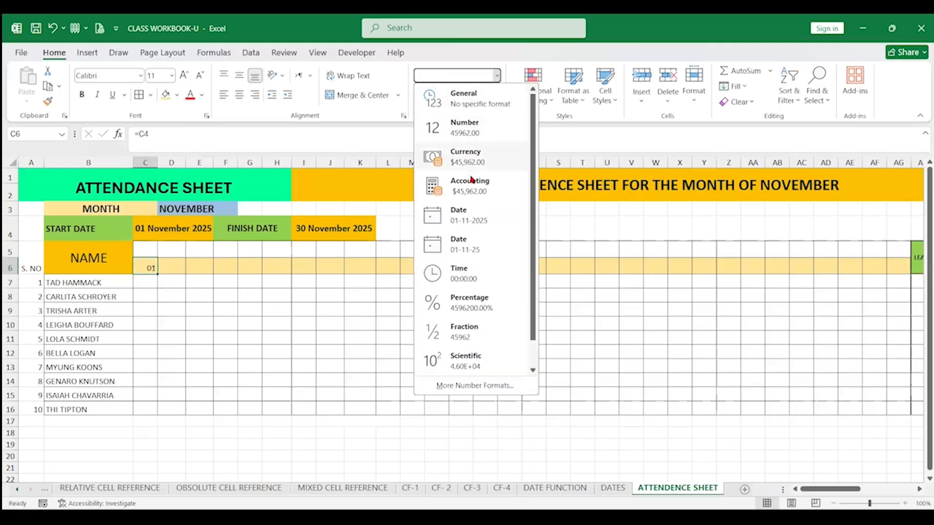
click(471, 222)
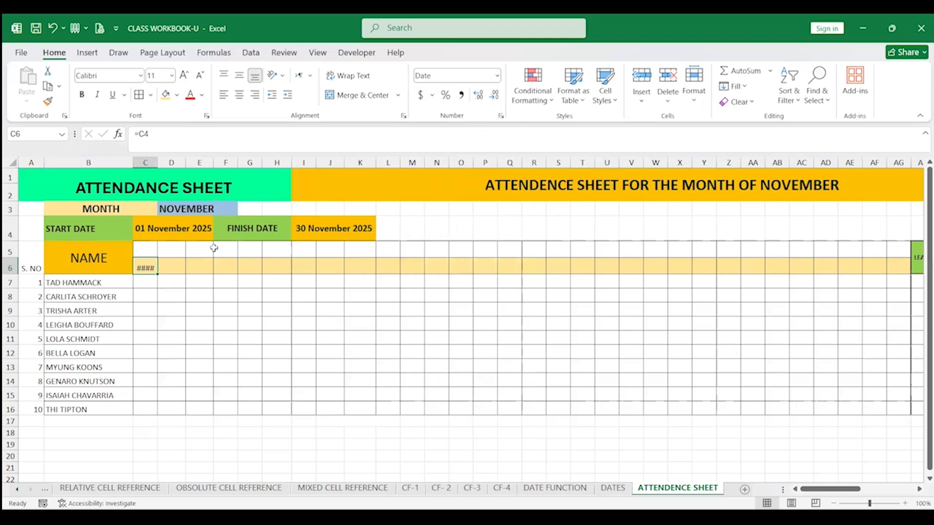
drag(157, 164, 196, 165)
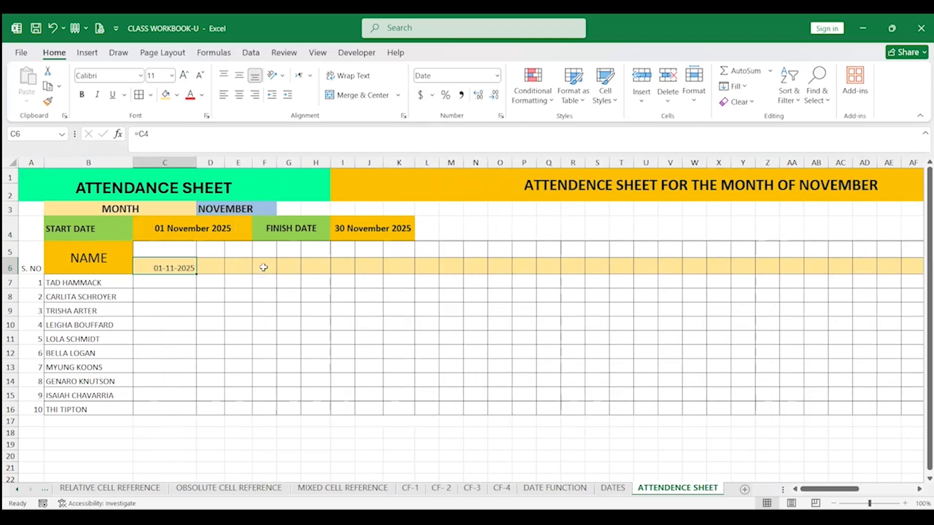
Give C6 the custom number format dd and narrow column C back
right_click(174, 266)
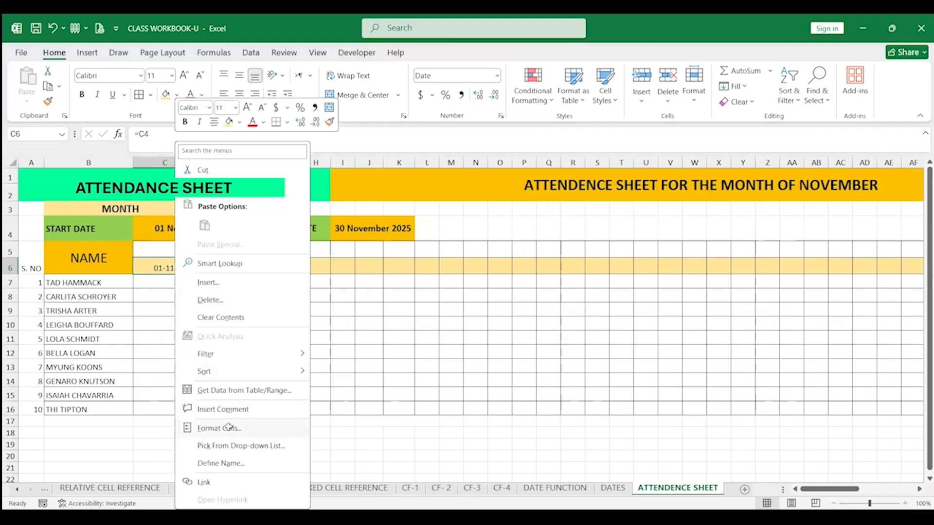
click(229, 428)
click(94, 349)
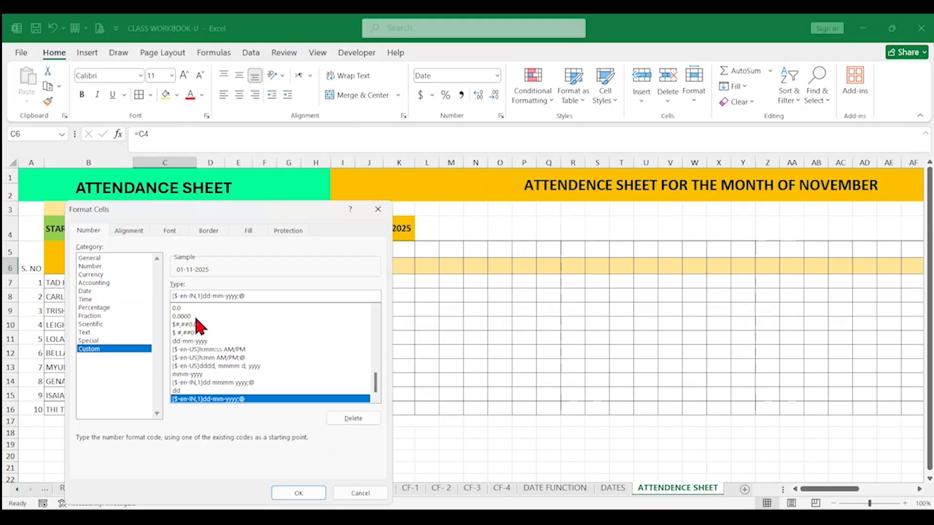
click(207, 375)
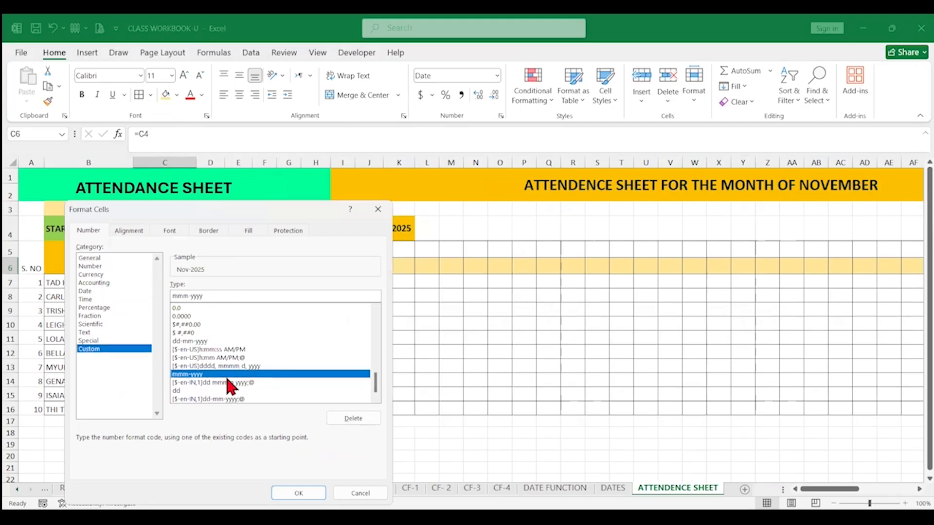
drag(375, 388, 352, 348)
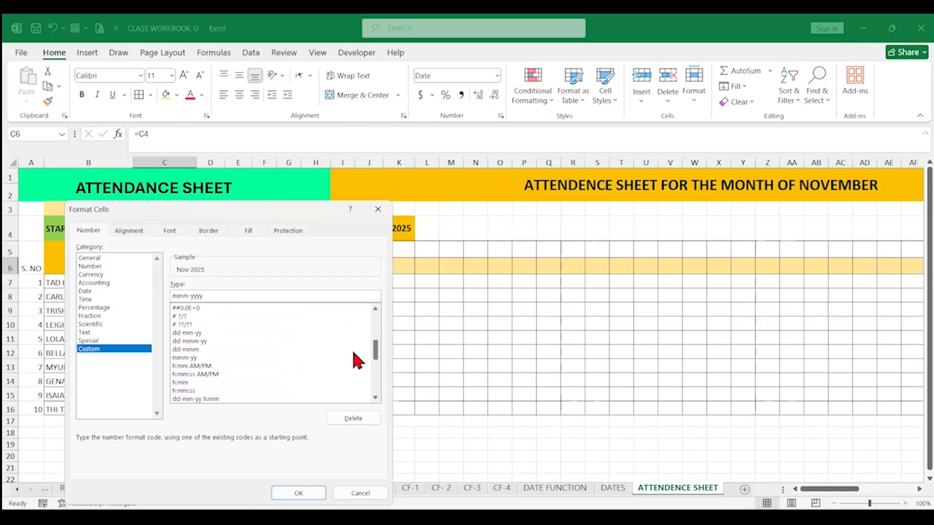
click(199, 332)
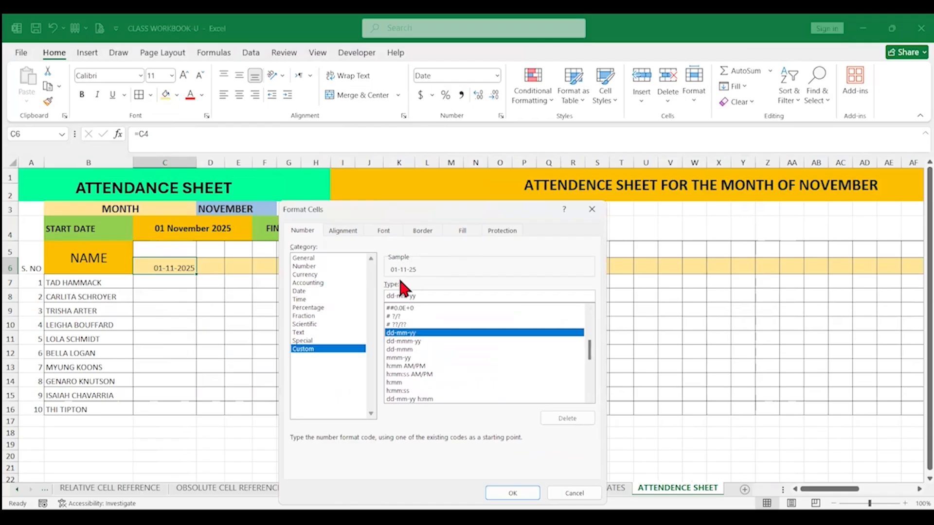
click(435, 297)
key(BackSpace)
key(BackSpace)
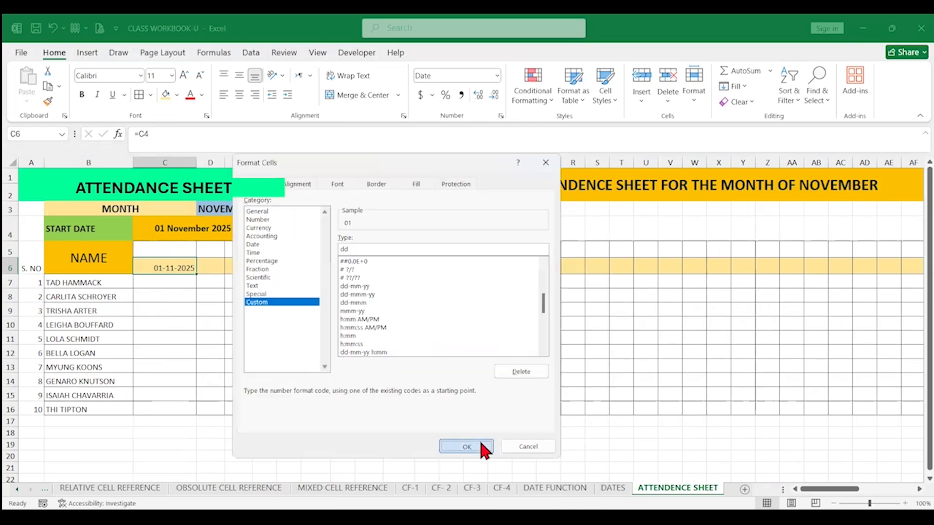
click(480, 443)
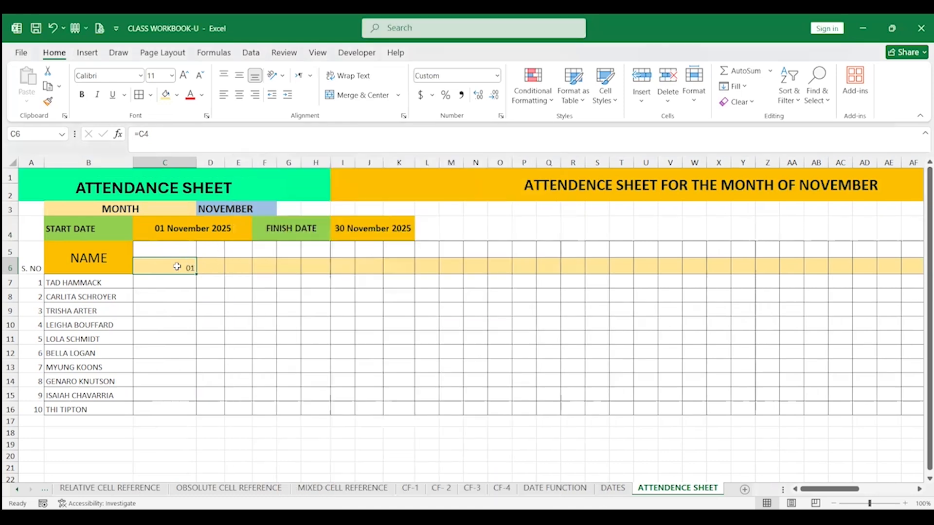
drag(196, 160, 162, 156)
Make the day number row C6:AG6 bold
drag(148, 269, 910, 269)
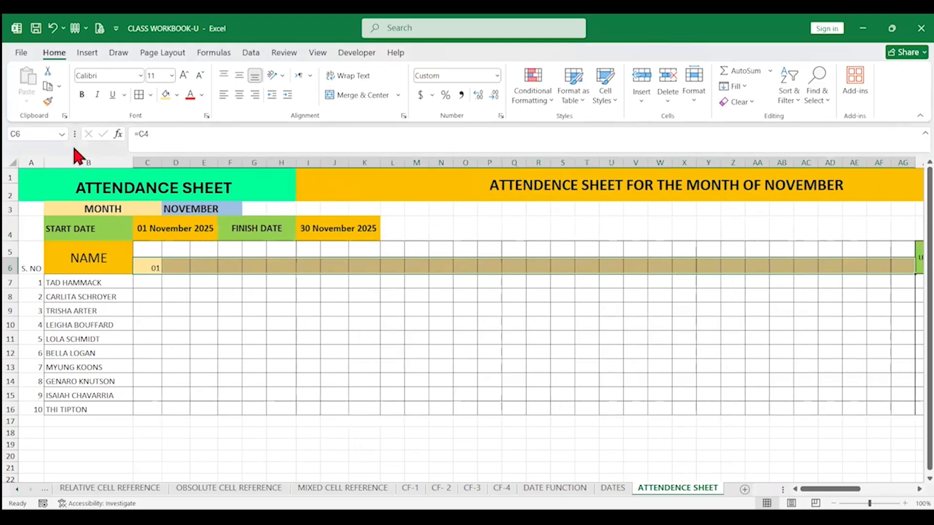
click(84, 94)
Enter the formula =C6+1 in D6 to get the next day number
click(176, 266)
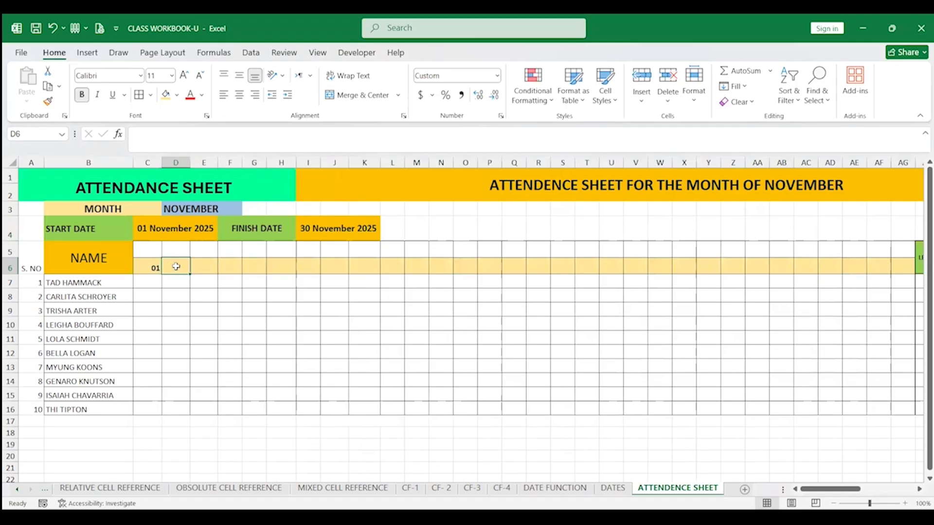
text(=)
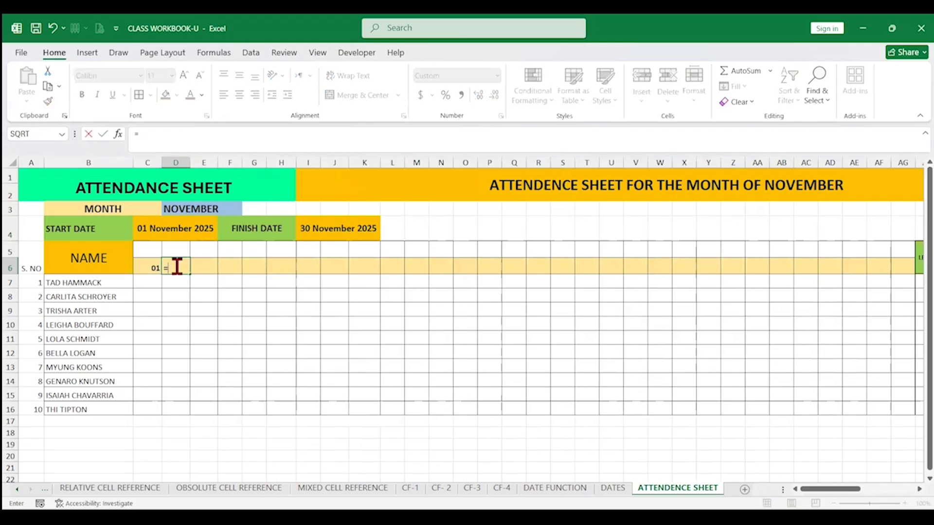
click(151, 266)
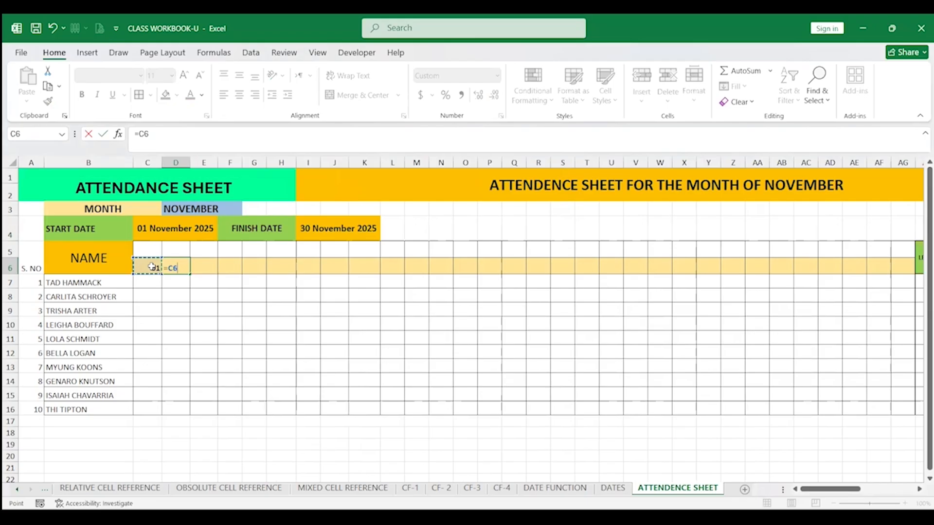
text(+1)
key(Return)
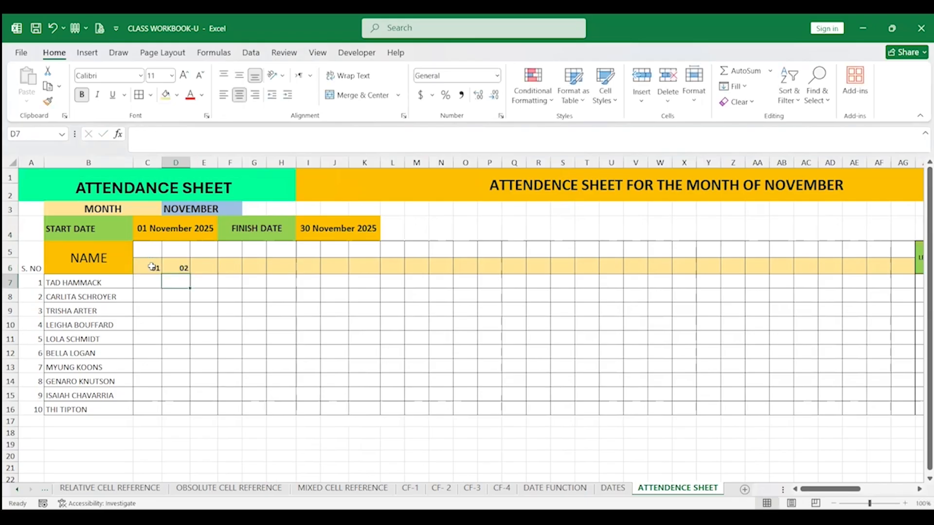
Fill the D6 day formula across row 6 to AG6
click(181, 266)
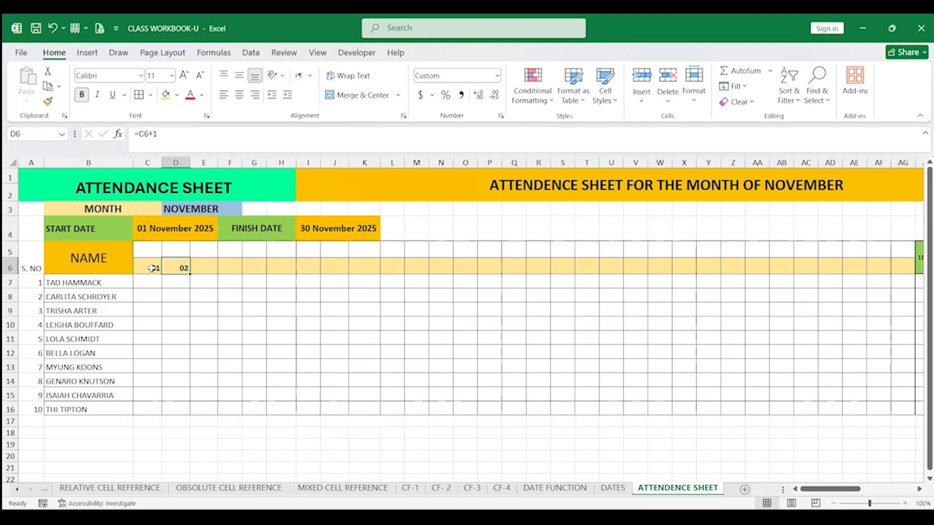
click(154, 269)
click(184, 268)
drag(188, 274, 904, 269)
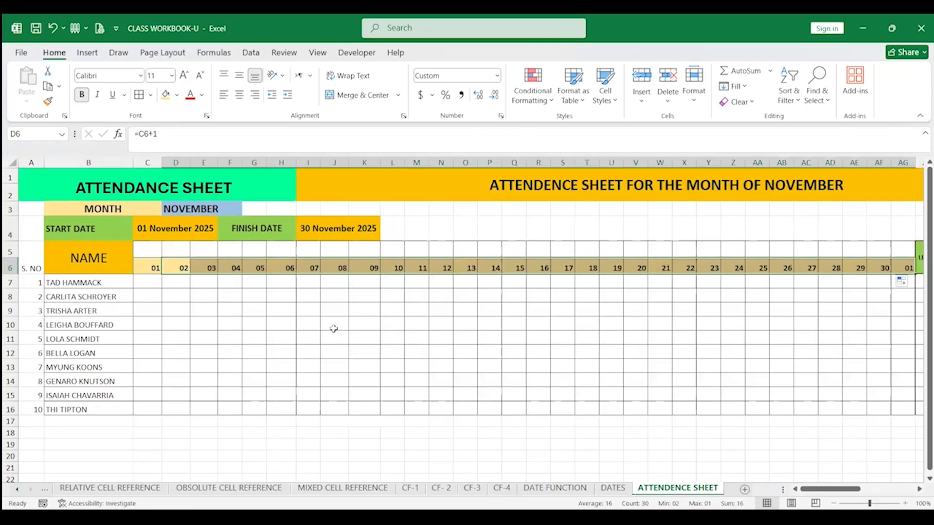
Switch the month dropdown to JUNE to test the start, finish and day headers
click(201, 233)
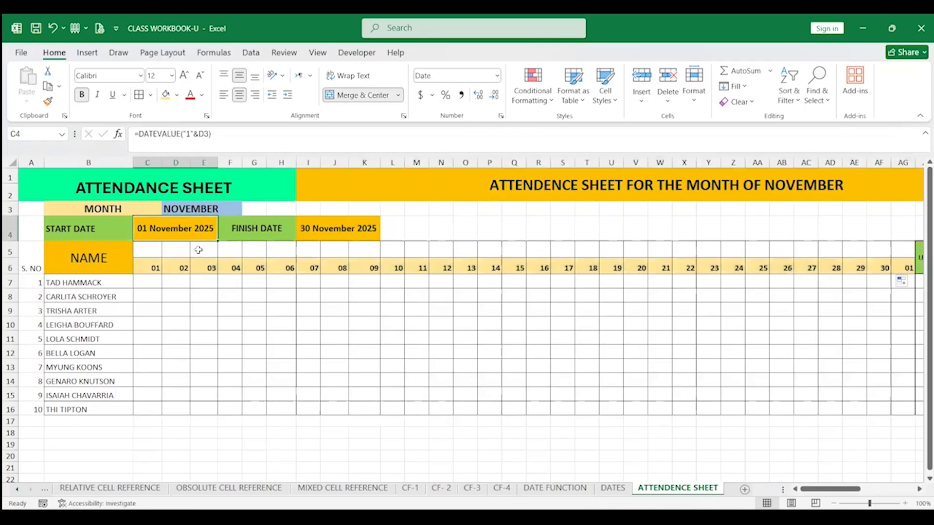
click(224, 206)
click(247, 211)
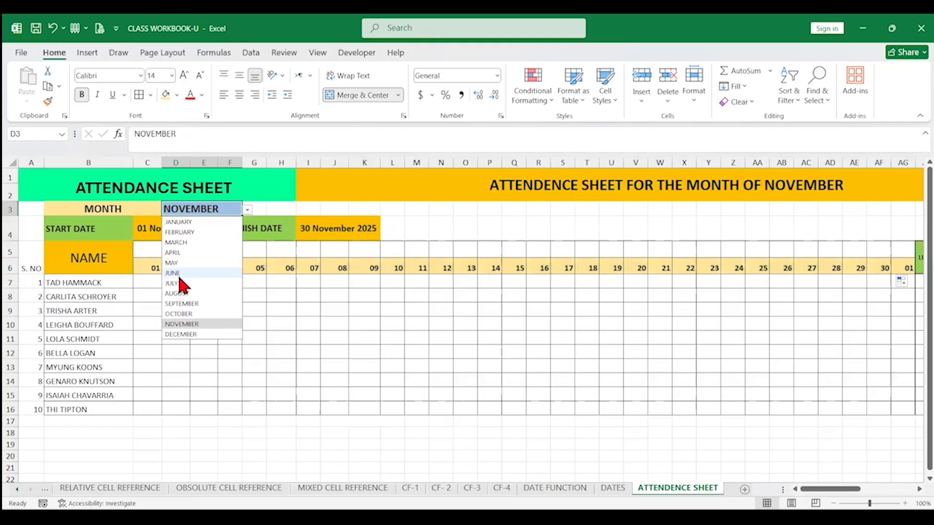
click(180, 274)
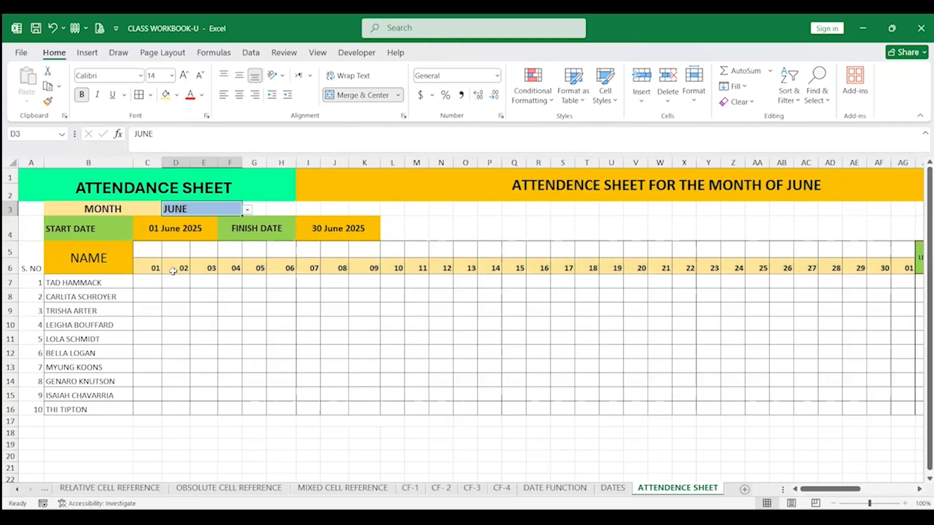
Change the month dropdown to DECEMBER
click(149, 249)
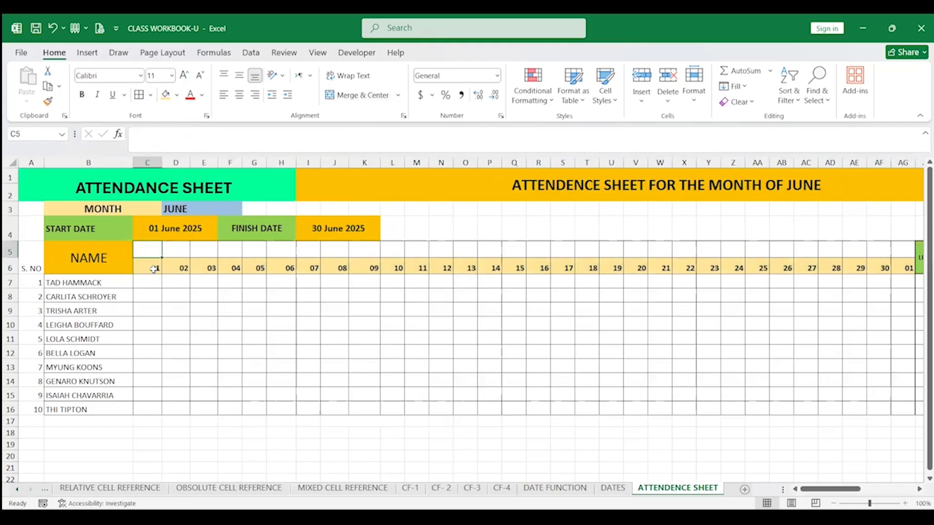
click(157, 267)
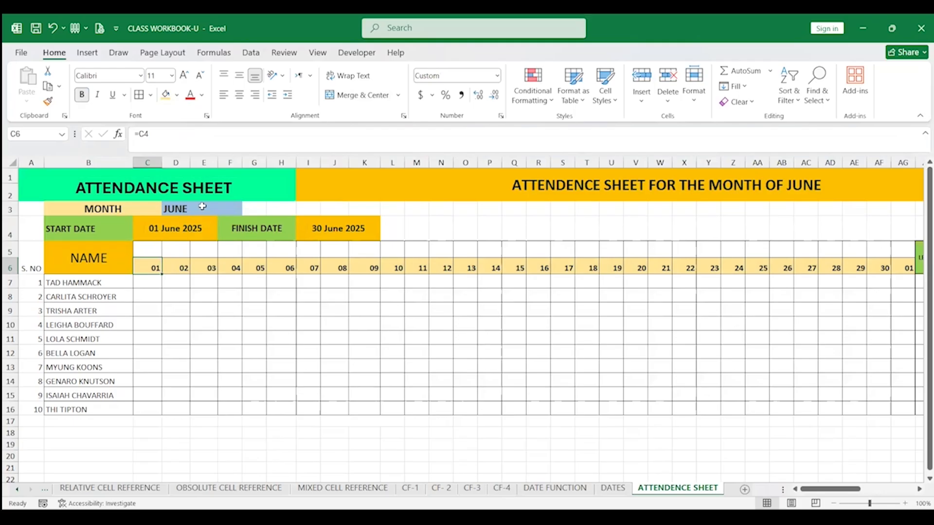
click(203, 208)
click(248, 210)
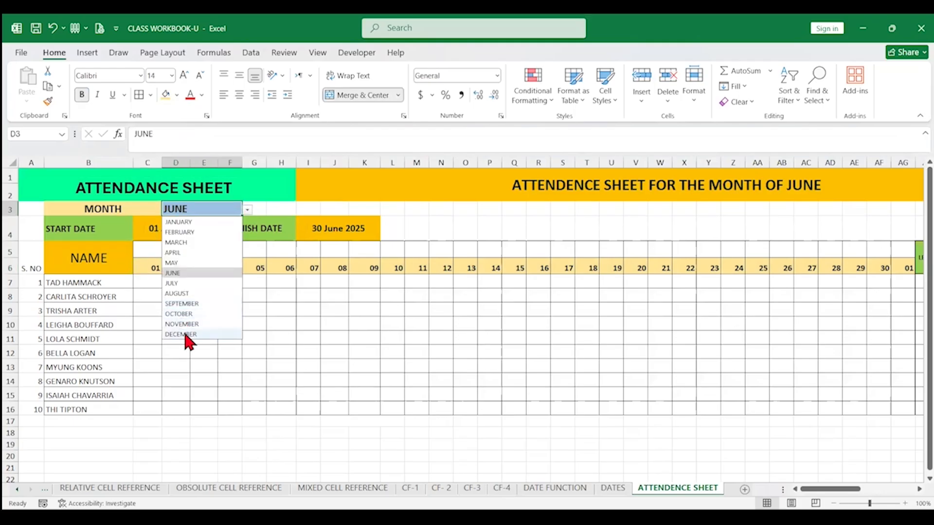
click(183, 334)
Enter =TEXT(C6,"DDD") in C5 to show the weekday name of the first day
click(149, 251)
text(=)
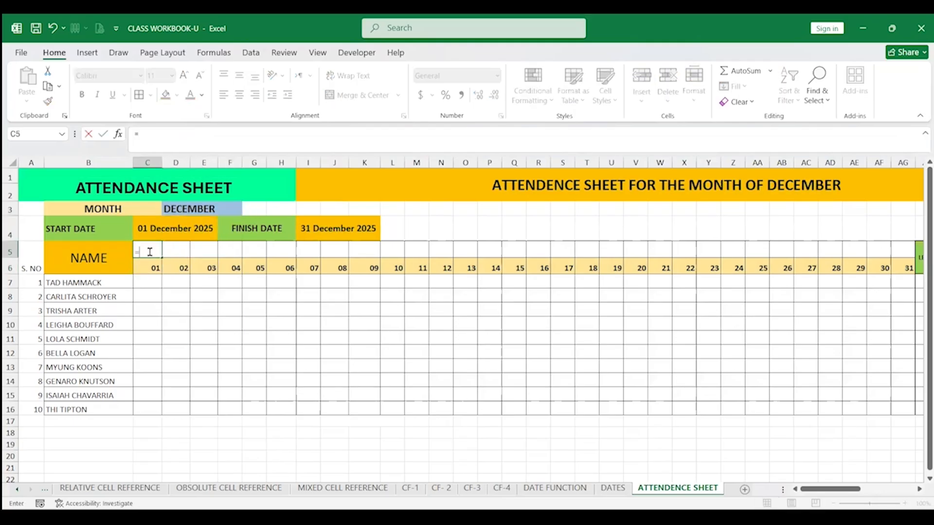
text(TEXT)
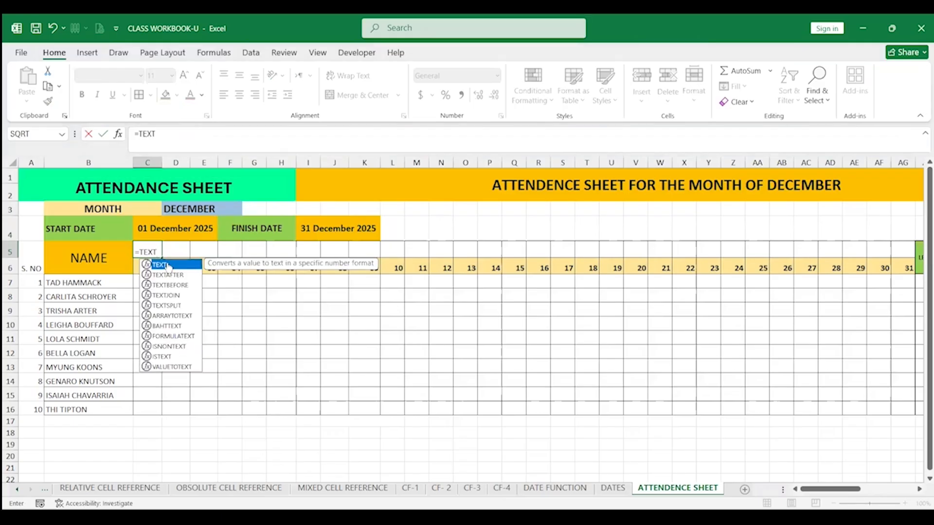
double_click(167, 266)
click(142, 270)
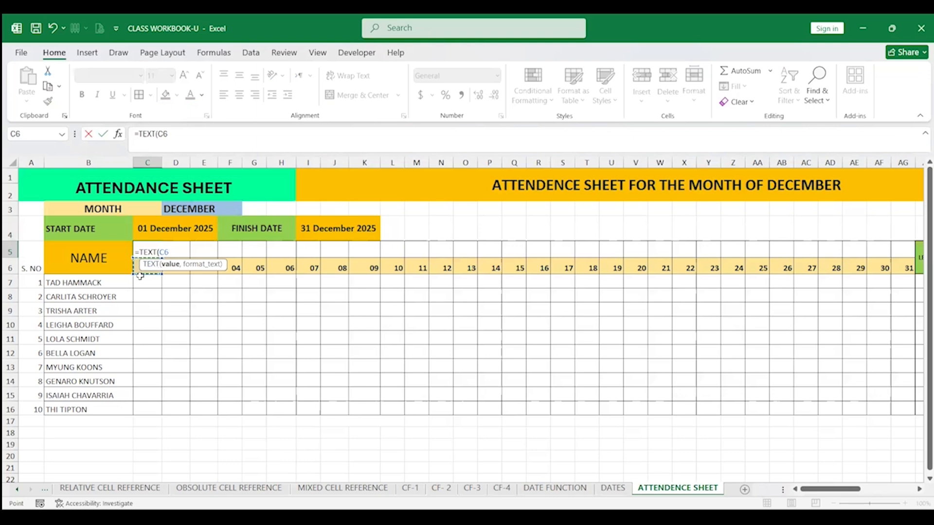
text(,"DDD)
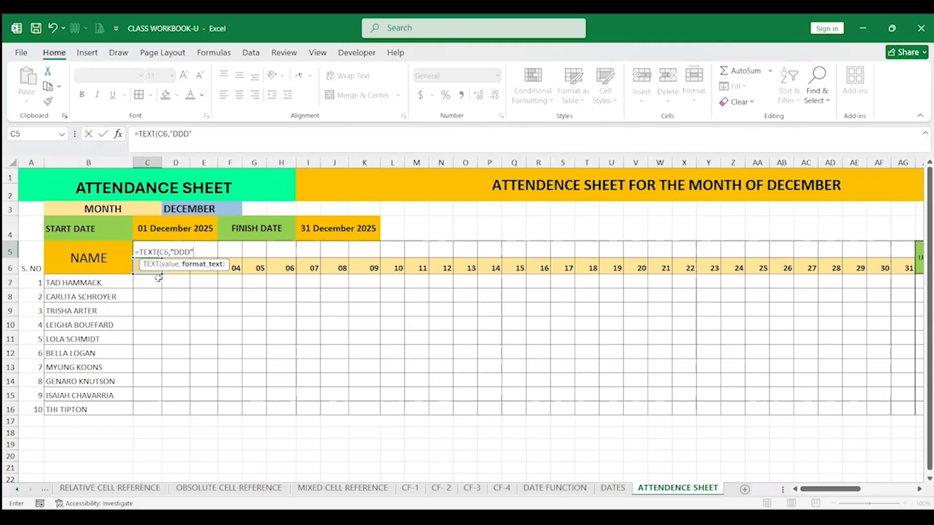
key(Return)
key(Up)
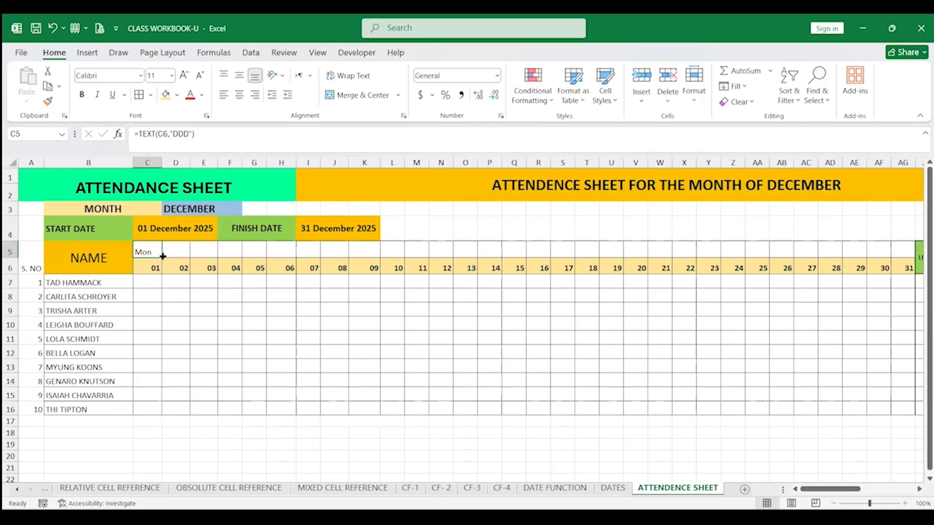
Fill the weekday formula across row 5 to AG5 and make those headers bold and centred
drag(162, 257, 907, 265)
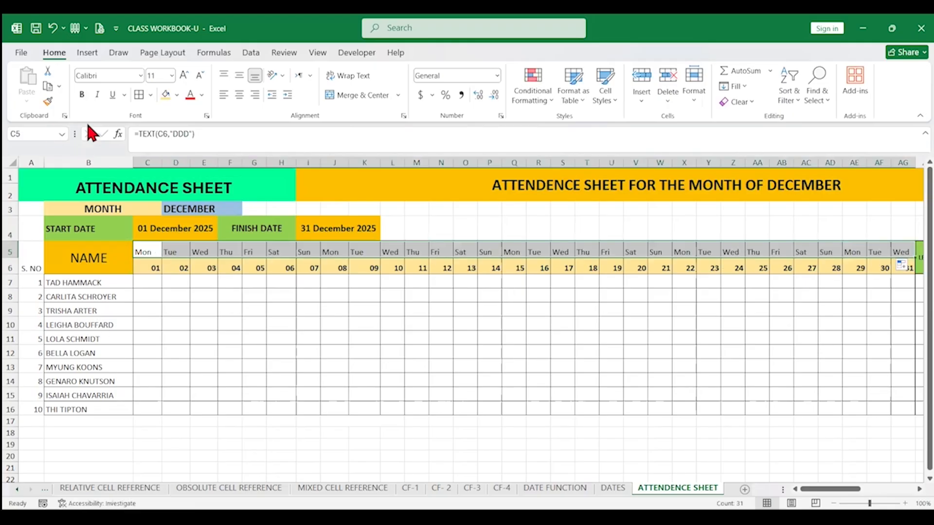
click(82, 94)
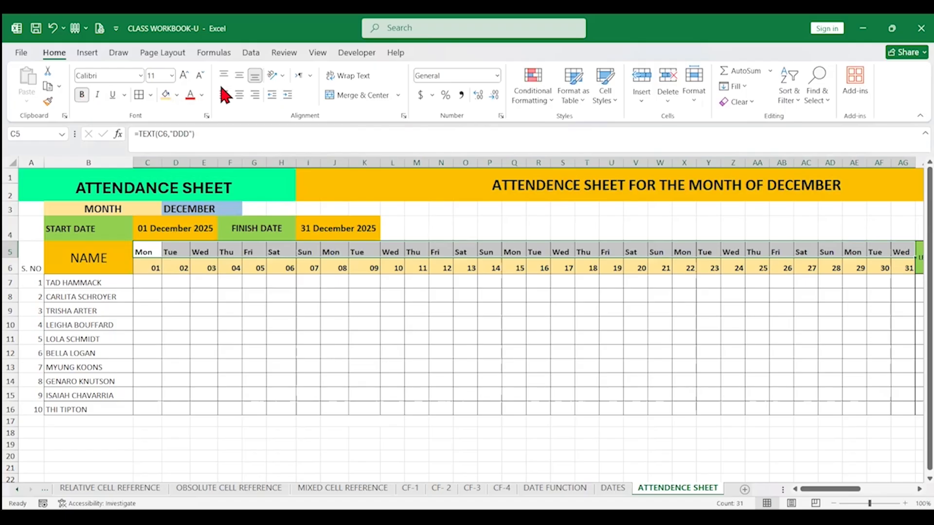
click(240, 74)
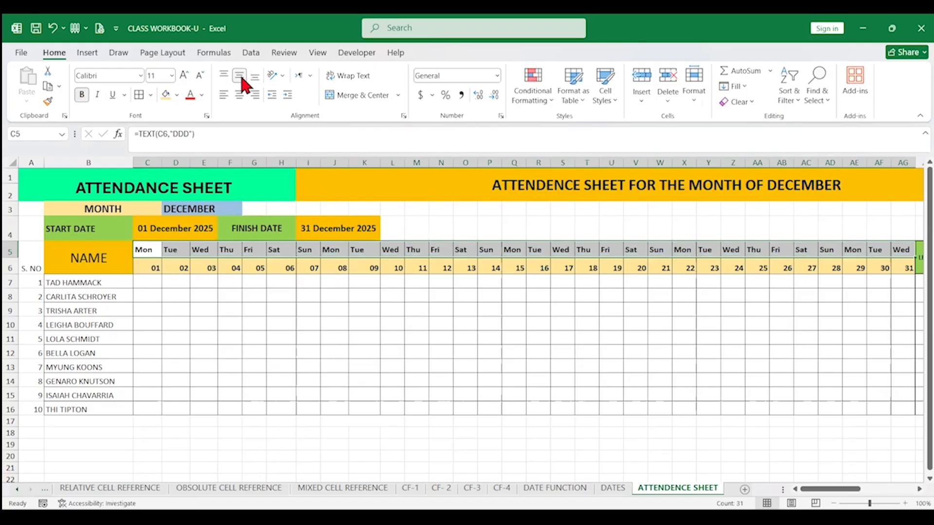
Test the month dropdown by switching to OCTOBER, JULY and back to DECEMBER
click(154, 269)
click(214, 231)
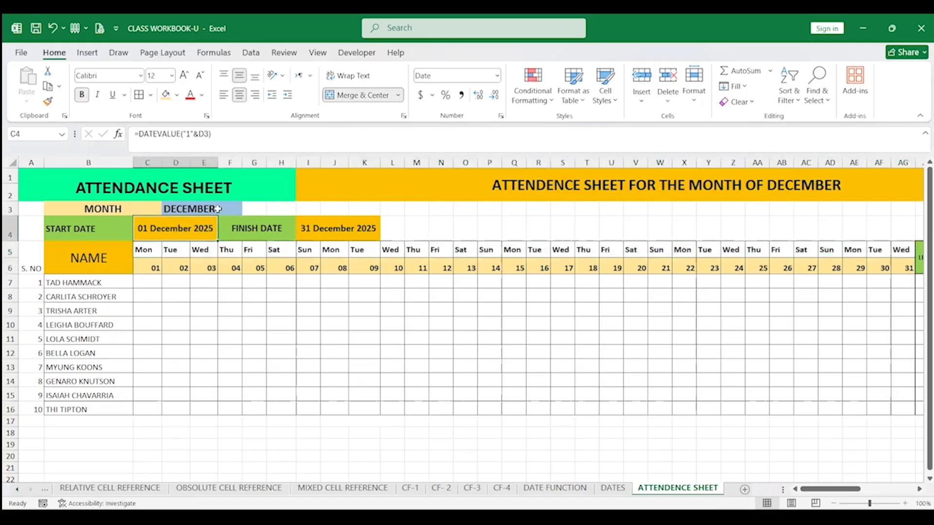
click(238, 212)
click(248, 212)
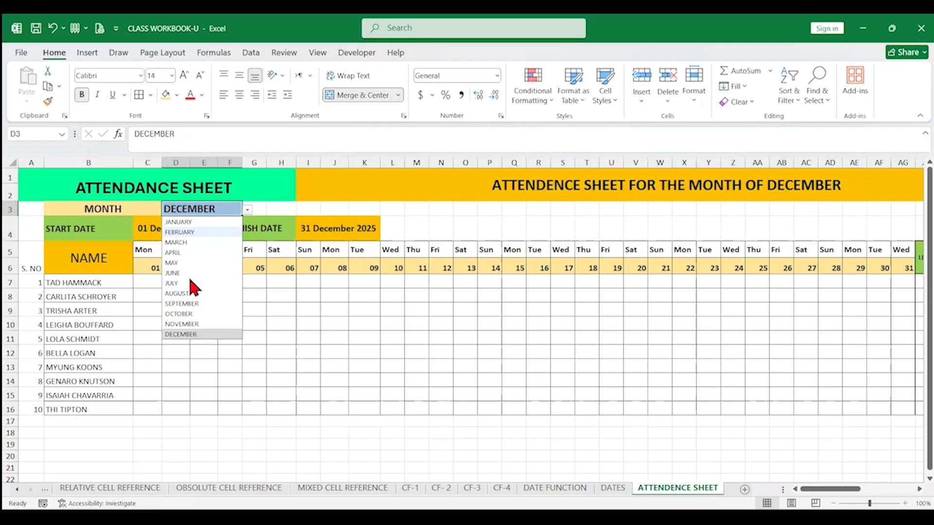
click(183, 312)
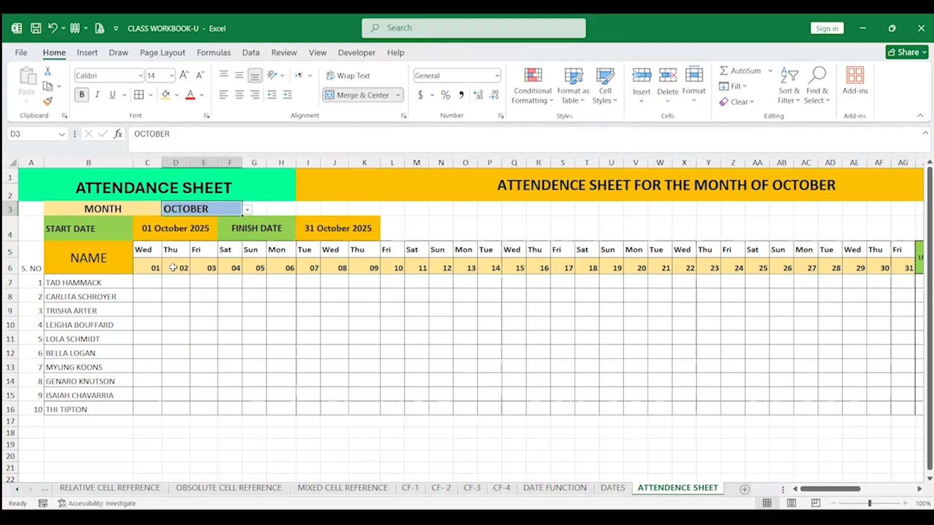
click(249, 210)
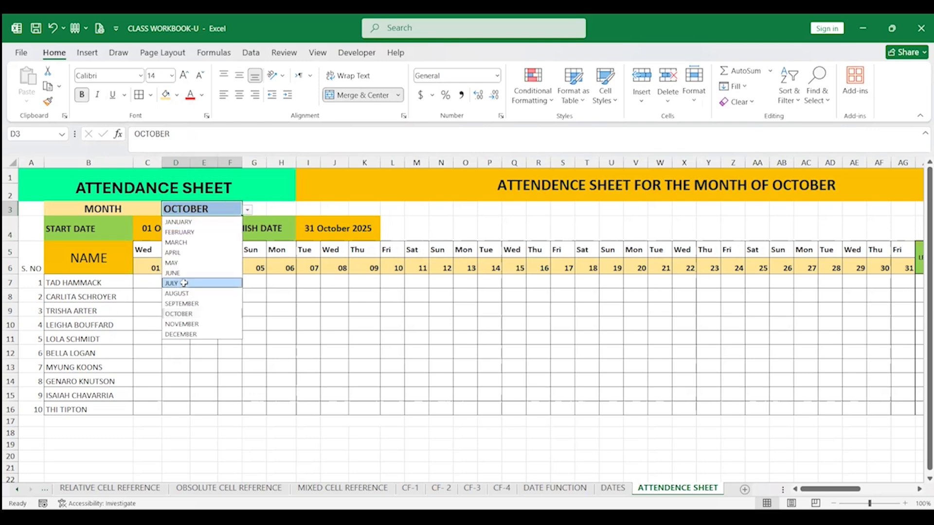
click(185, 281)
click(249, 209)
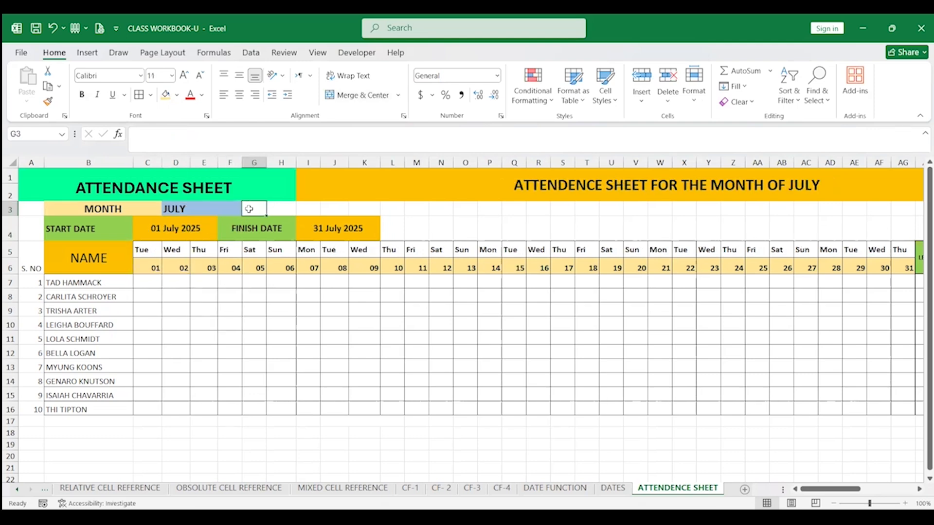
click(227, 209)
click(249, 210)
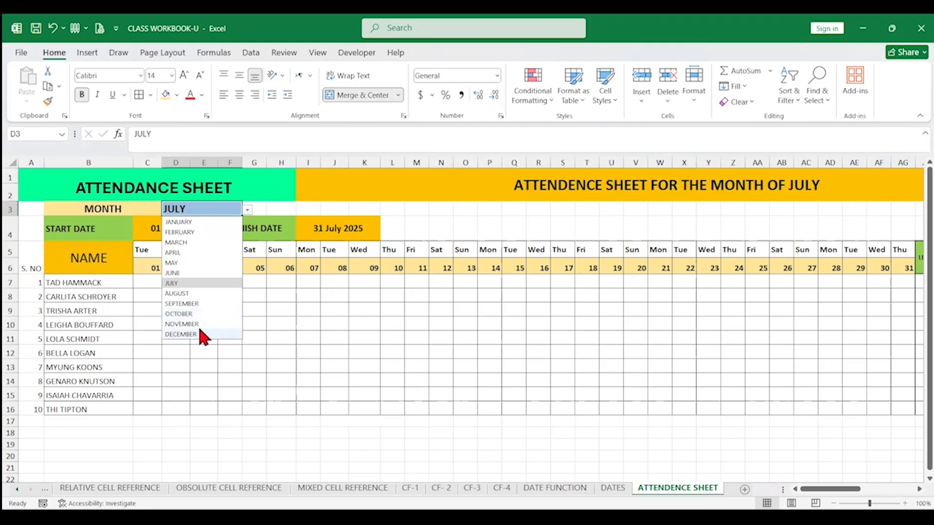
click(197, 331)
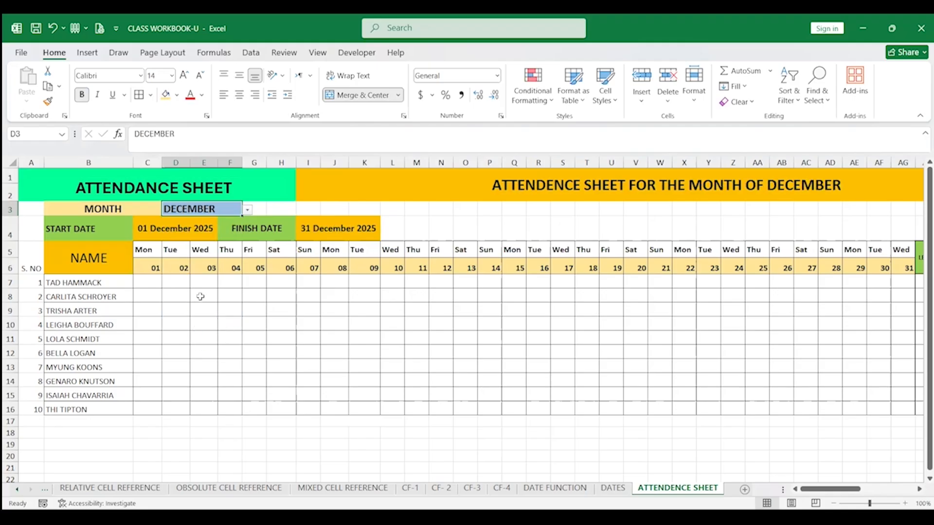
Select C5:AG16 and start a new conditional formatting rule that uses a formula
click(205, 324)
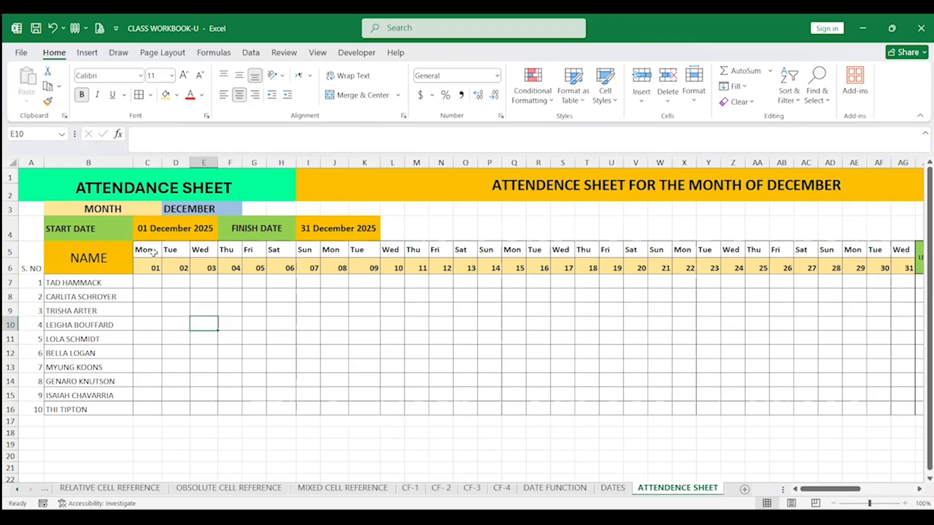
drag(147, 249, 894, 411)
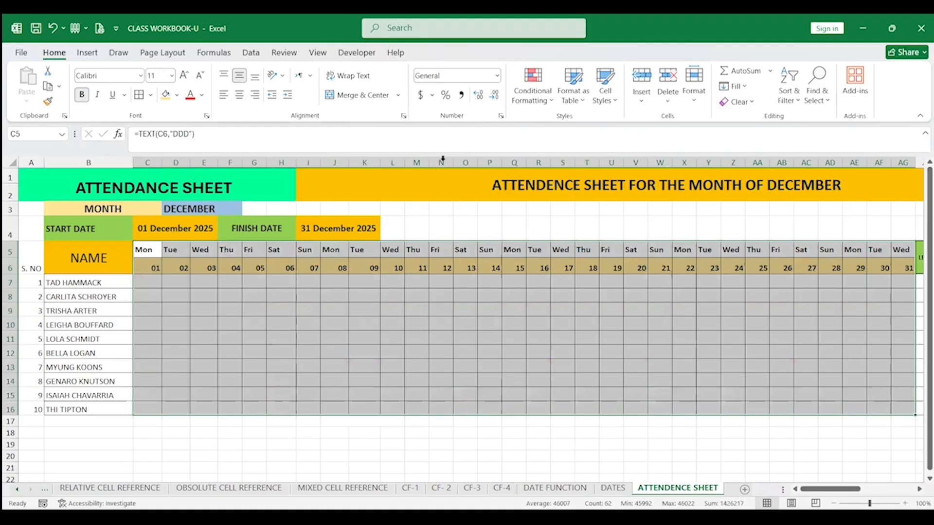
click(532, 99)
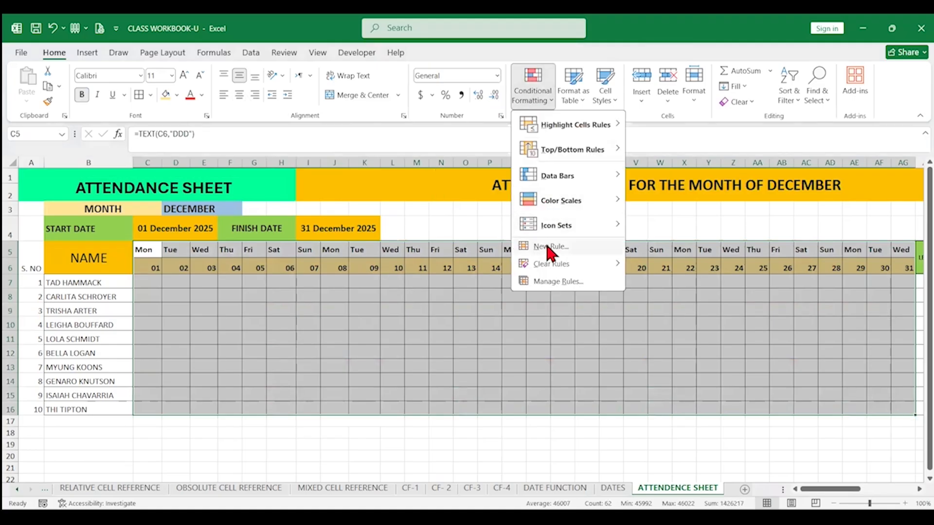
click(547, 247)
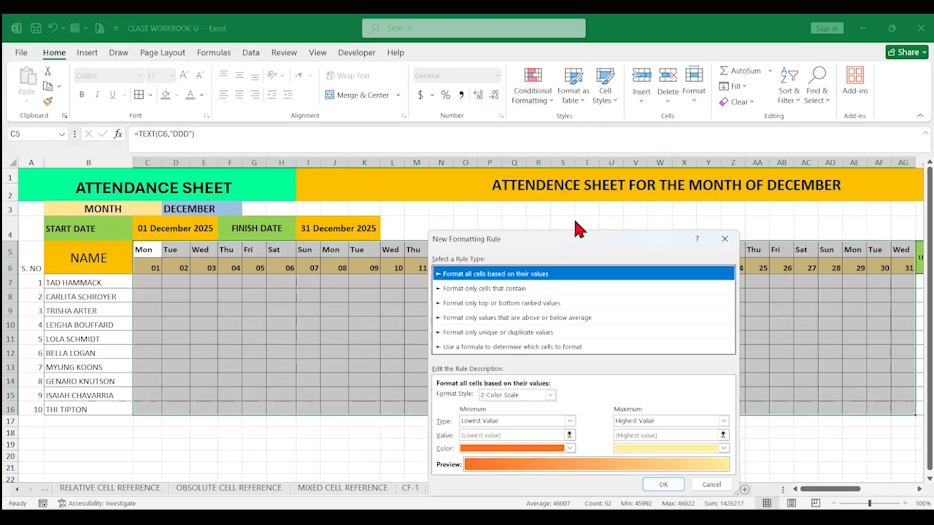
drag(576, 236, 608, 76)
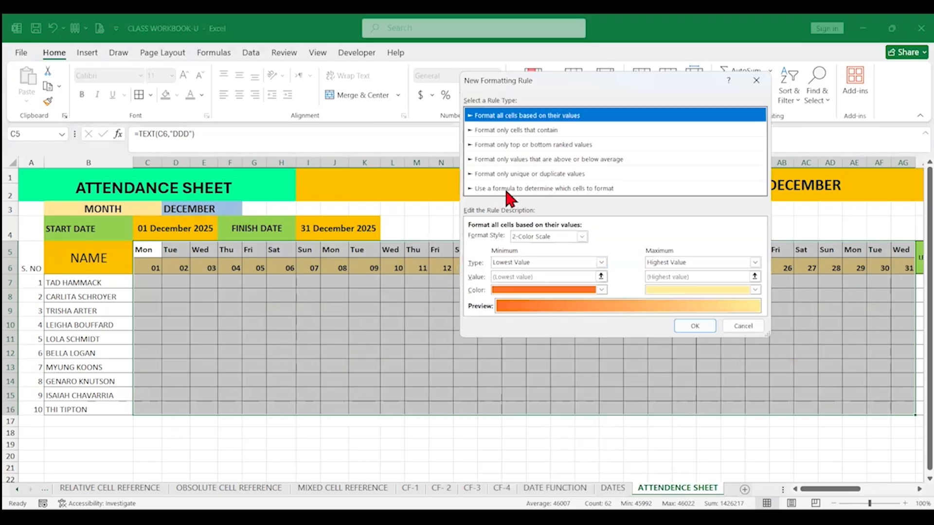
click(505, 189)
Choose the formula-based rule type and enter the condition =C$5="SUN" for the selected range
click(492, 238)
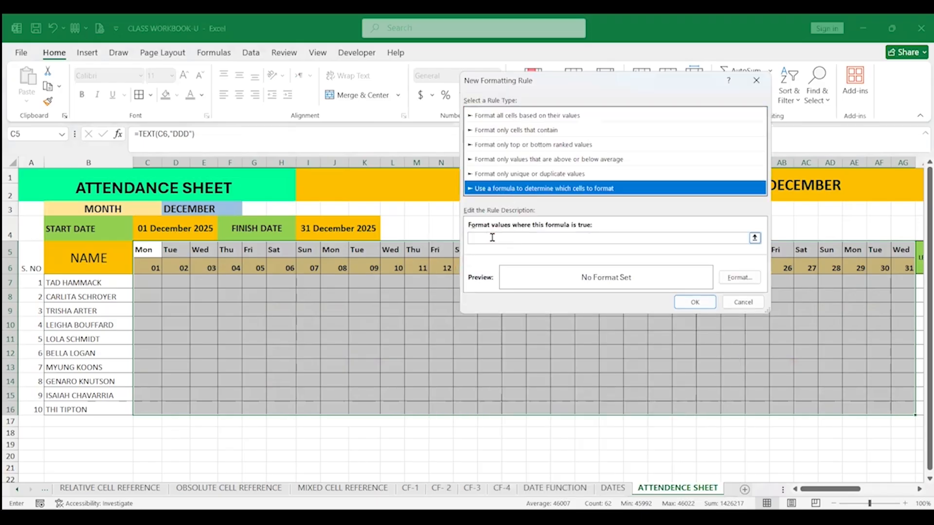
text(=)
click(147, 250)
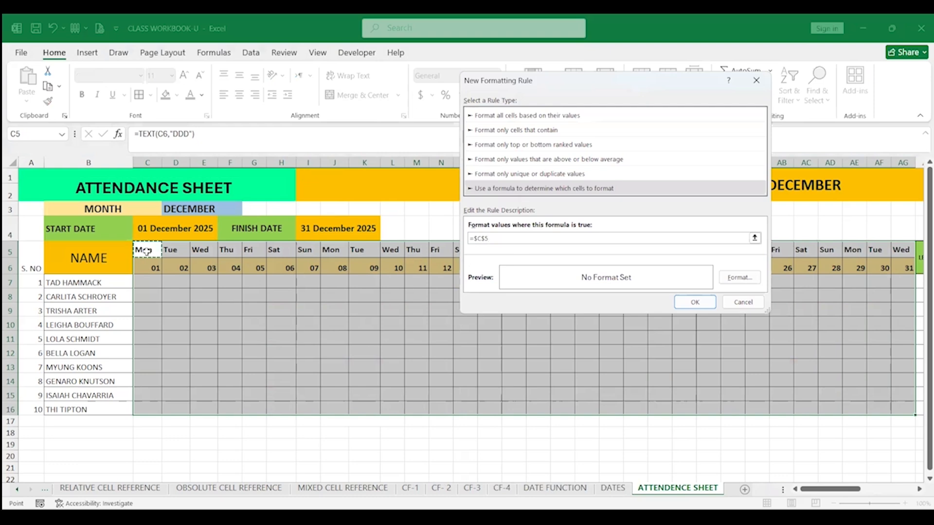
text(="SUN"F)
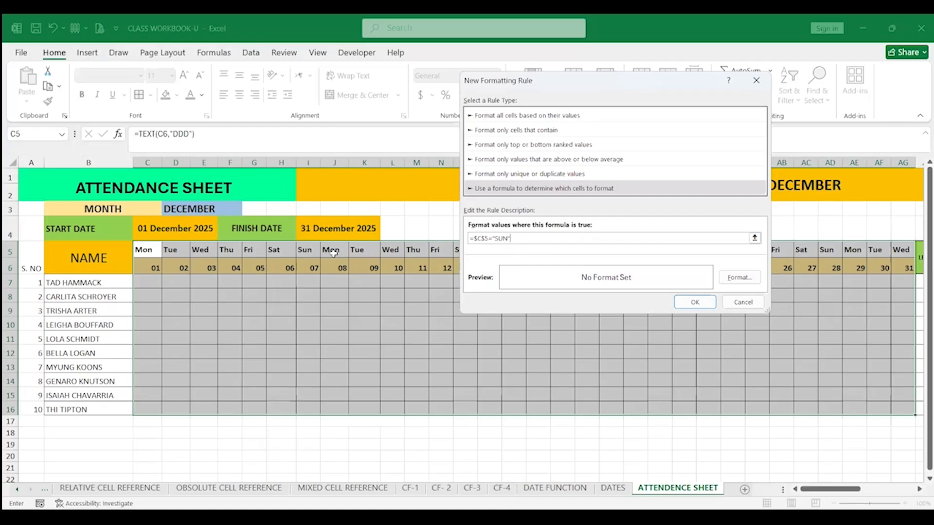
click(478, 238)
key(BackSpace)
Set the rule's format to a custom pink fill colour and apply the conditional formatting rule
click(739, 277)
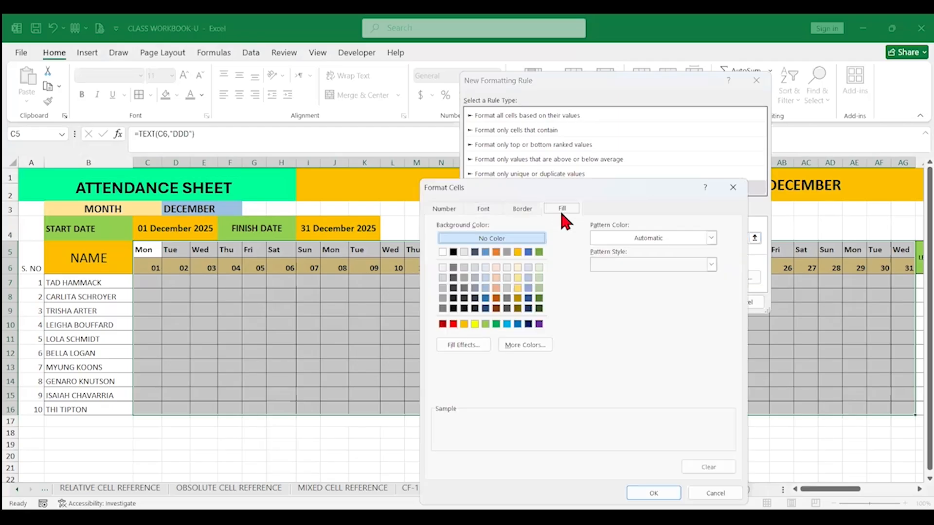
click(497, 289)
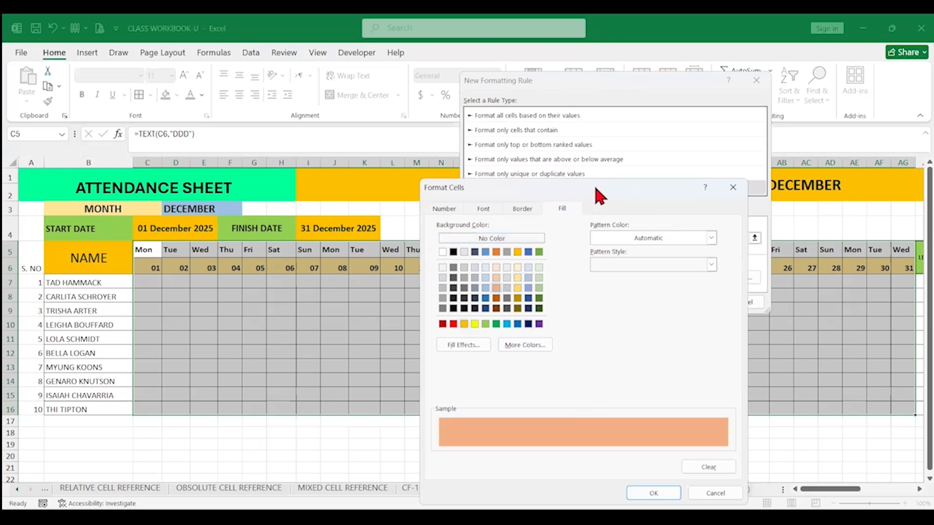
drag(594, 184, 614, 117)
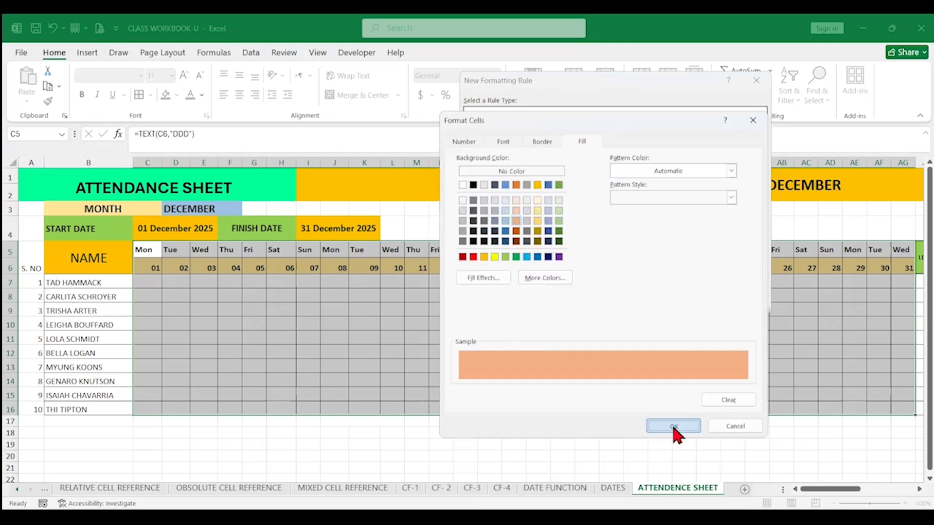
click(541, 278)
click(584, 304)
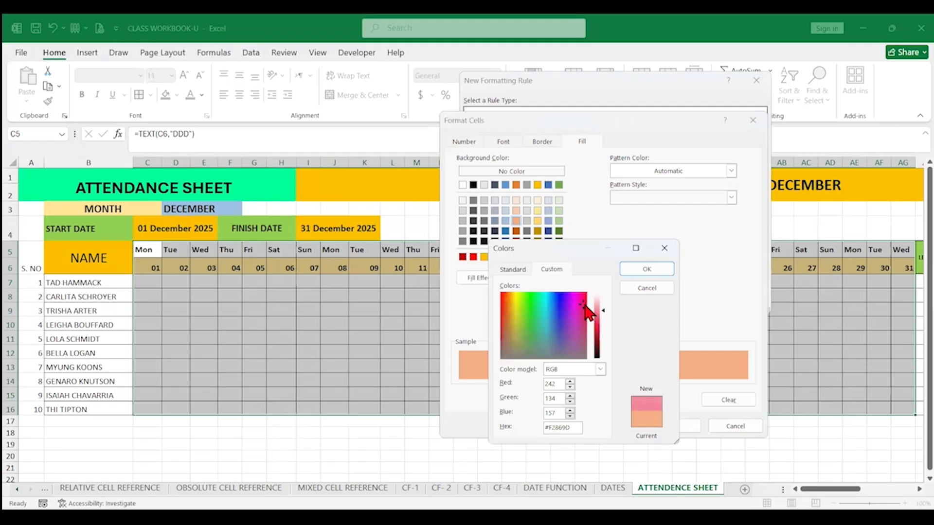
click(585, 298)
click(649, 270)
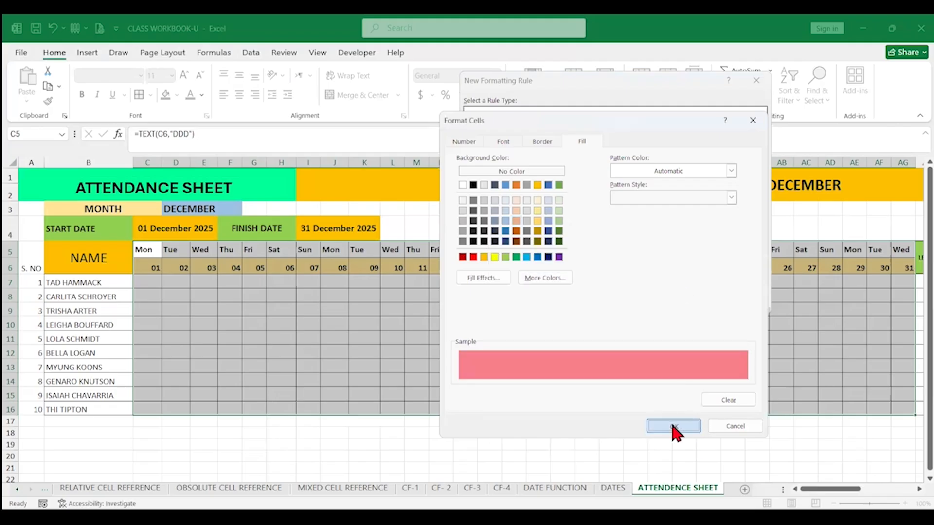
click(674, 427)
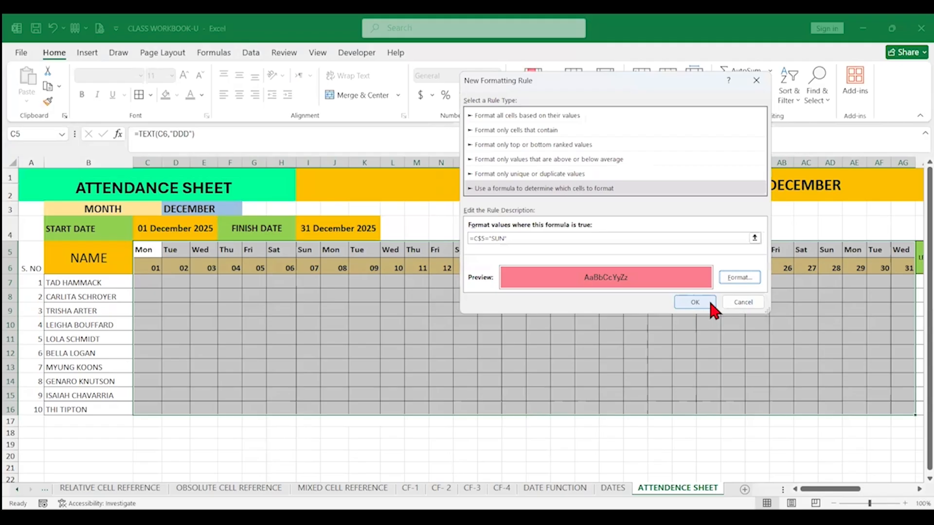
click(703, 301)
Test the Sunday highlighting by switching the month dropdown to NOVEMBER and back to DECEMBER
click(232, 209)
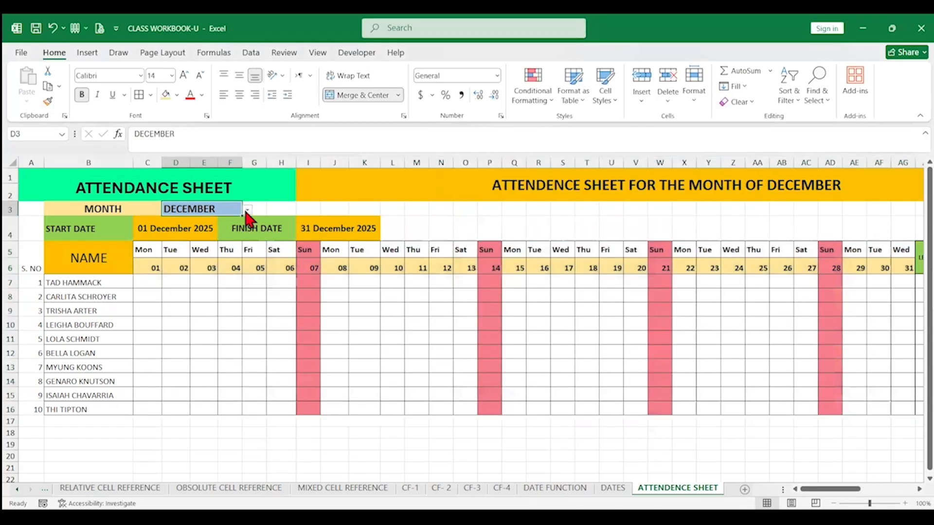
click(248, 209)
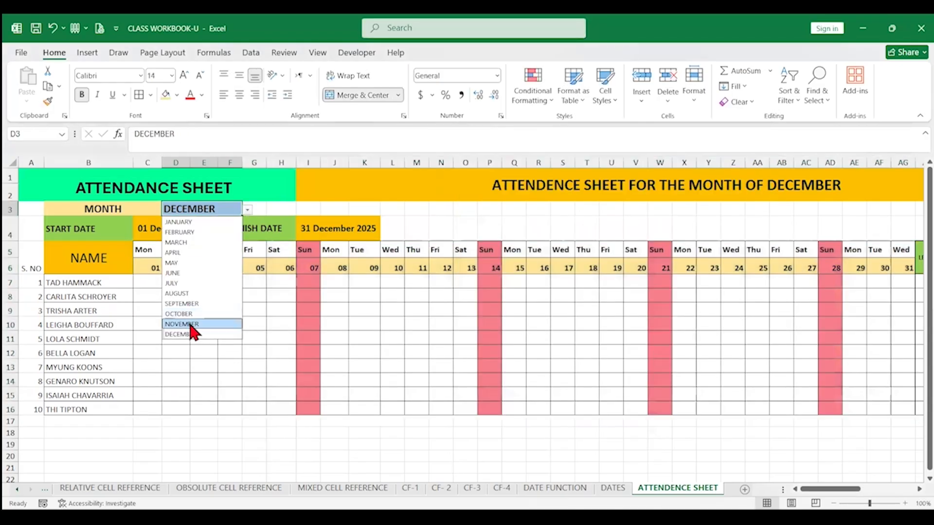
click(191, 325)
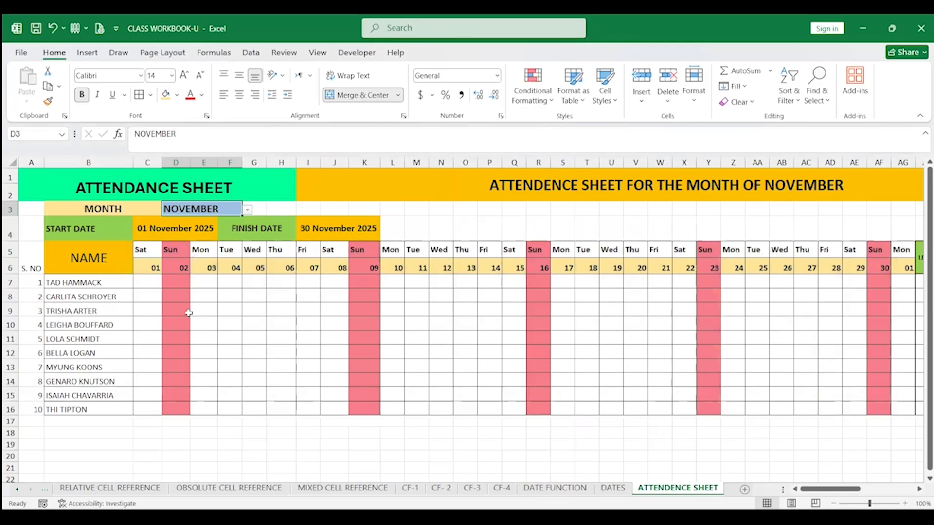
click(247, 210)
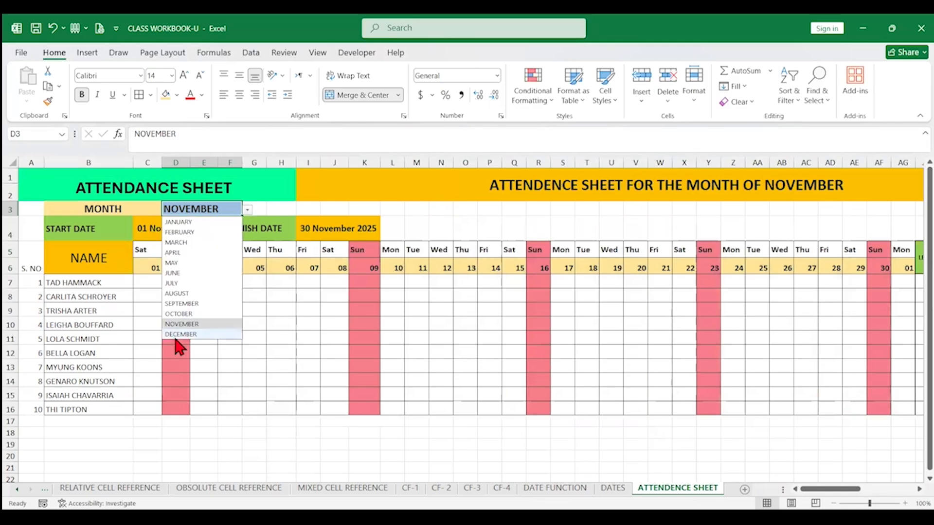
click(187, 332)
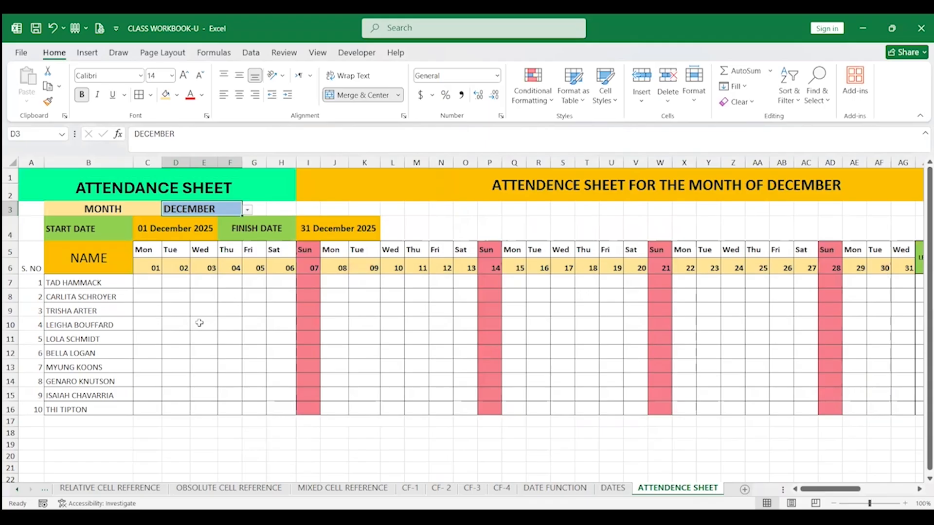
Enter P in C7, fill the first week with P and L on Saturday, and copy it down to row 16
click(152, 280)
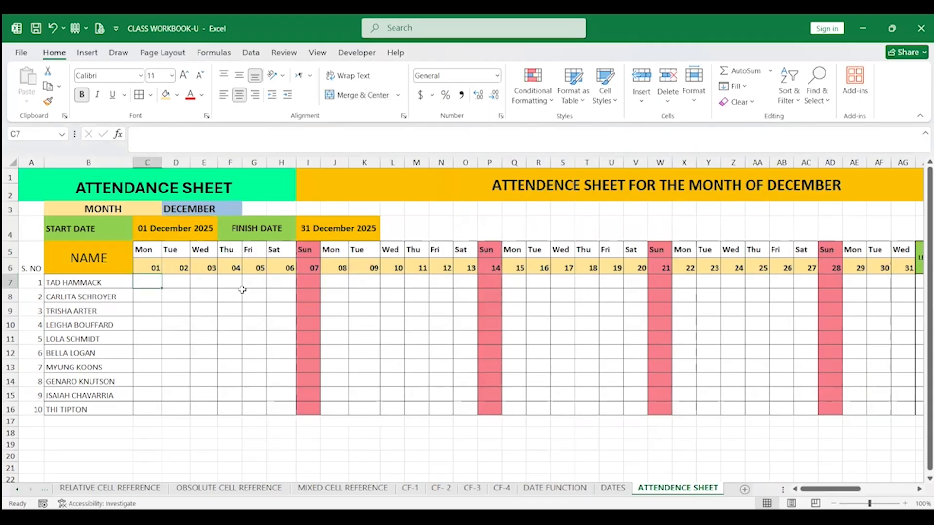
text(P)
click(175, 280)
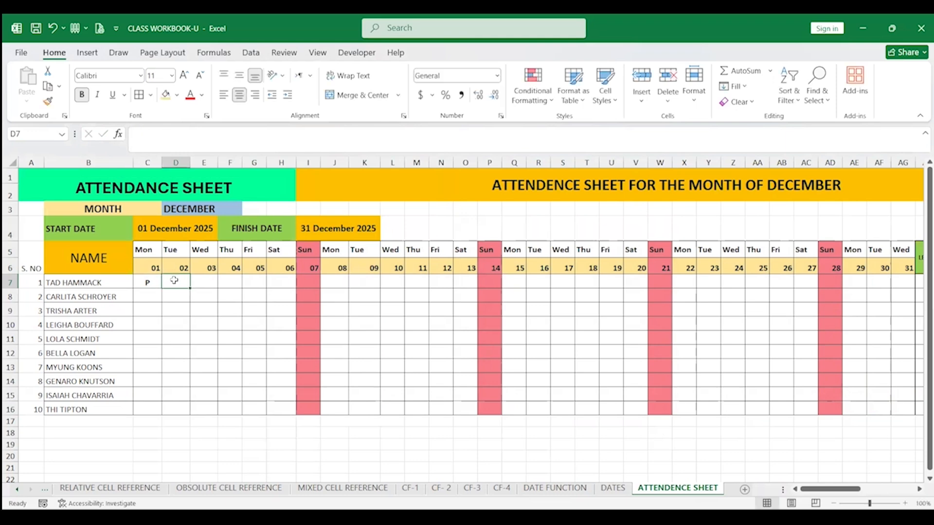
click(151, 280)
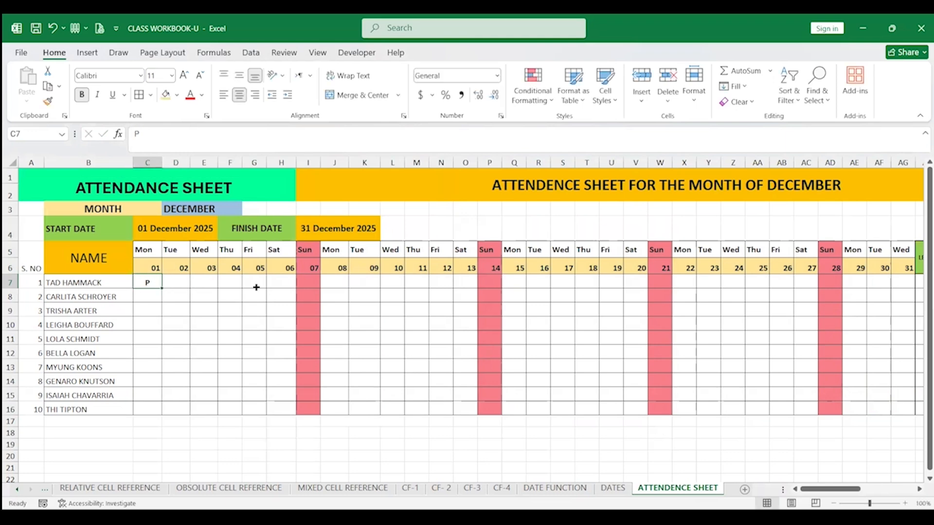
drag(257, 287, 258, 287)
click(280, 281)
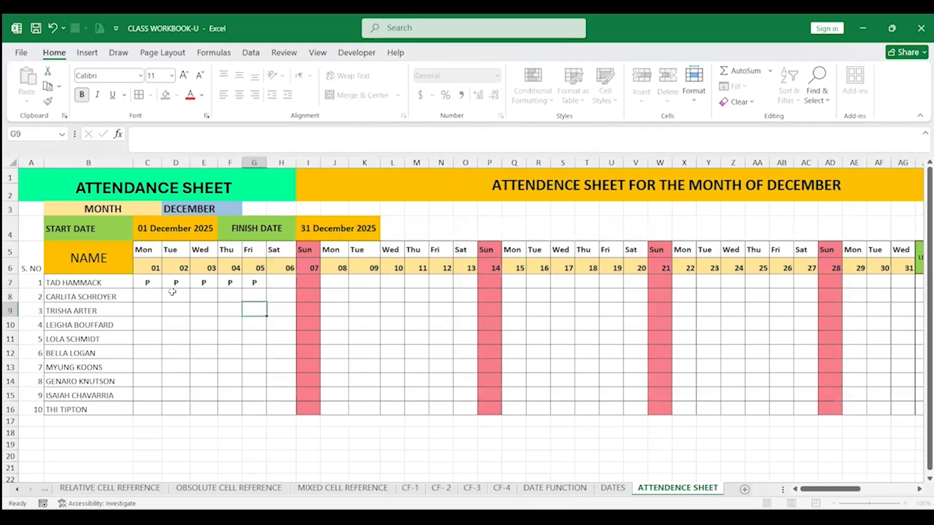
drag(148, 283, 295, 317)
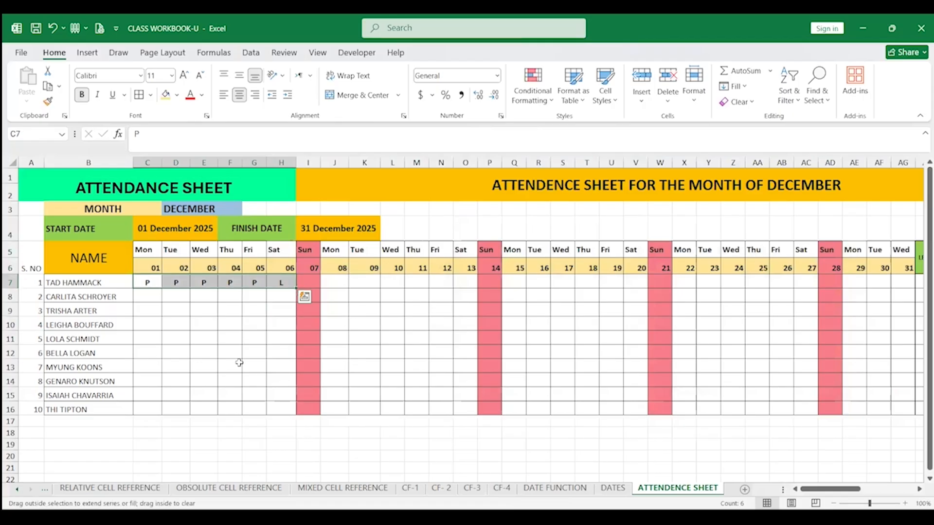
drag(239, 363, 294, 413)
Change individual first-week marks to L or H for several students
click(202, 323)
text(L)
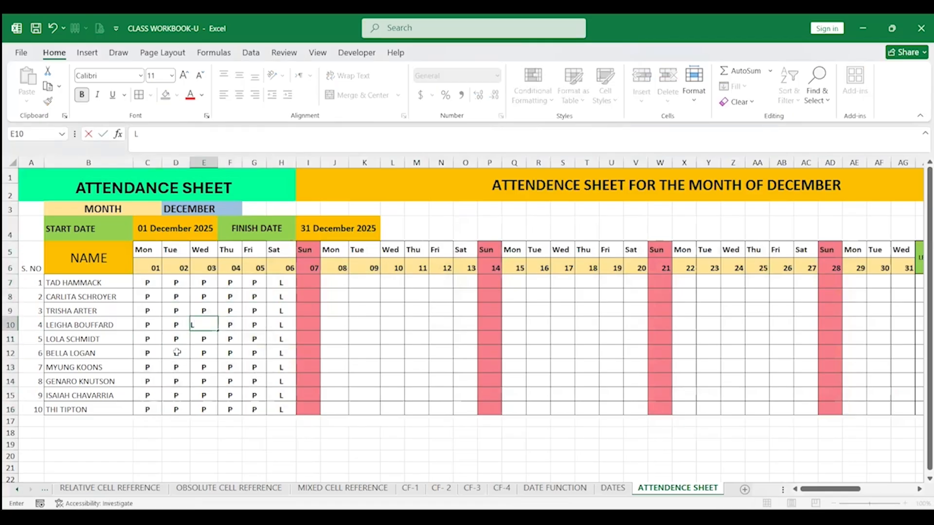
click(177, 352)
text(L)
click(212, 368)
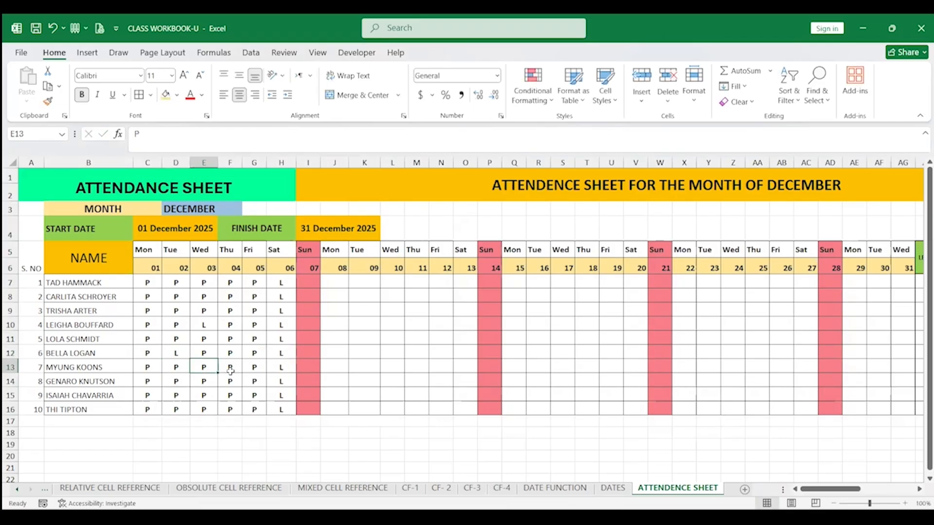
text(H)
click(260, 340)
text(H)
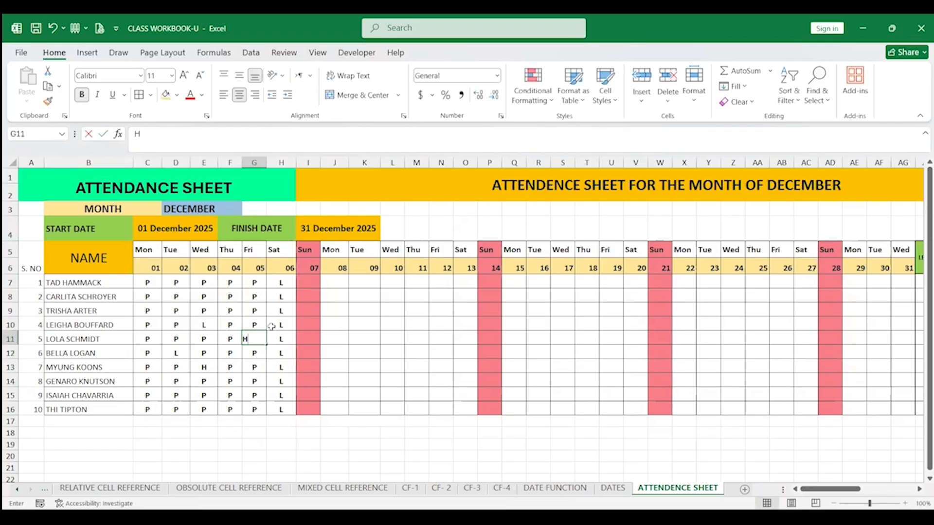
click(257, 311)
text(L)
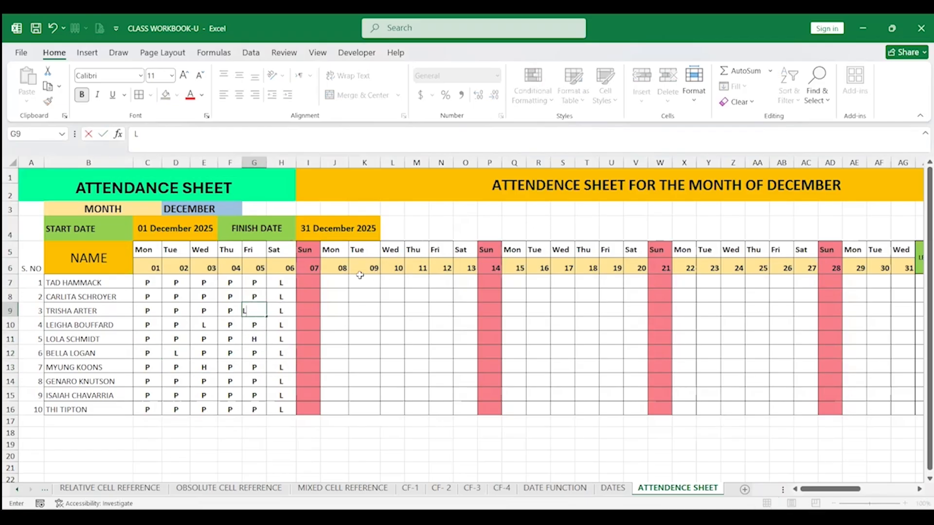
Copy the first week's marks into the following three weeks and clear the marks for the 26th and 27th
drag(151, 283, 279, 409)
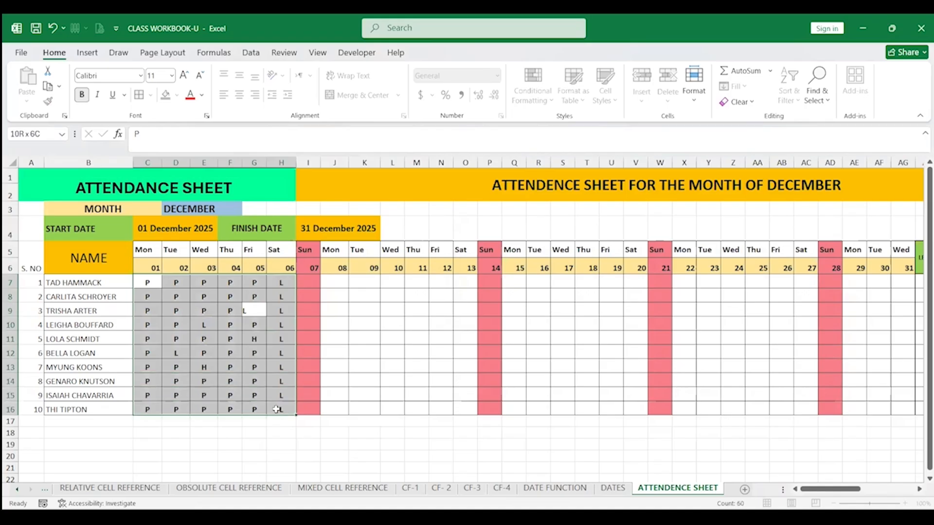
key(ctrl+c)
click(336, 284)
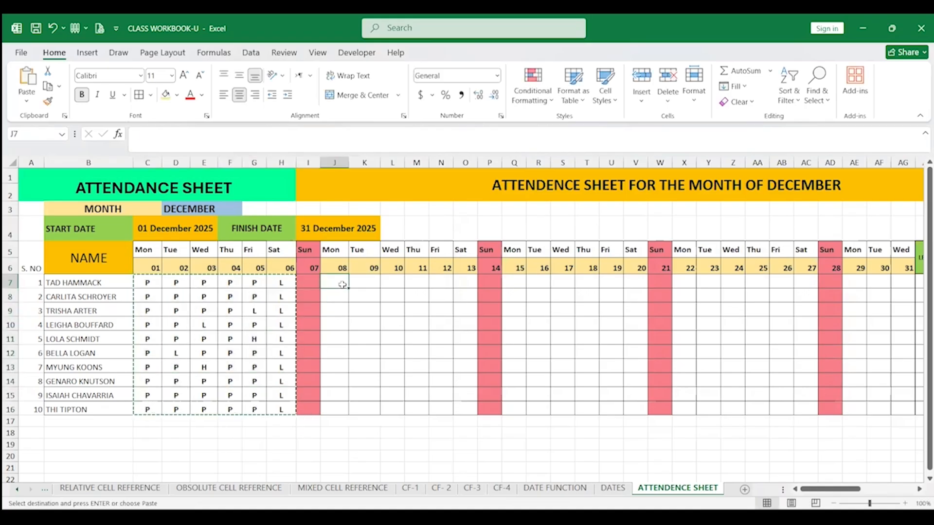
key(ctrl+v)
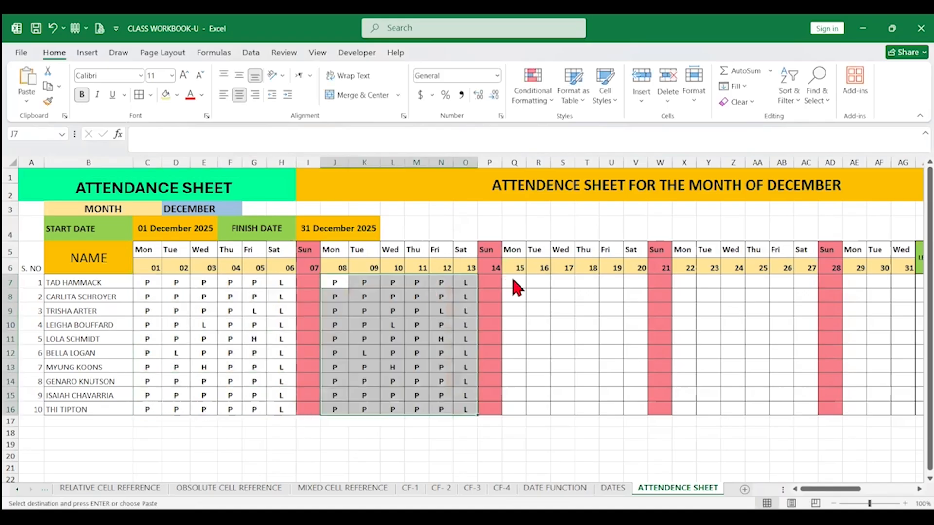
click(513, 282)
key(ctrl+v)
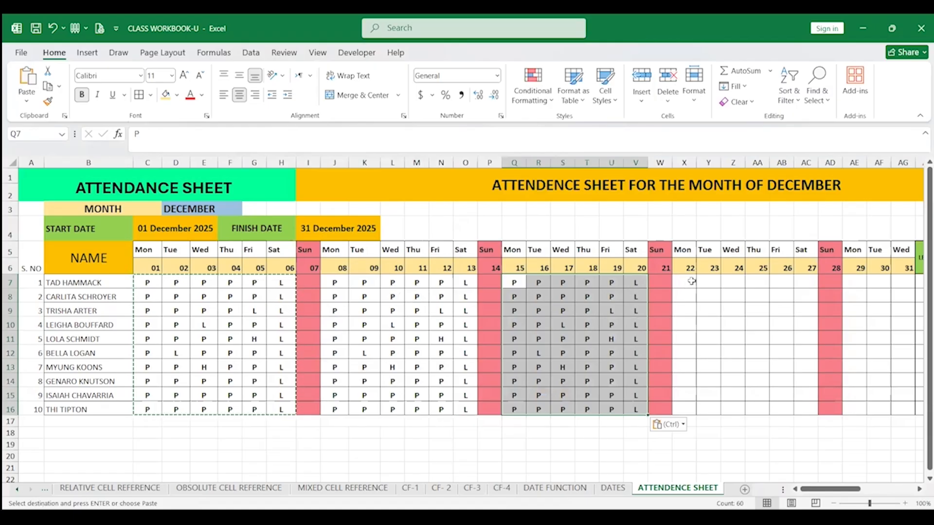
mouse_move(686, 283)
mouse_down()
mouse_move(710, 281)
mouse_move(687, 282)
mouse_up()
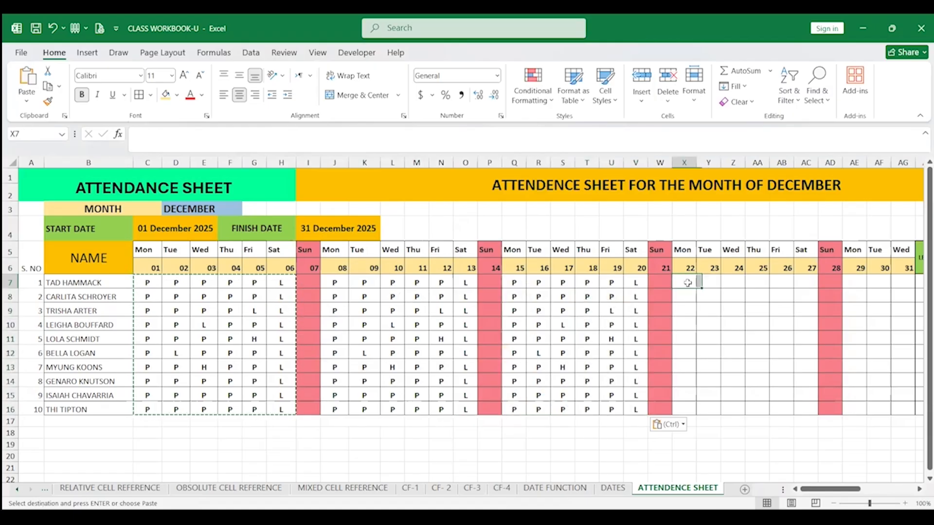
key(ctrl+v)
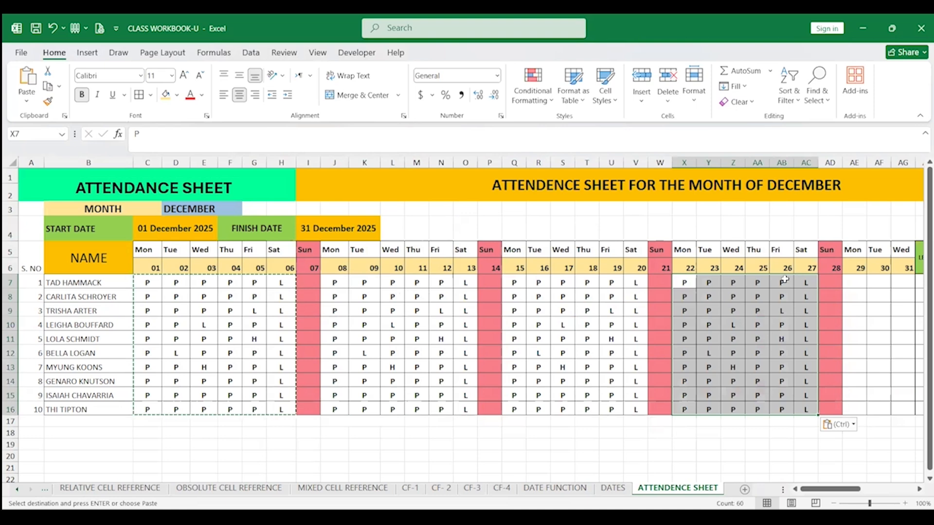
drag(783, 282, 798, 407)
key(Delete)
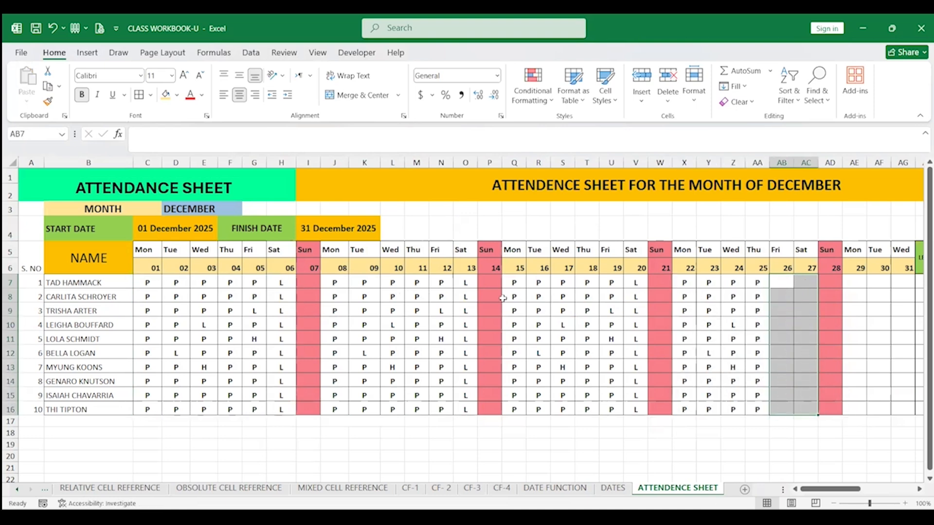
Fill P over the Saturday columns for the 13th and 20th from the adjacent Friday marks
click(437, 283)
drag(450, 288, 476, 288)
double_click(476, 288)
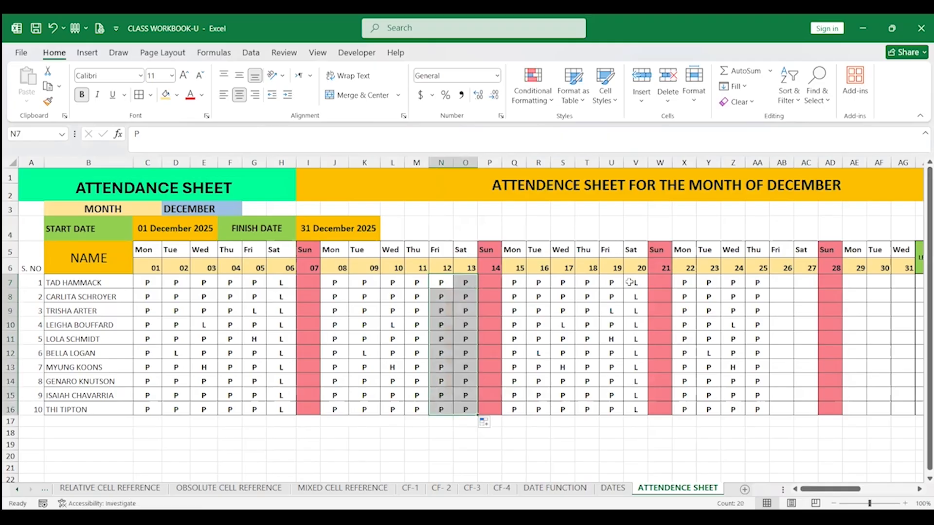
drag(614, 282, 635, 283)
double_click(647, 288)
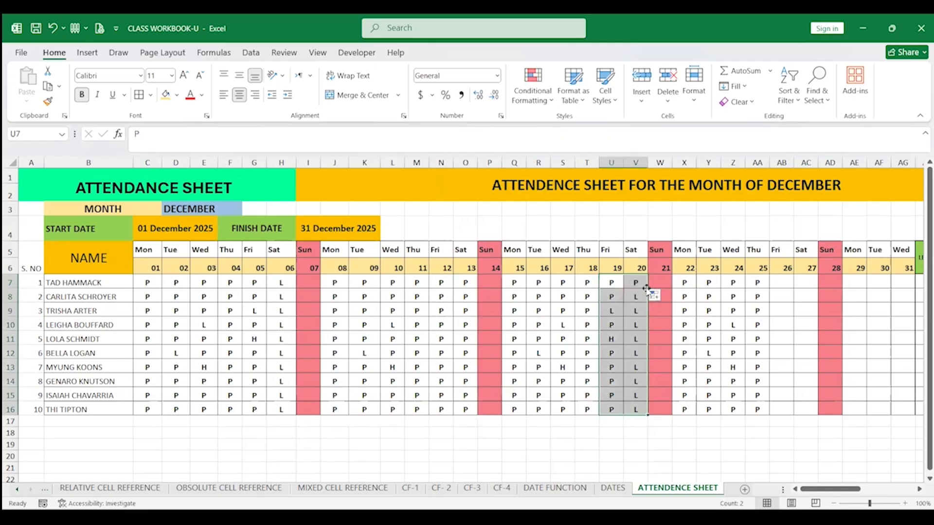
Change several marks in the third and fourth weeks to L for individual students
click(572, 349)
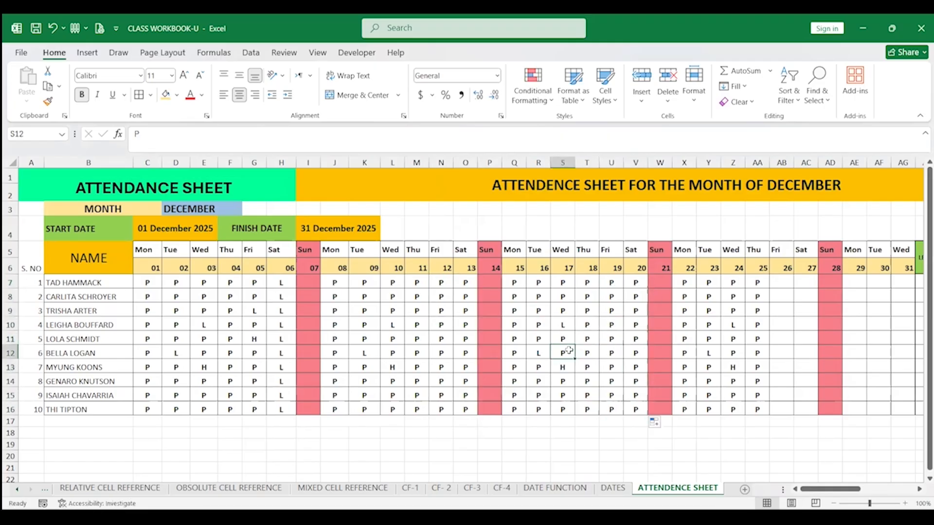
text(L)
click(714, 335)
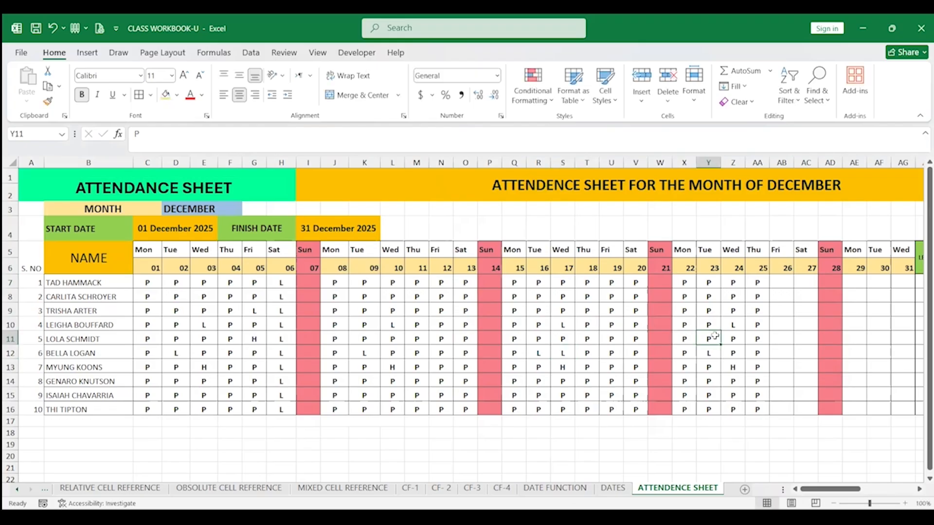
text(L)
click(715, 366)
text(L)
click(724, 315)
text(L)
click(718, 300)
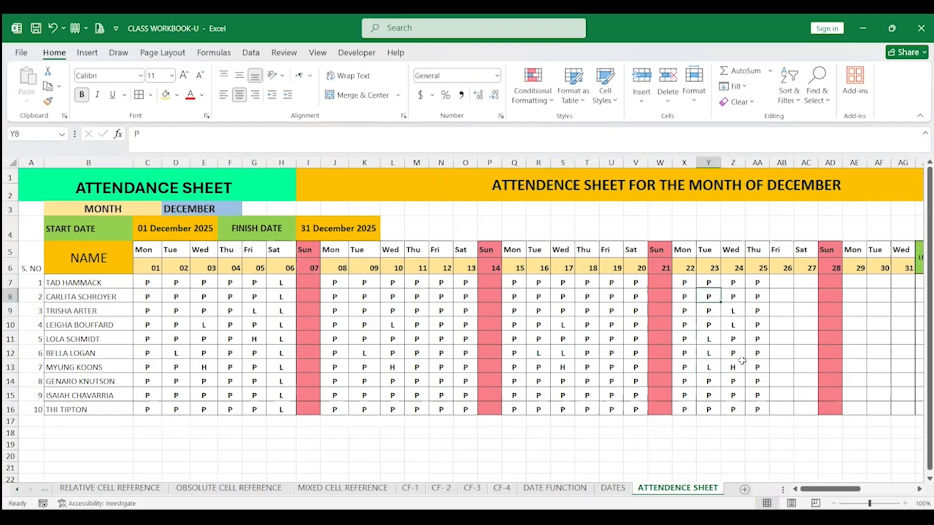
Widen the attendance summary columns so the PRESENT and HALF DAY headers fit fully
click(739, 361)
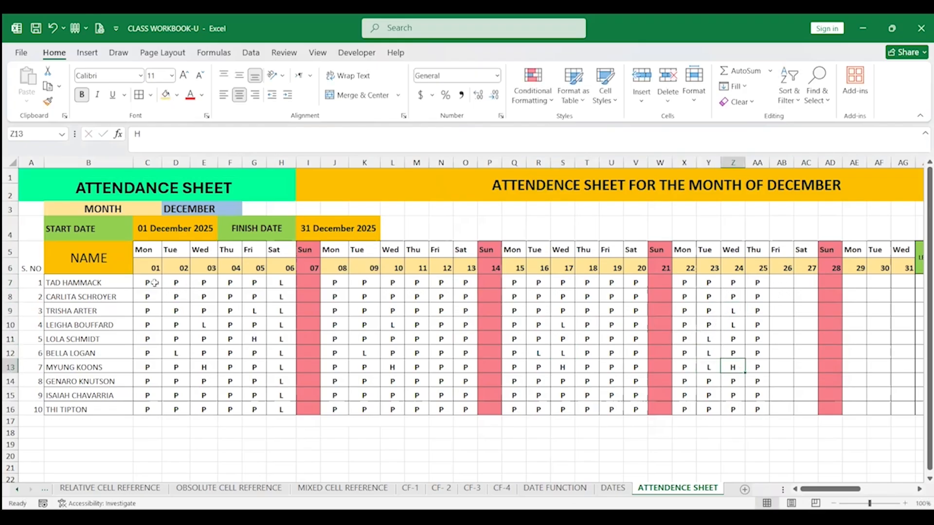
drag(154, 283, 248, 282)
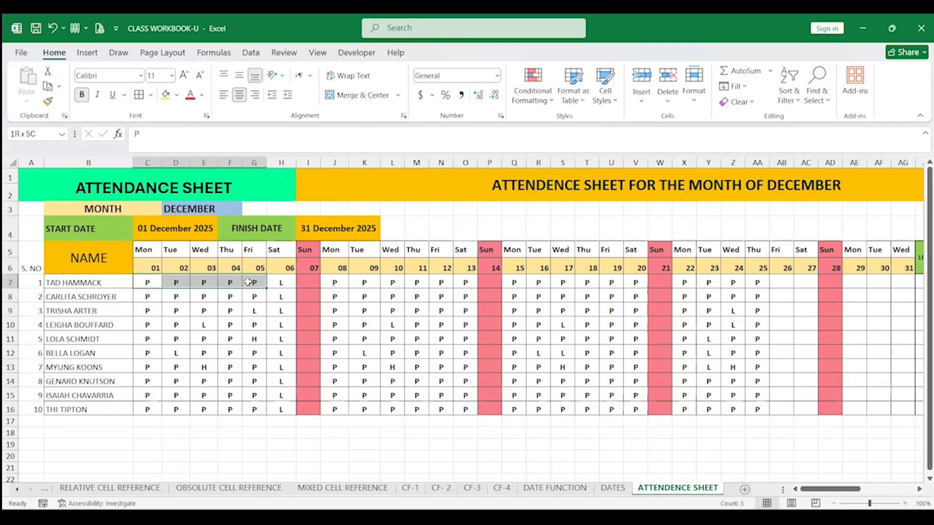
drag(248, 282, 250, 282)
scroll(470, 319, right, 1)
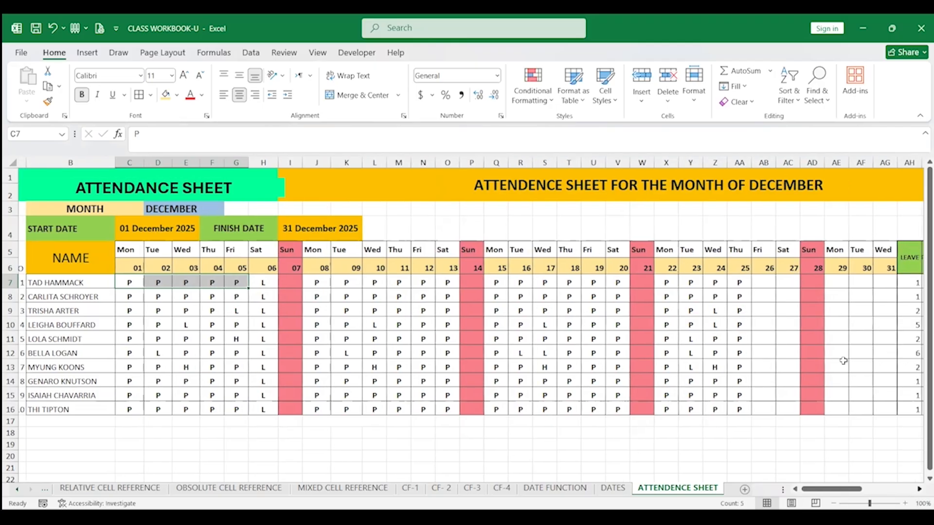
scroll(842, 359, right, 3)
click(787, 266)
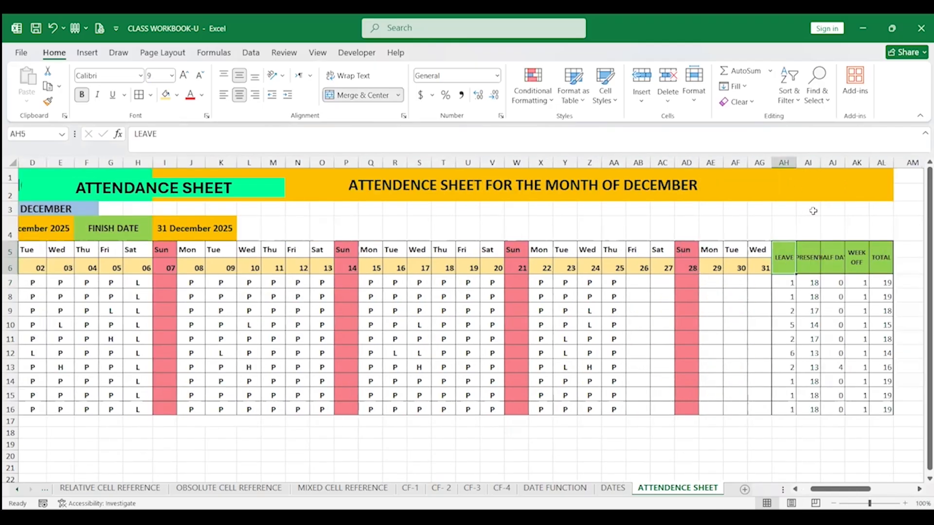
drag(820, 162, 867, 163)
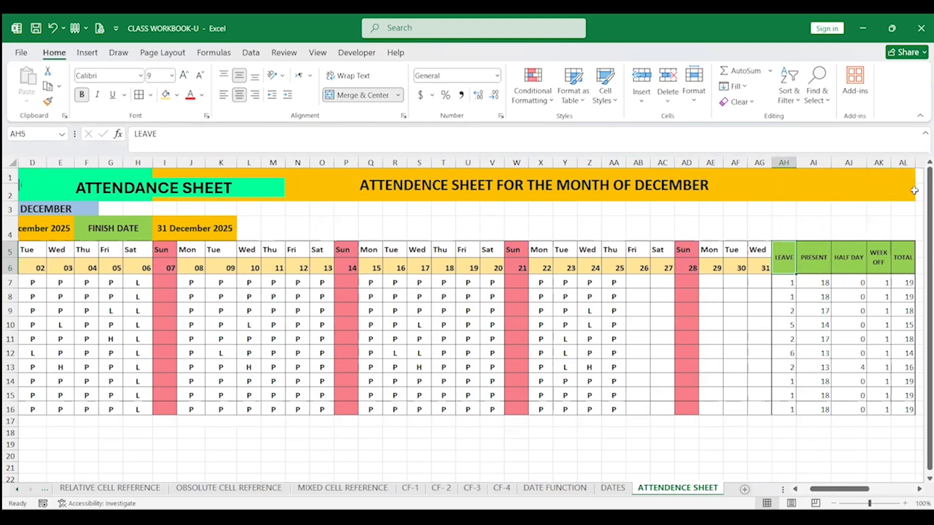
click(906, 286)
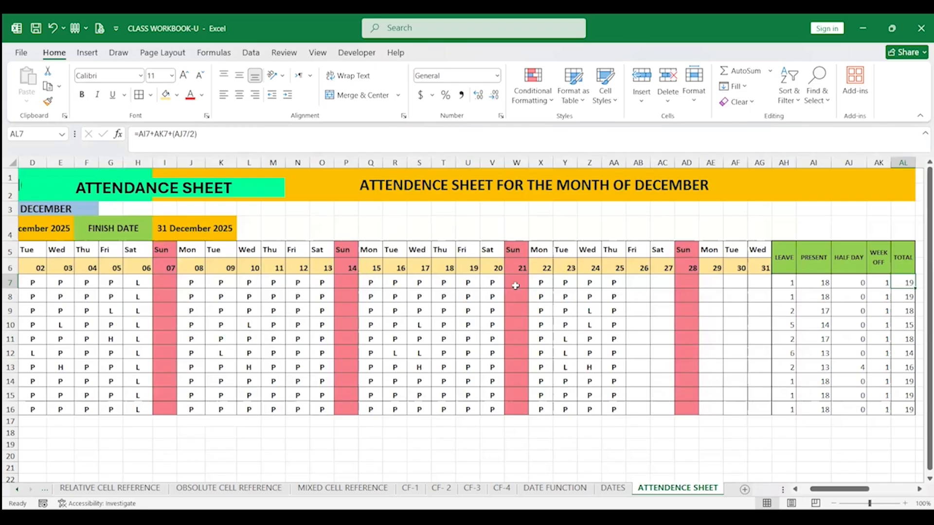
Test the totals by entering P and L on Sunday the 14th for the first two students, then clear that column's marks
click(357, 286)
text(P)
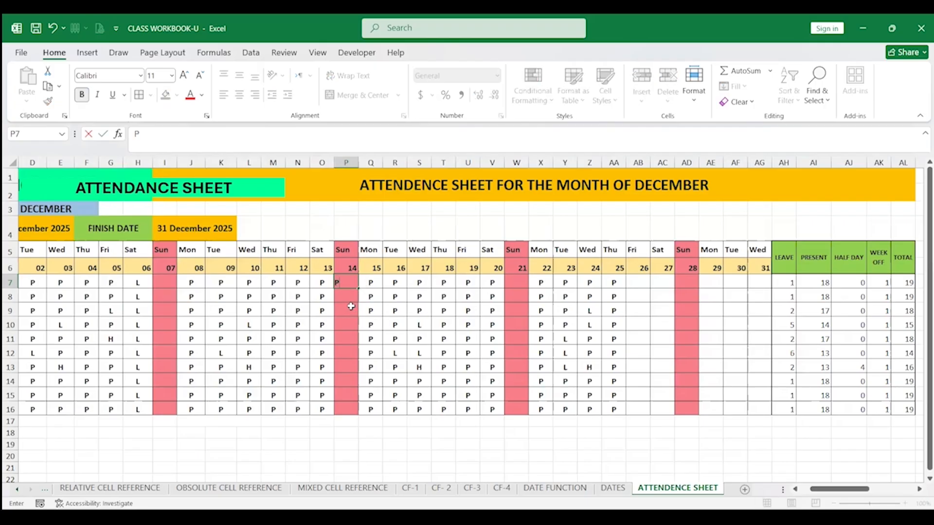
key(Return)
text(L)
key(Return)
key(Return)
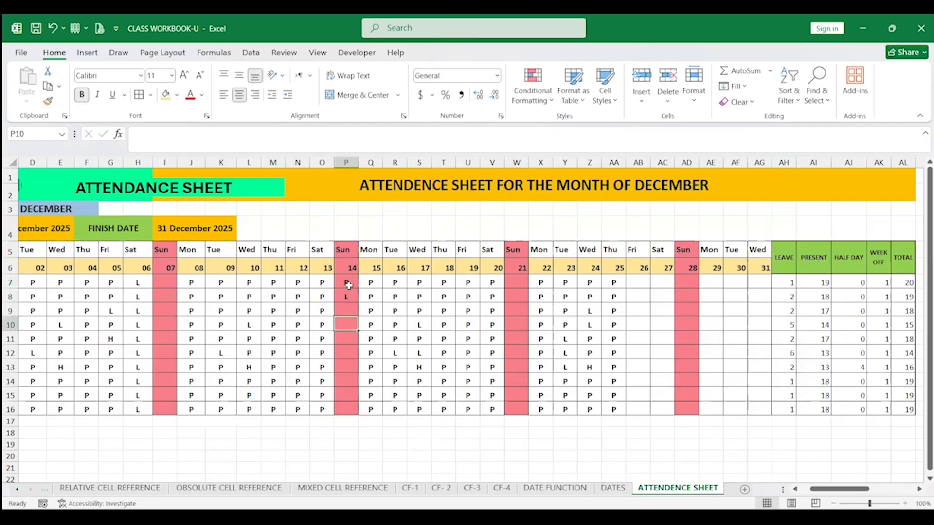
drag(348, 285, 355, 379)
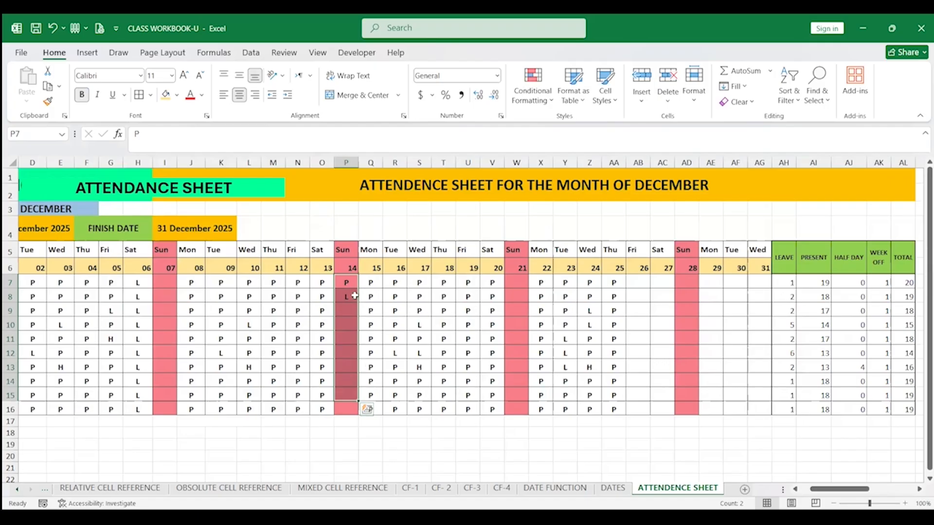
key(Delete)
Review the attendance marks and inspect the formulas behind the day number, weekday, start date and finish date cells
click(179, 362)
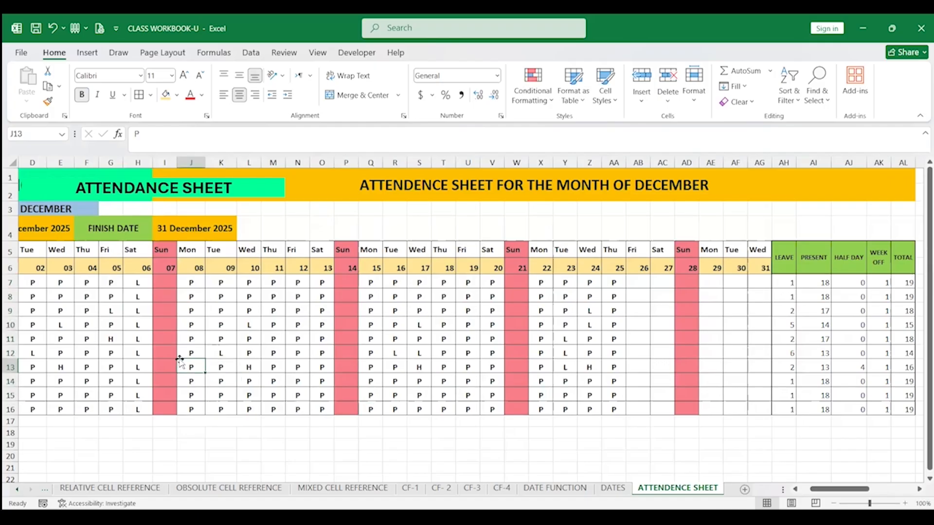
key(Home)
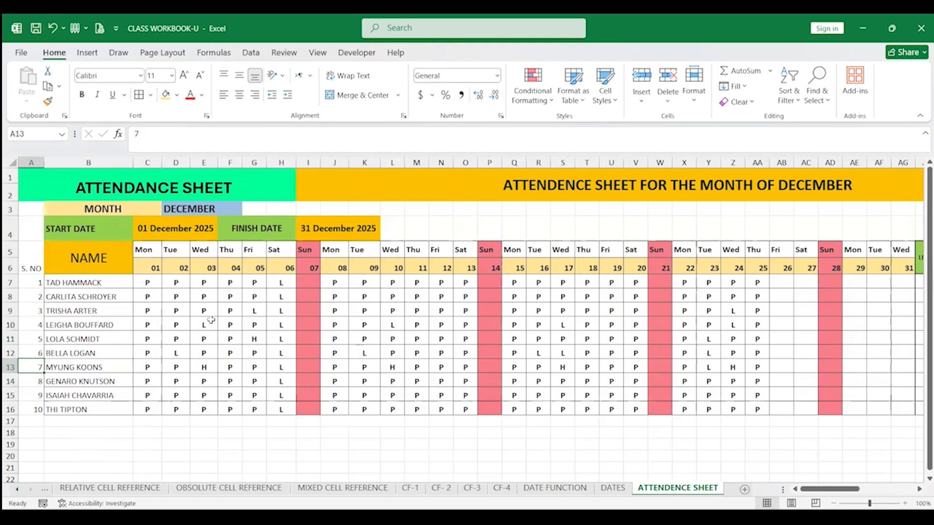
click(151, 285)
click(180, 283)
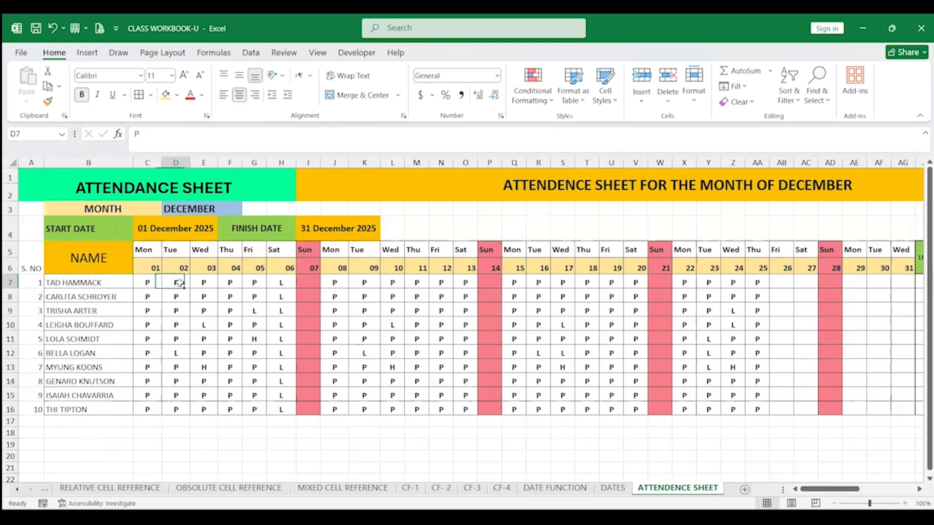
click(176, 296)
key(Down)
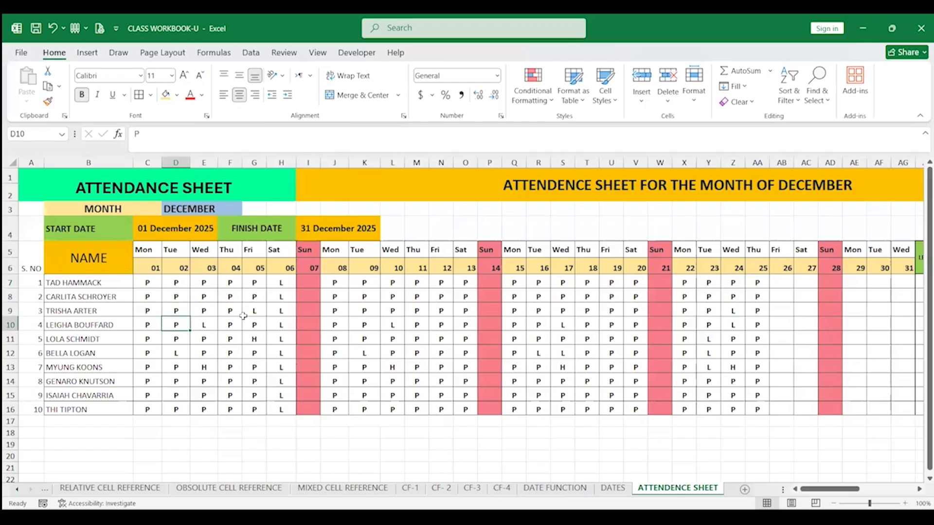
key(Right)
key(Right)
key(Right)
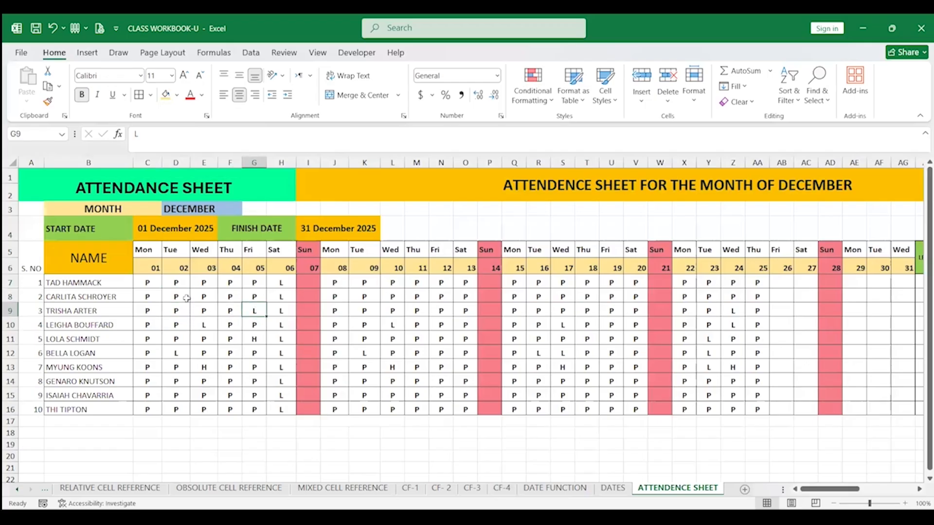
click(212, 326)
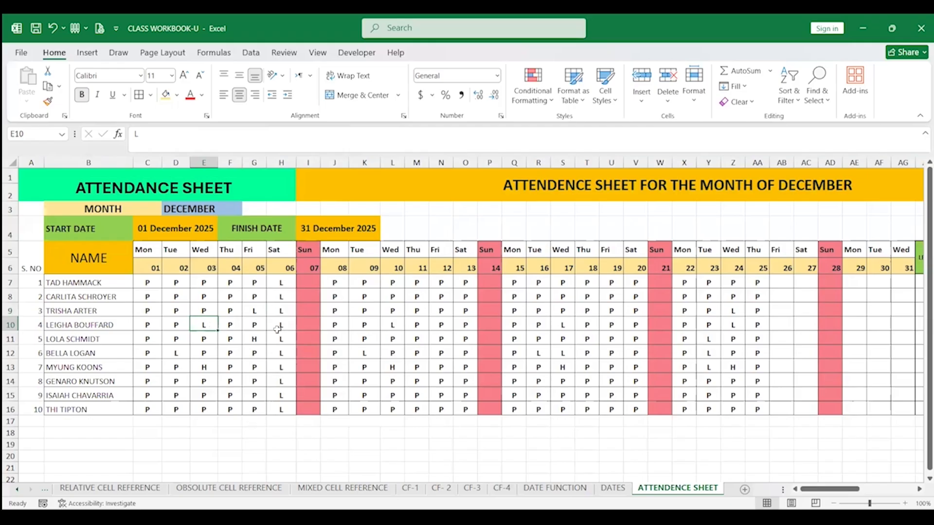
click(197, 269)
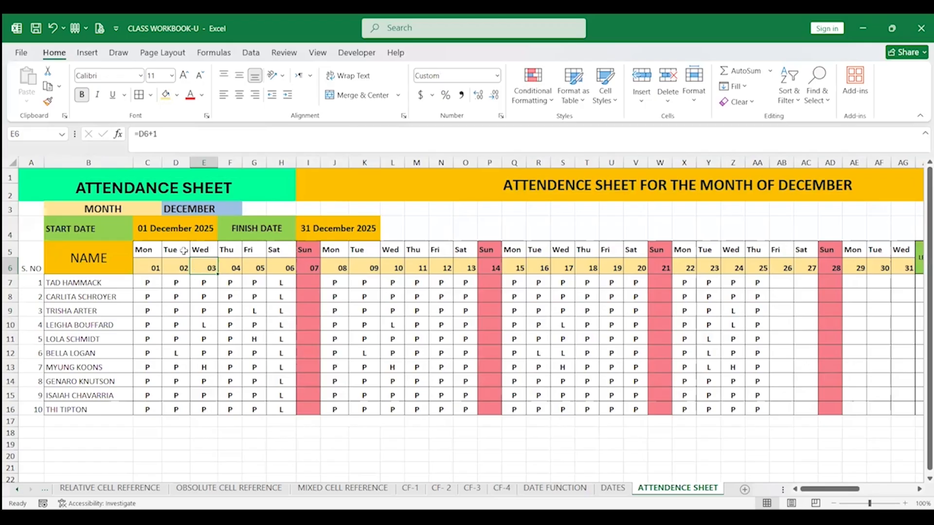
click(182, 249)
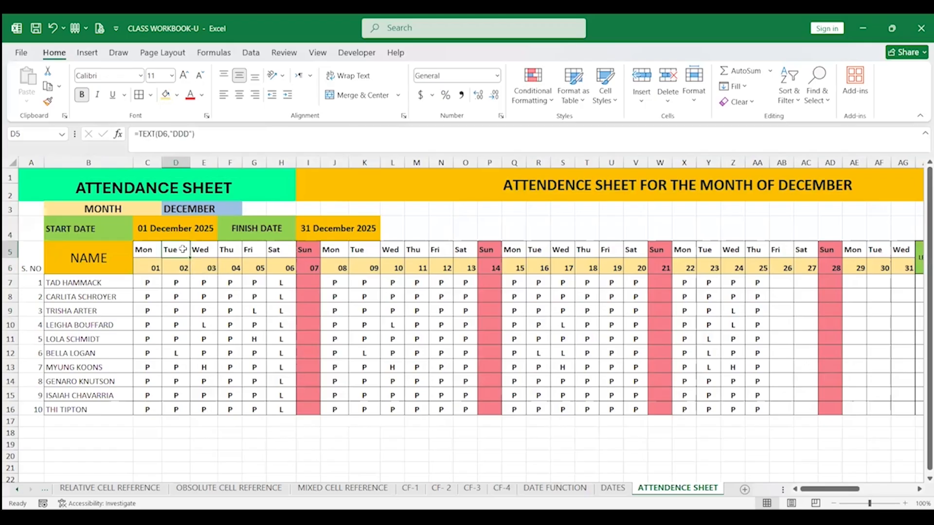
click(178, 228)
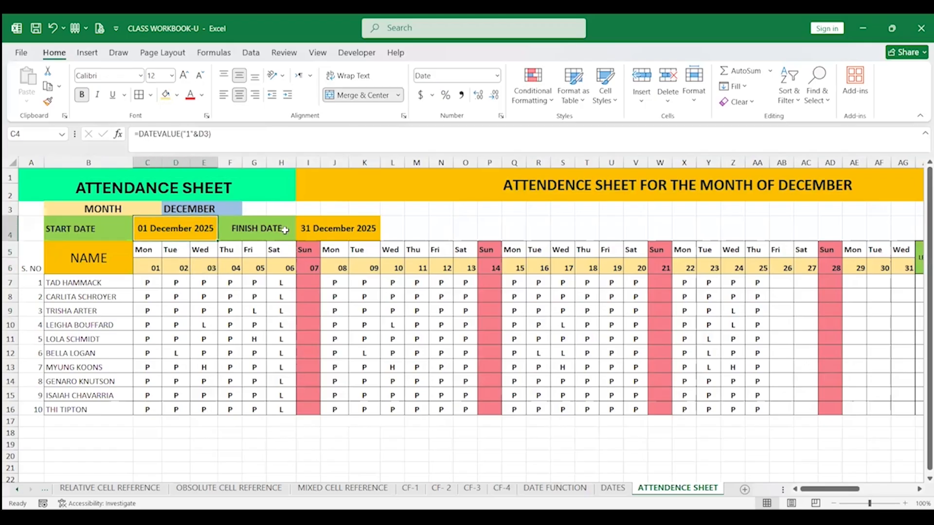
click(329, 233)
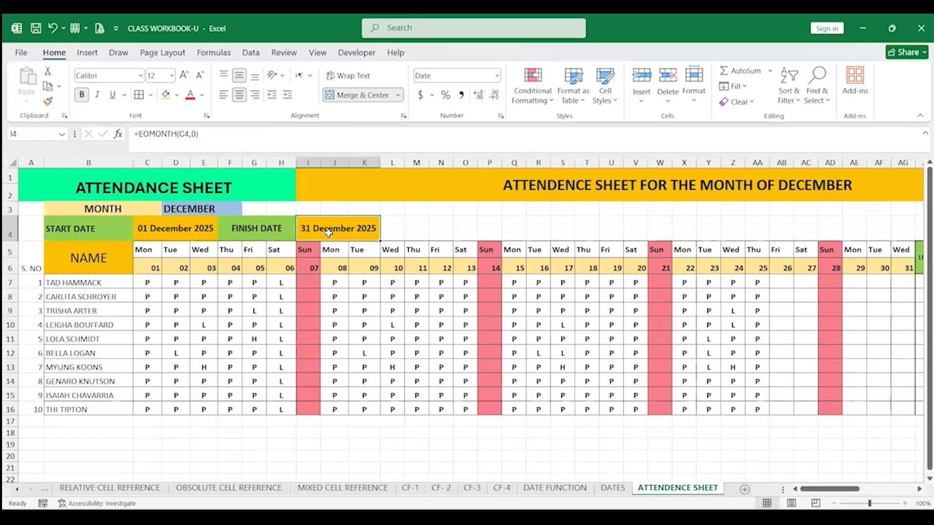